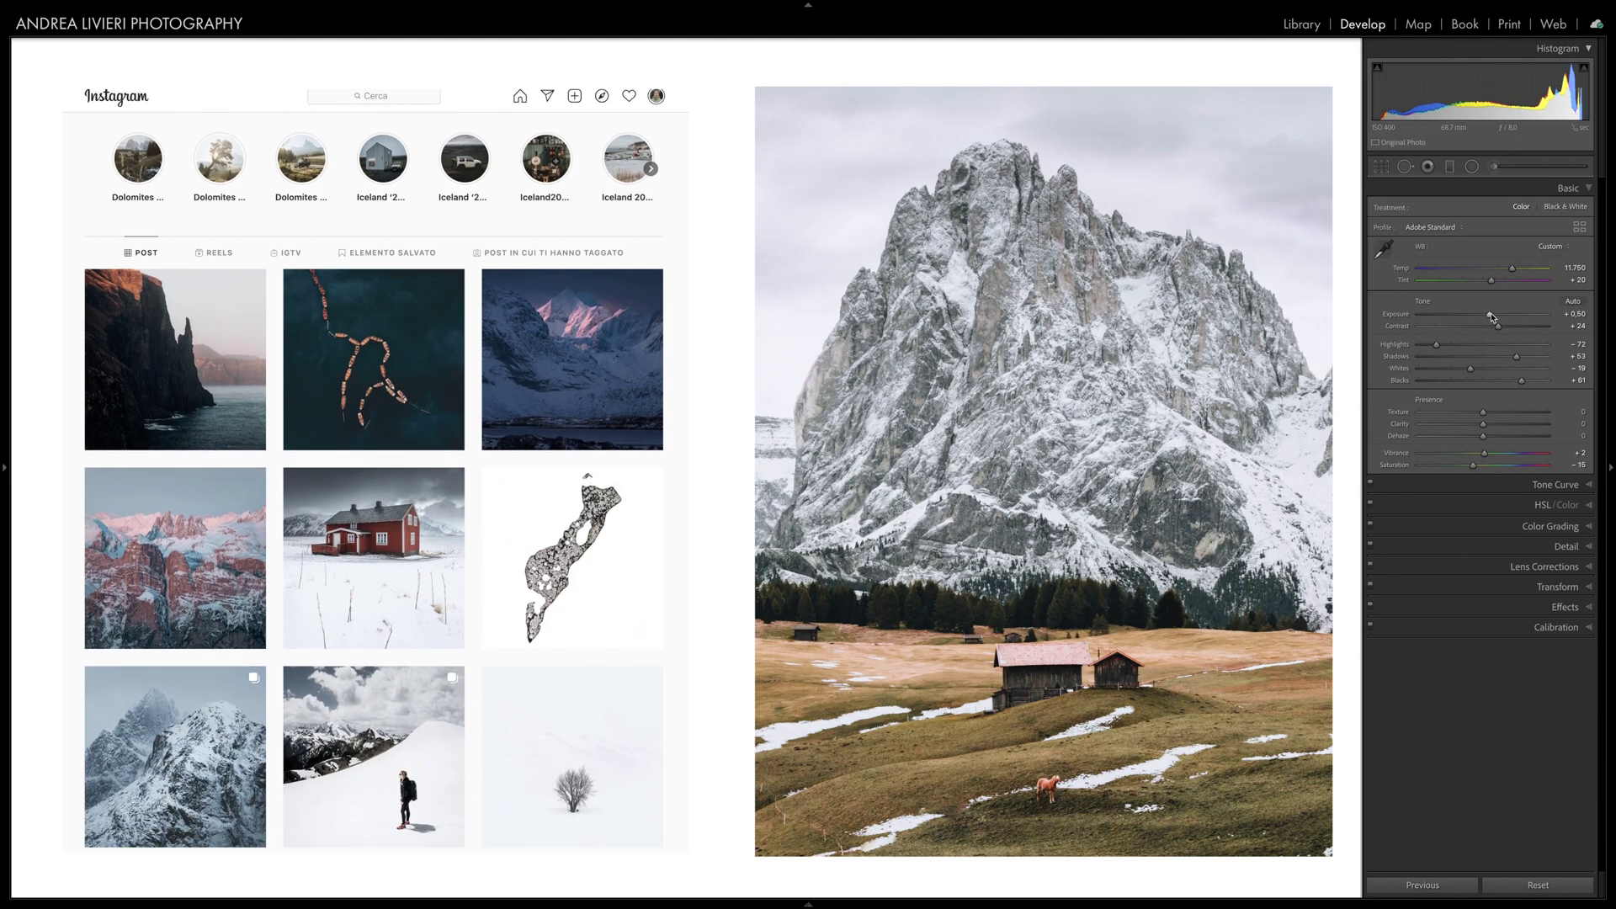
Step: Fine-tune the basic tone of the mountain and cabins photo, raising the contrast and lowering the whites
{"action": "left_click_drag", "start_coordinate": [1499, 330], "coordinate": [1462, 371]}
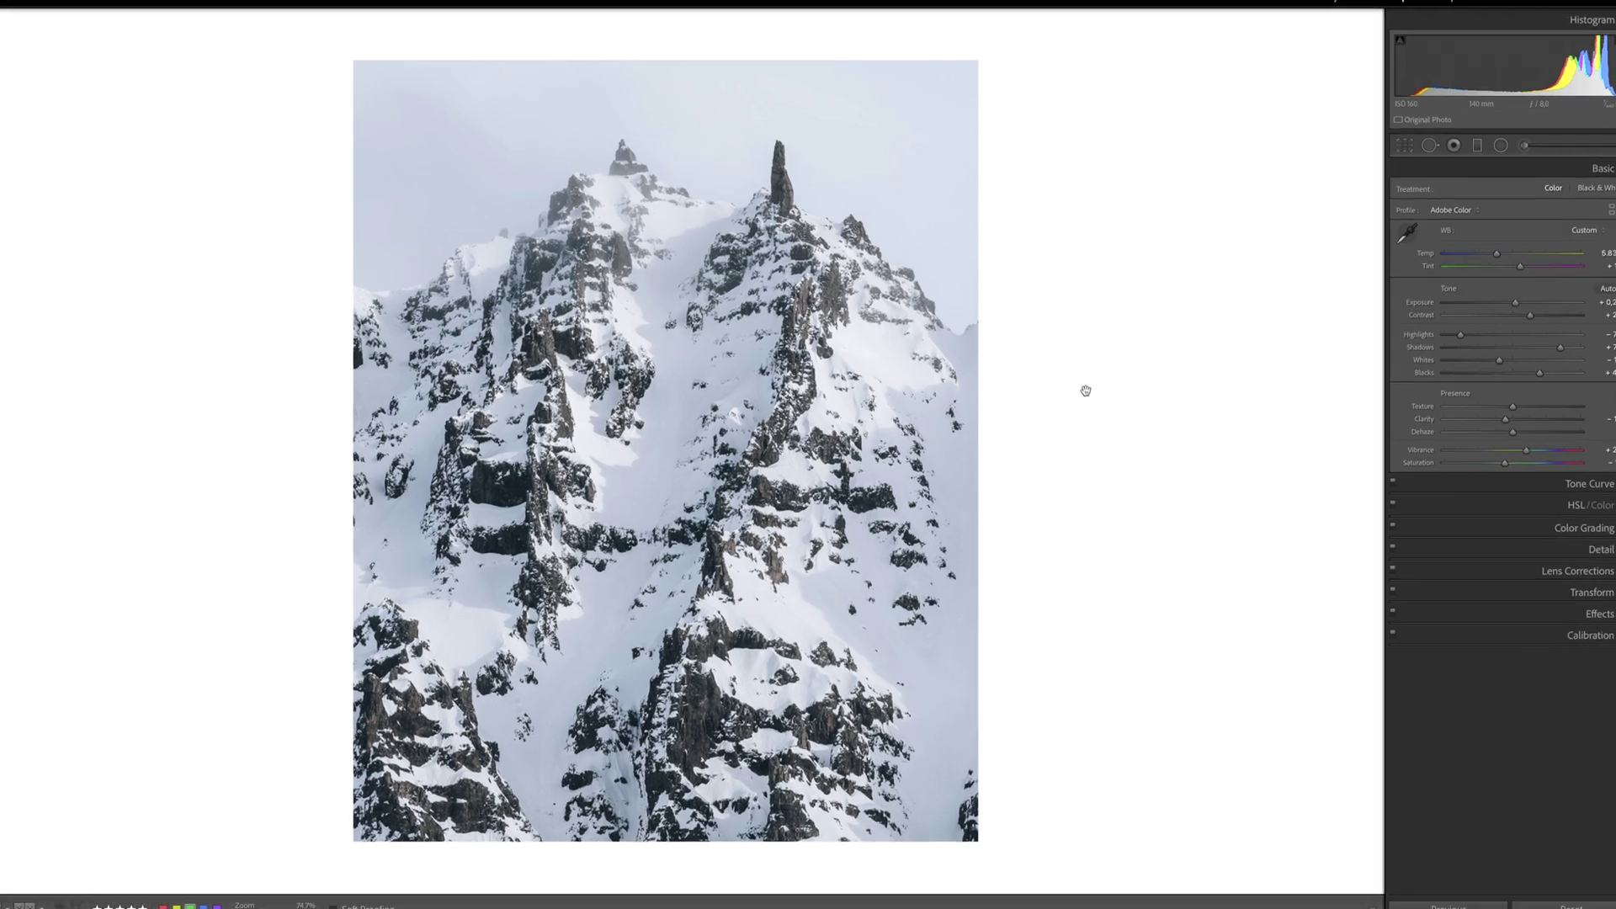
Step: Change the background color around the snowy peak photo to Darker Gray and back to White
{"action": "right_click", "coordinate": [1084, 392]}
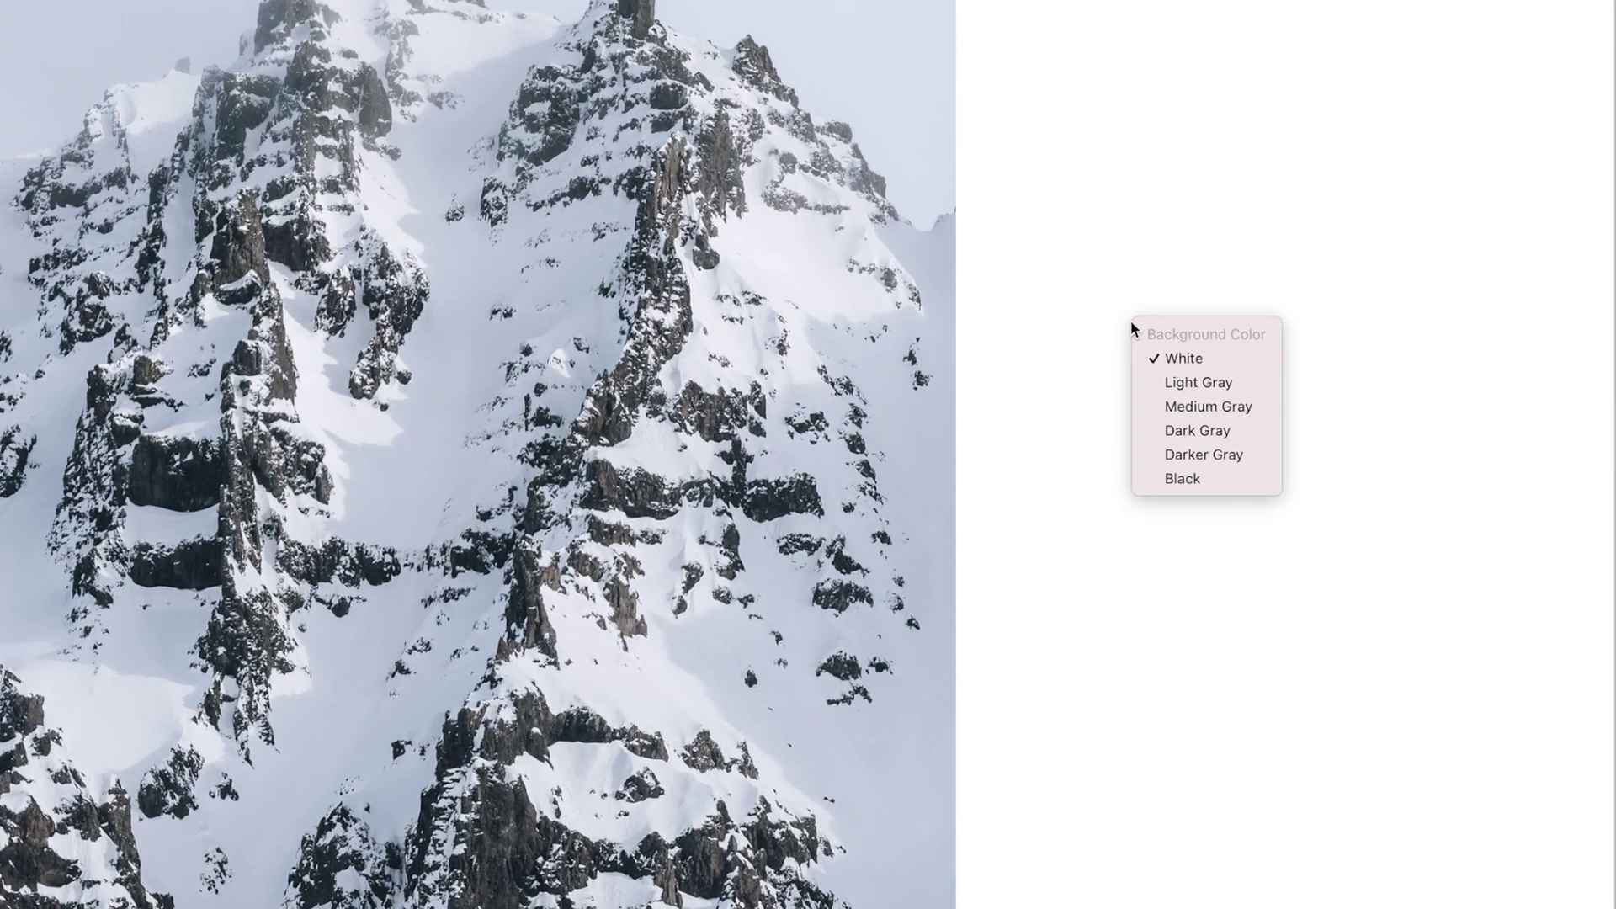
{"action": "left_click", "coordinate": [1212, 453]}
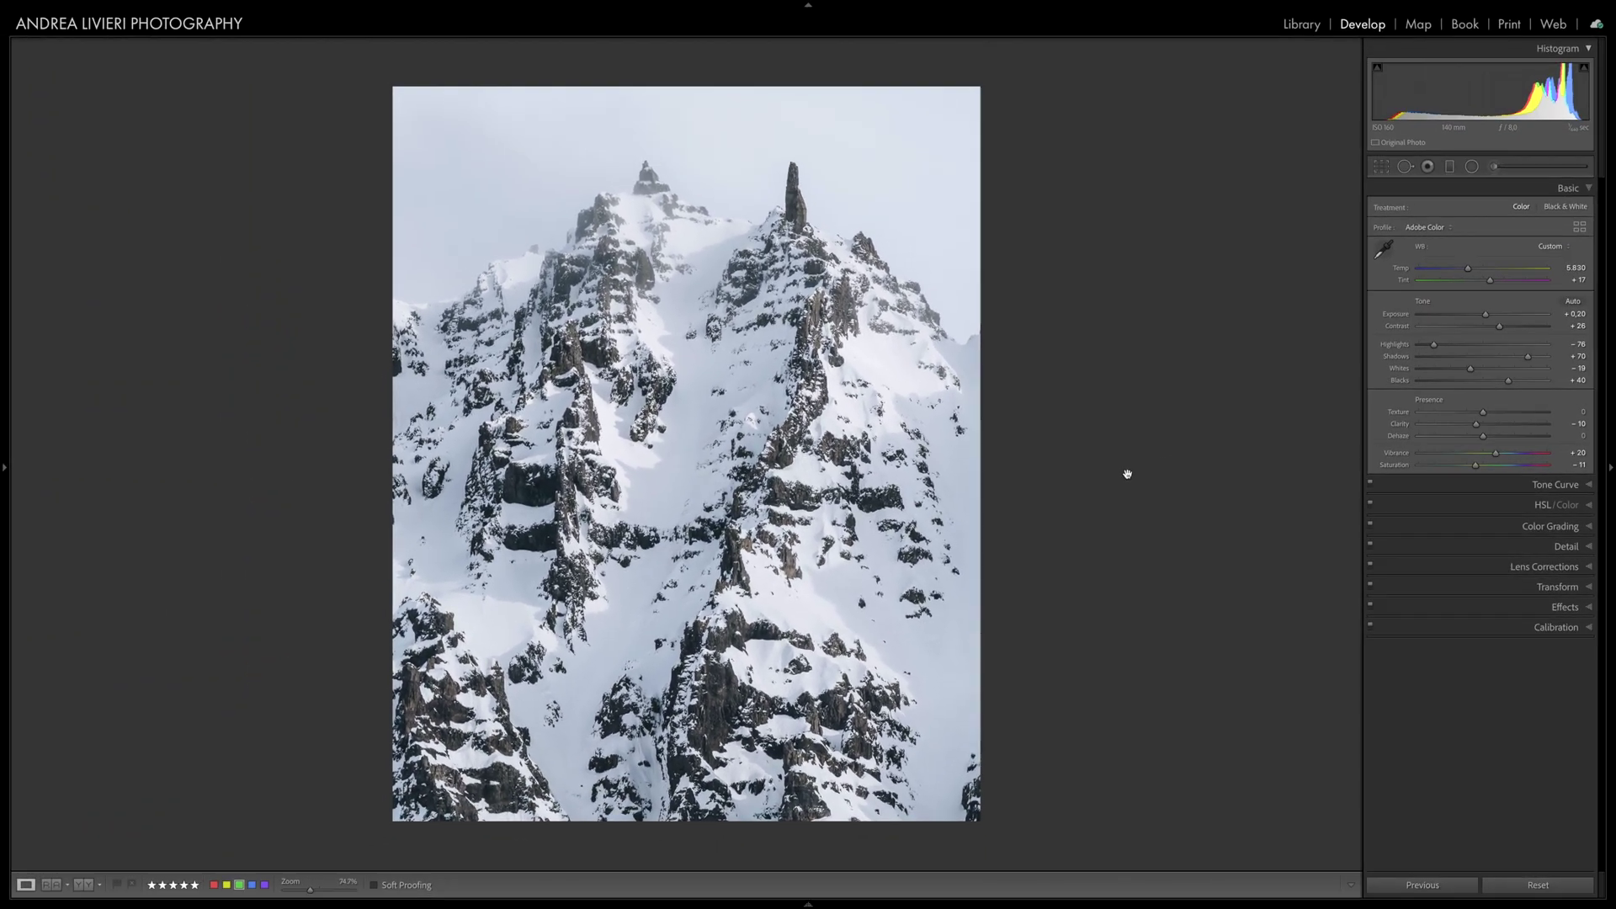
{"action": "right_click", "coordinate": [1125, 470]}
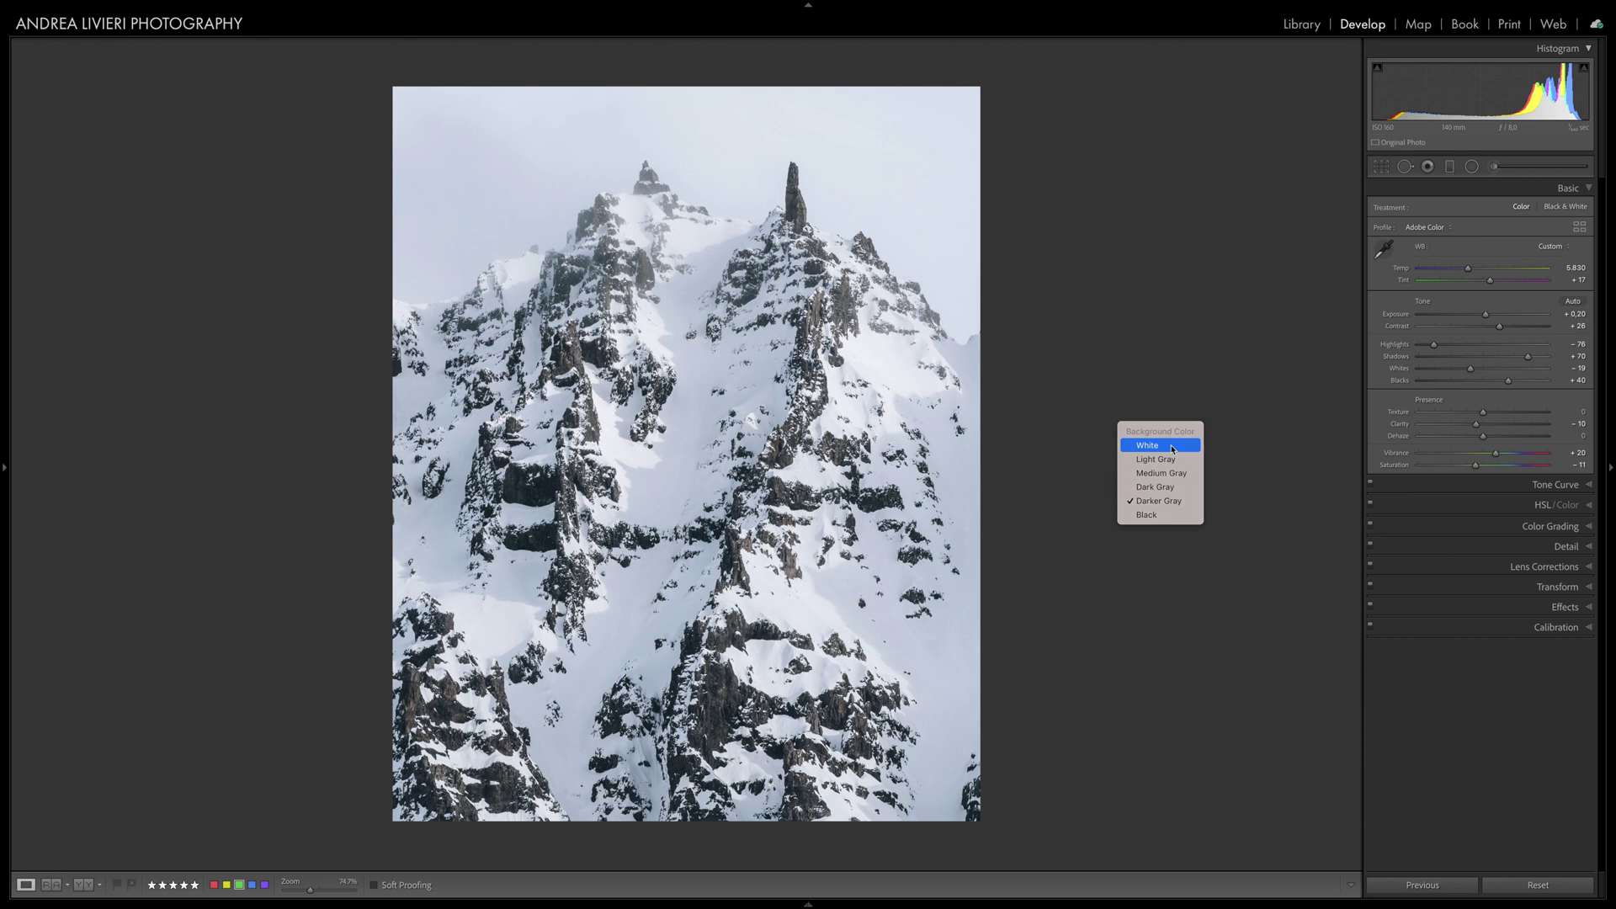
{"action": "left_click", "coordinate": [1171, 449]}
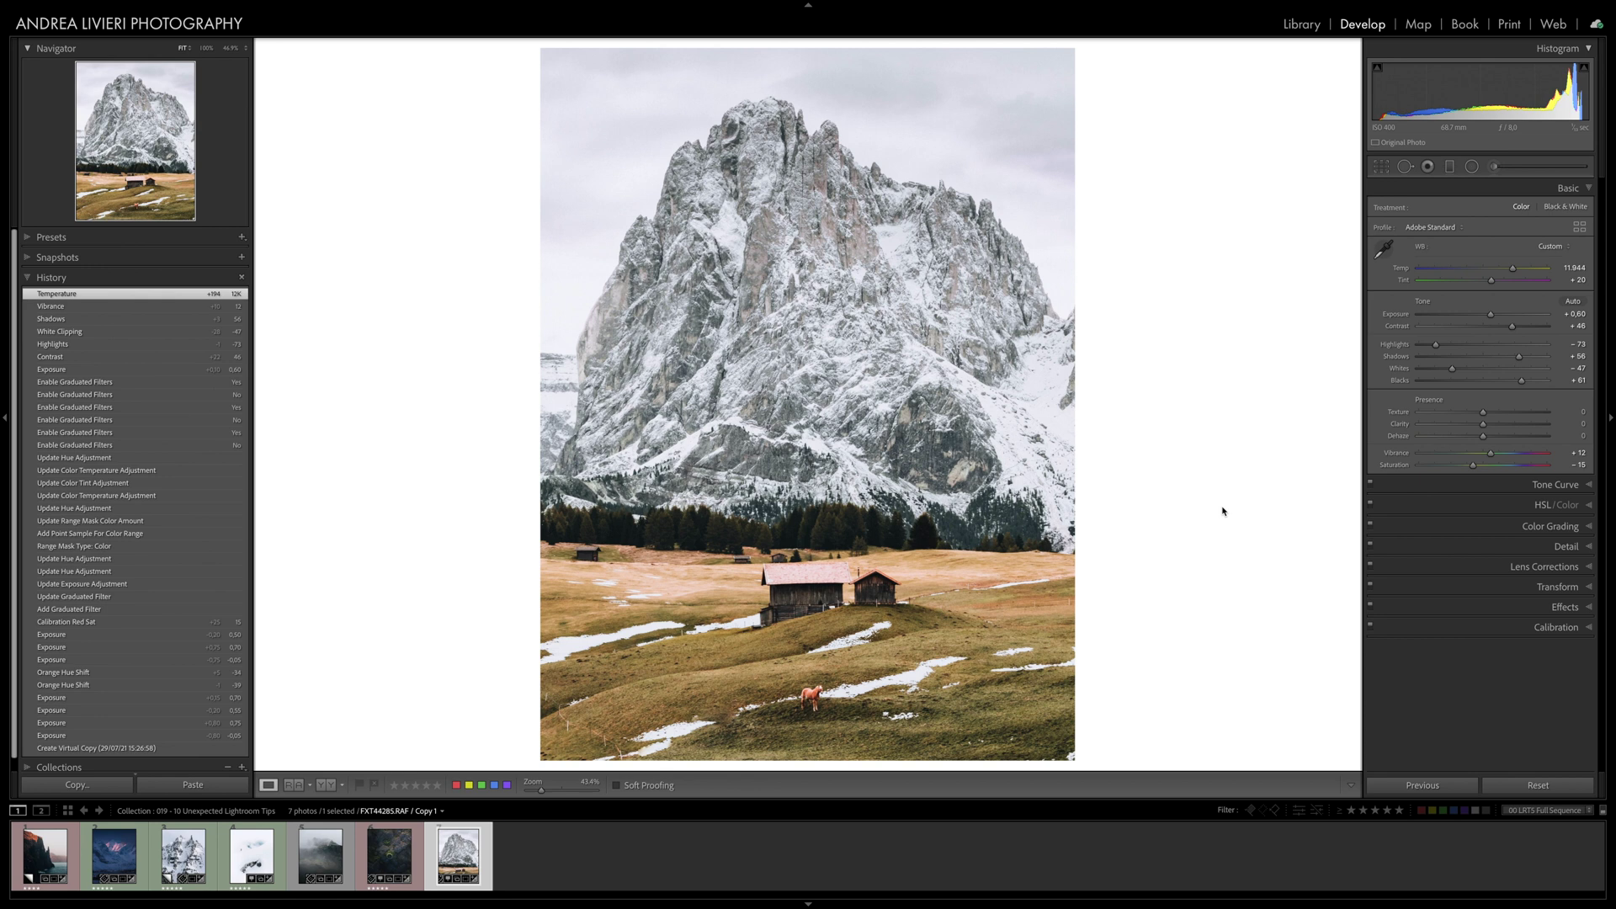
Step: View the mountain and cabins photo with Lights Out dimmed and fully black, and restore the normal lights
{"action": "key", "text": "l"}
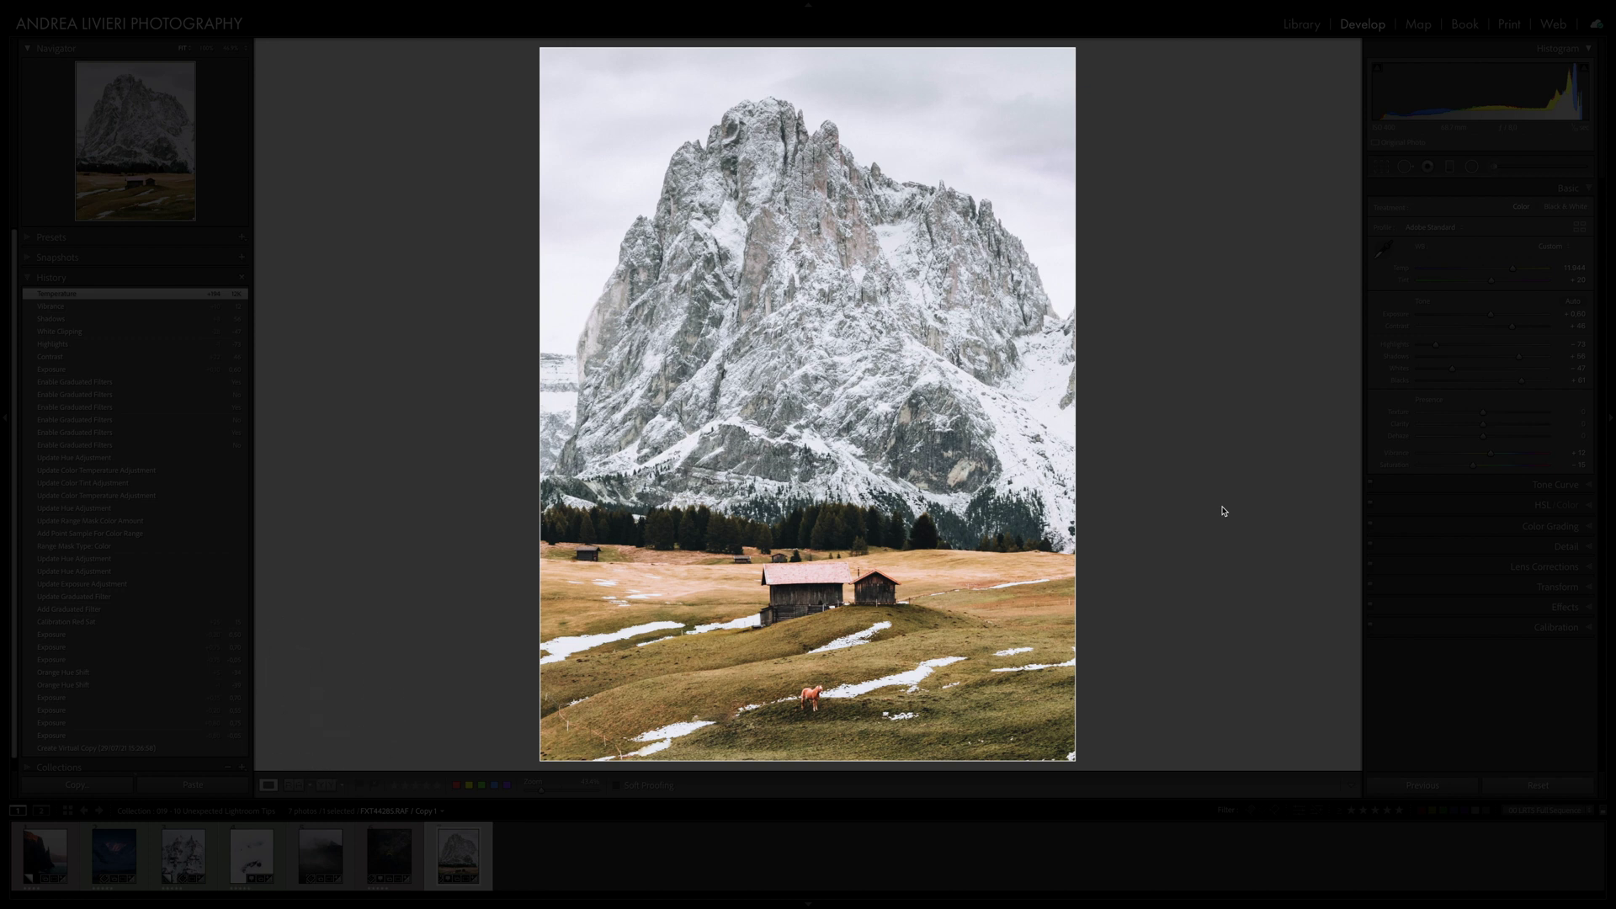
{"action": "key", "text": "l"}
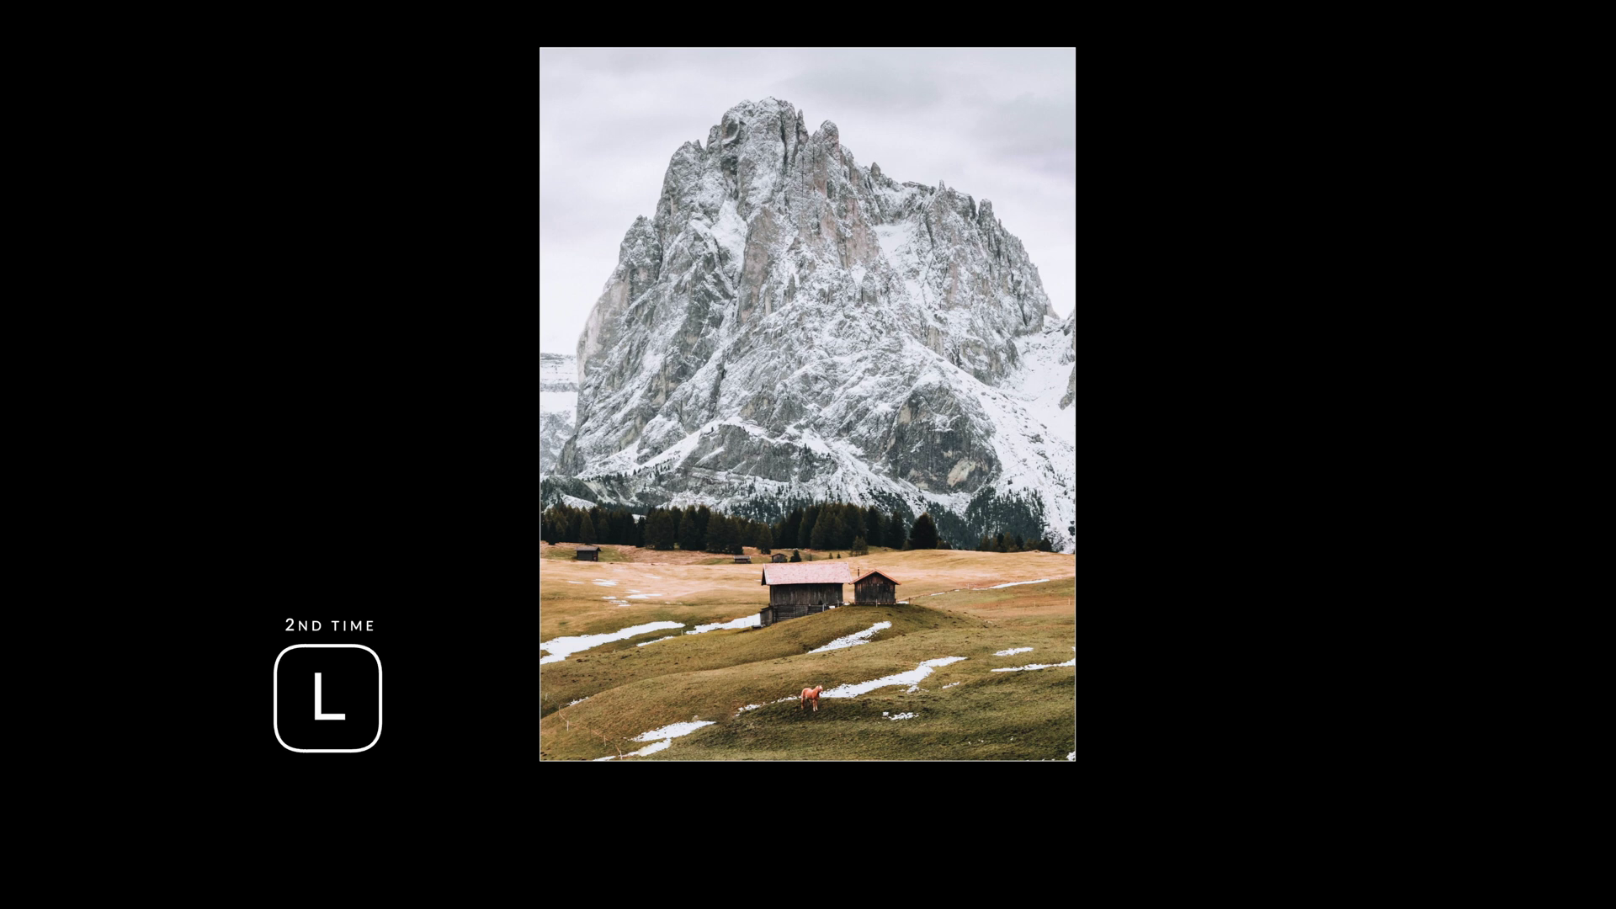
{"action": "key", "text": "l"}
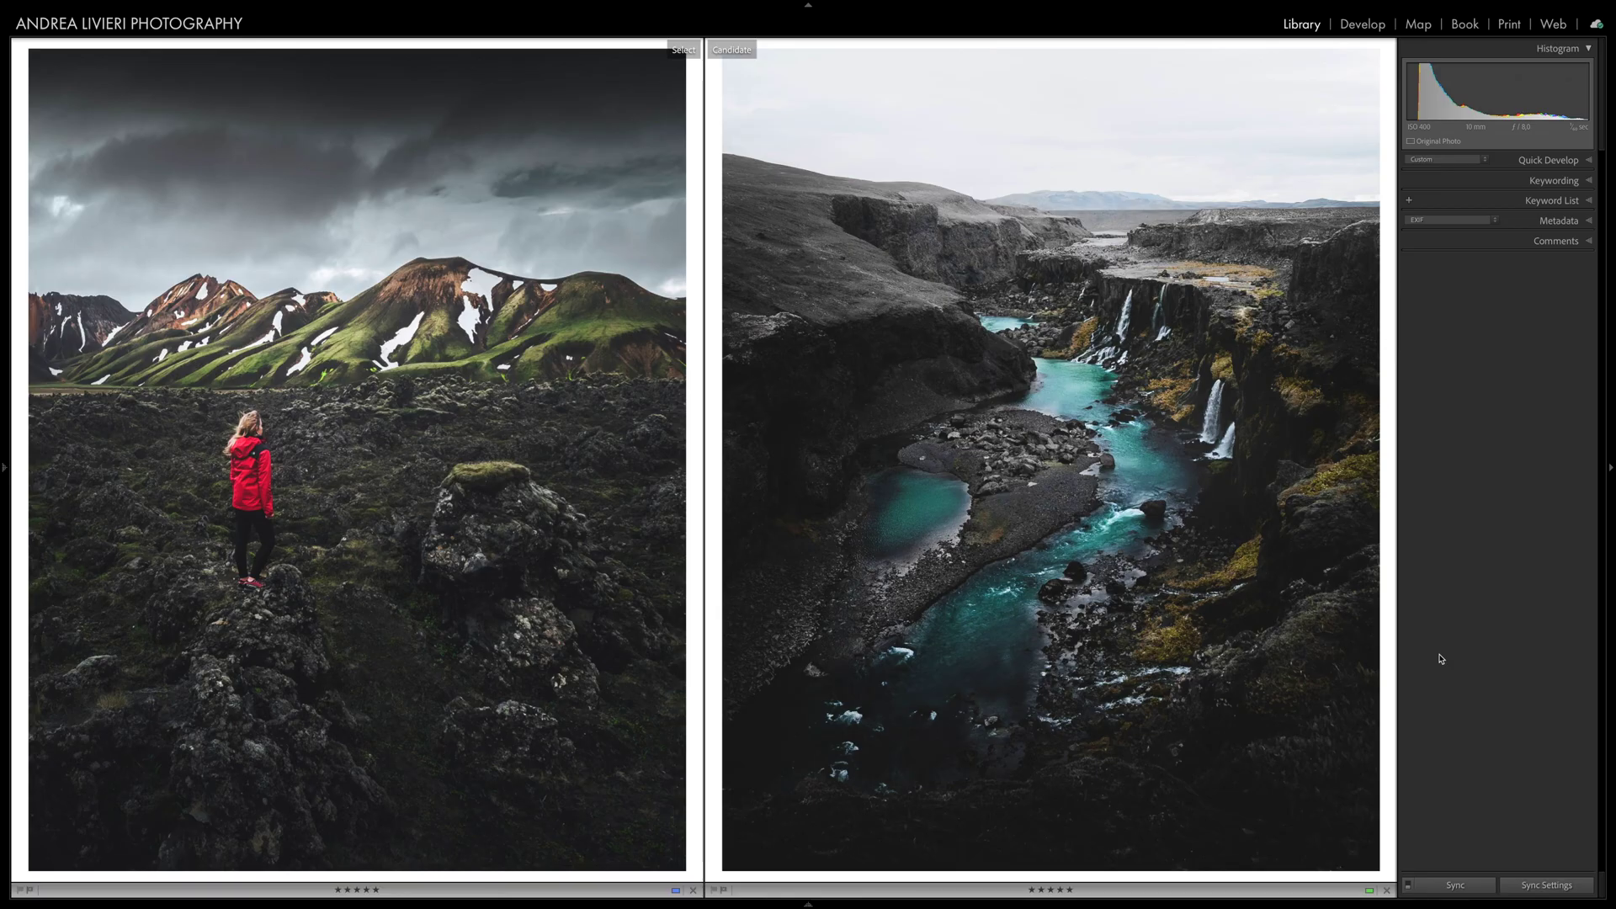
Step: Adjust the yellow hue of the active river landscape photo against the red-roofed church reference photo
{"action": "key", "text": "g"}
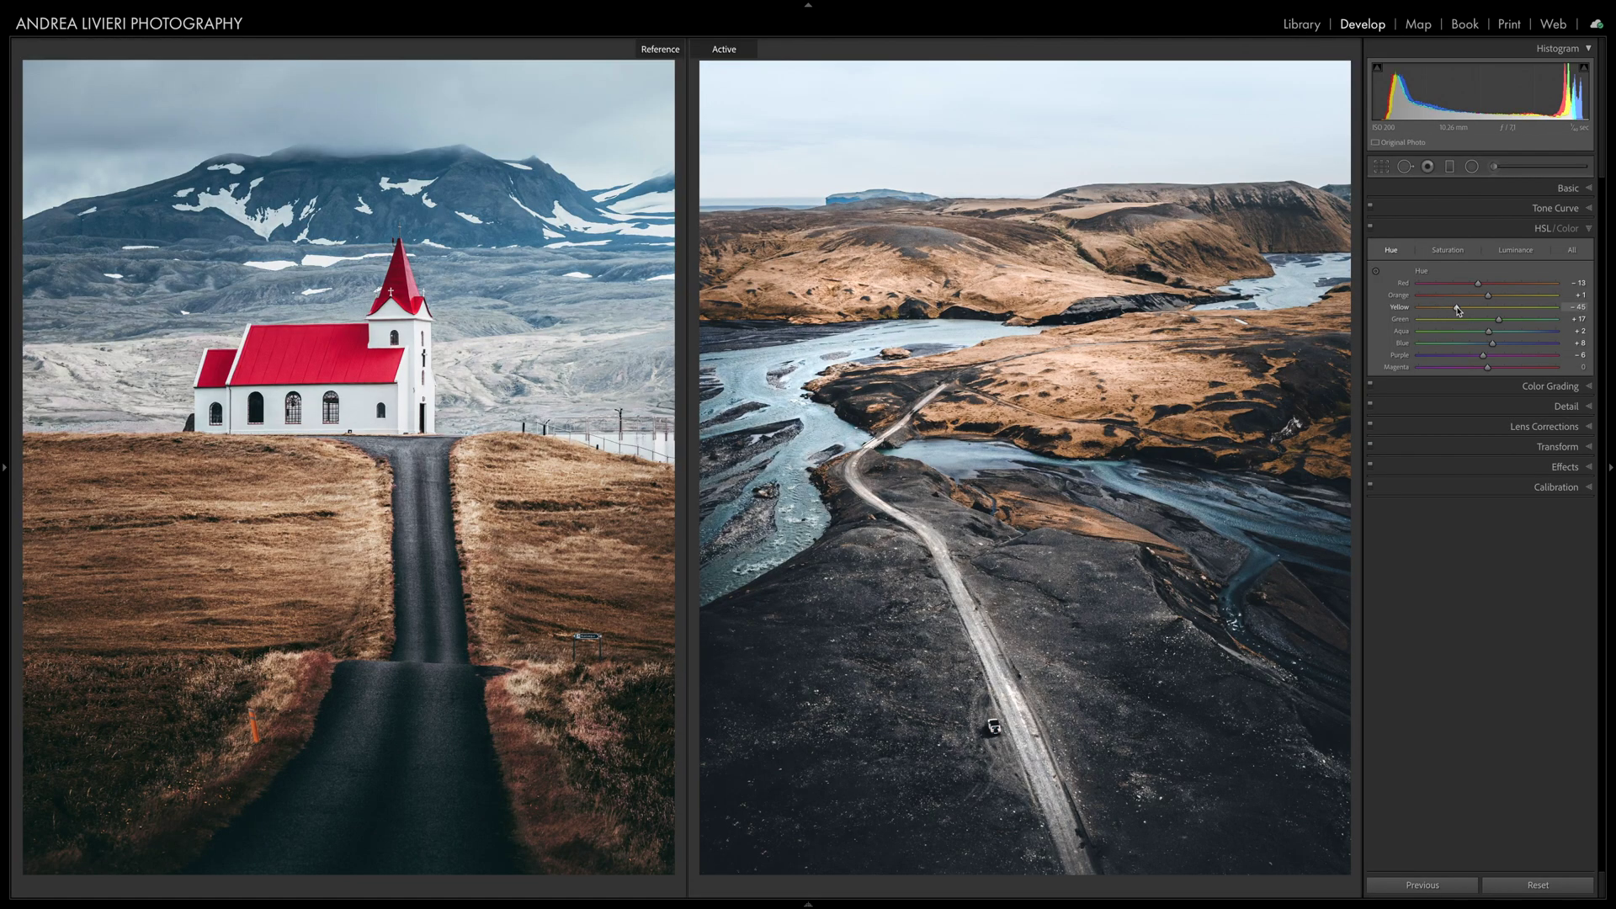
{"action": "left_click_drag", "start_coordinate": [1458, 311], "coordinate": [1465, 346]}
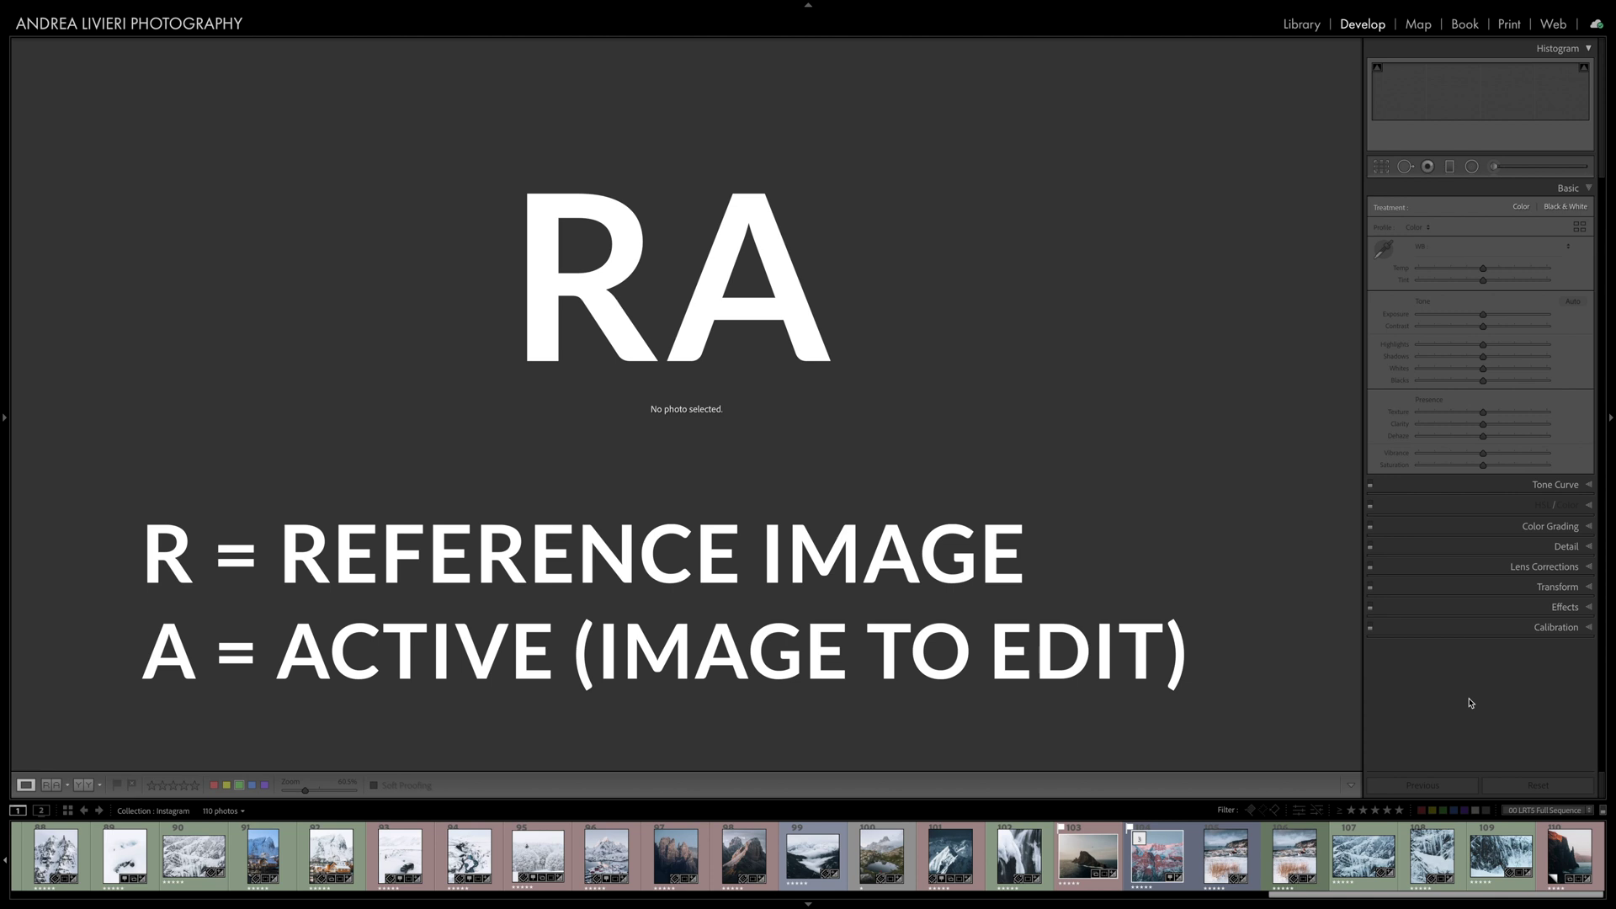
Step: Open Reference View with the snowy peak as the reference photo and the orange waterfront houses as the active photo
{"action": "left_click", "coordinate": [48, 785]}
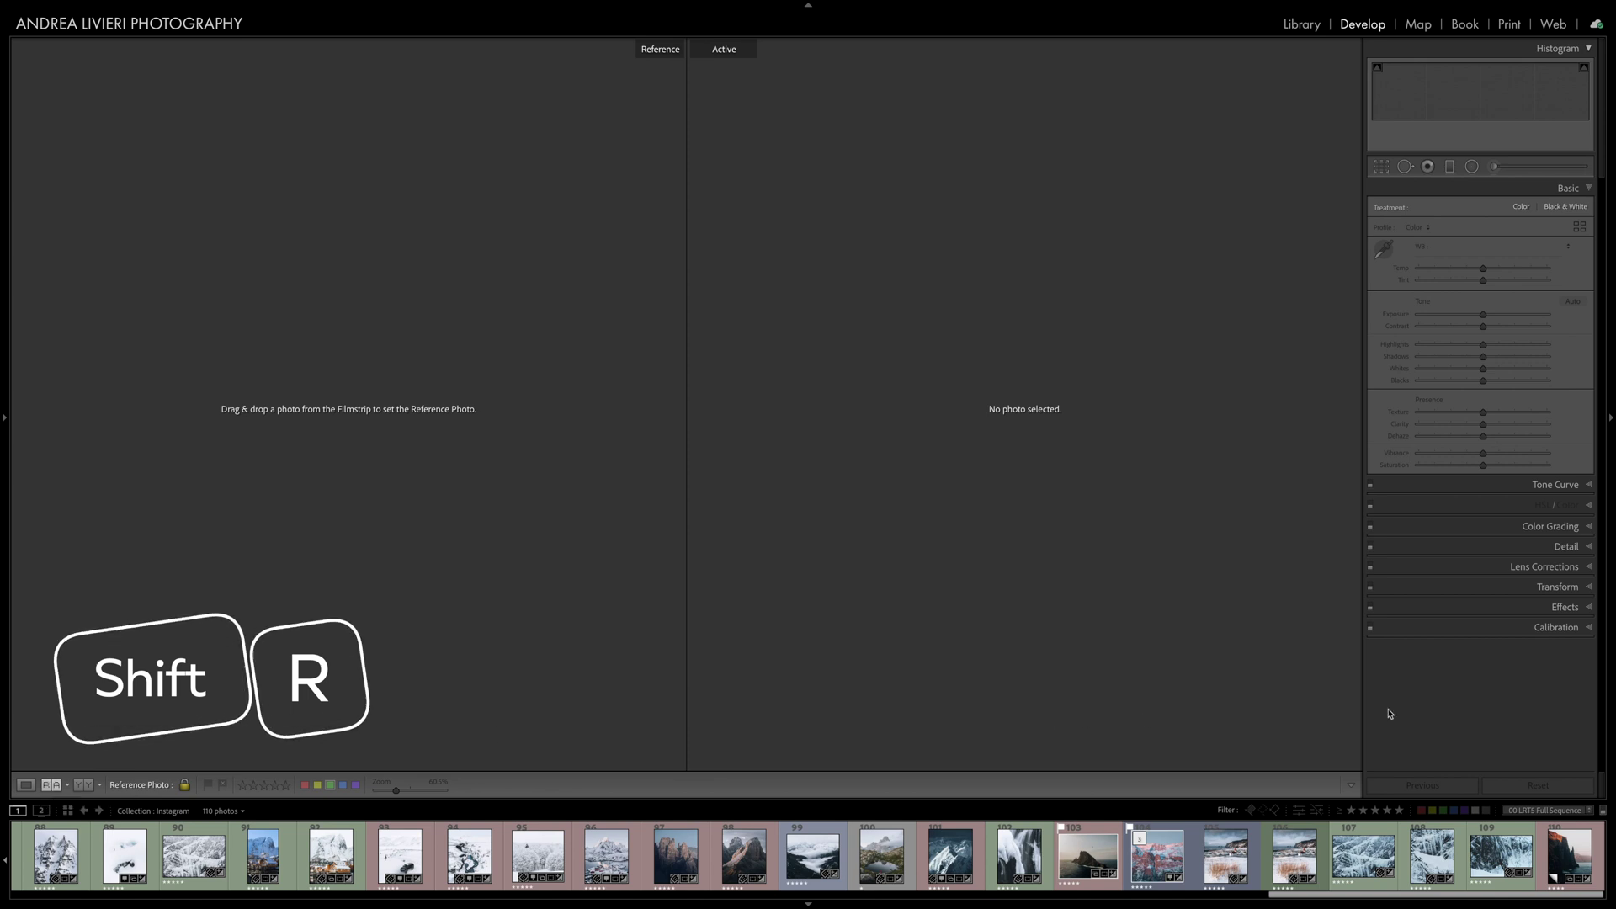
{"action": "left_click_drag", "start_coordinate": [56, 854], "coordinate": [342, 418]}
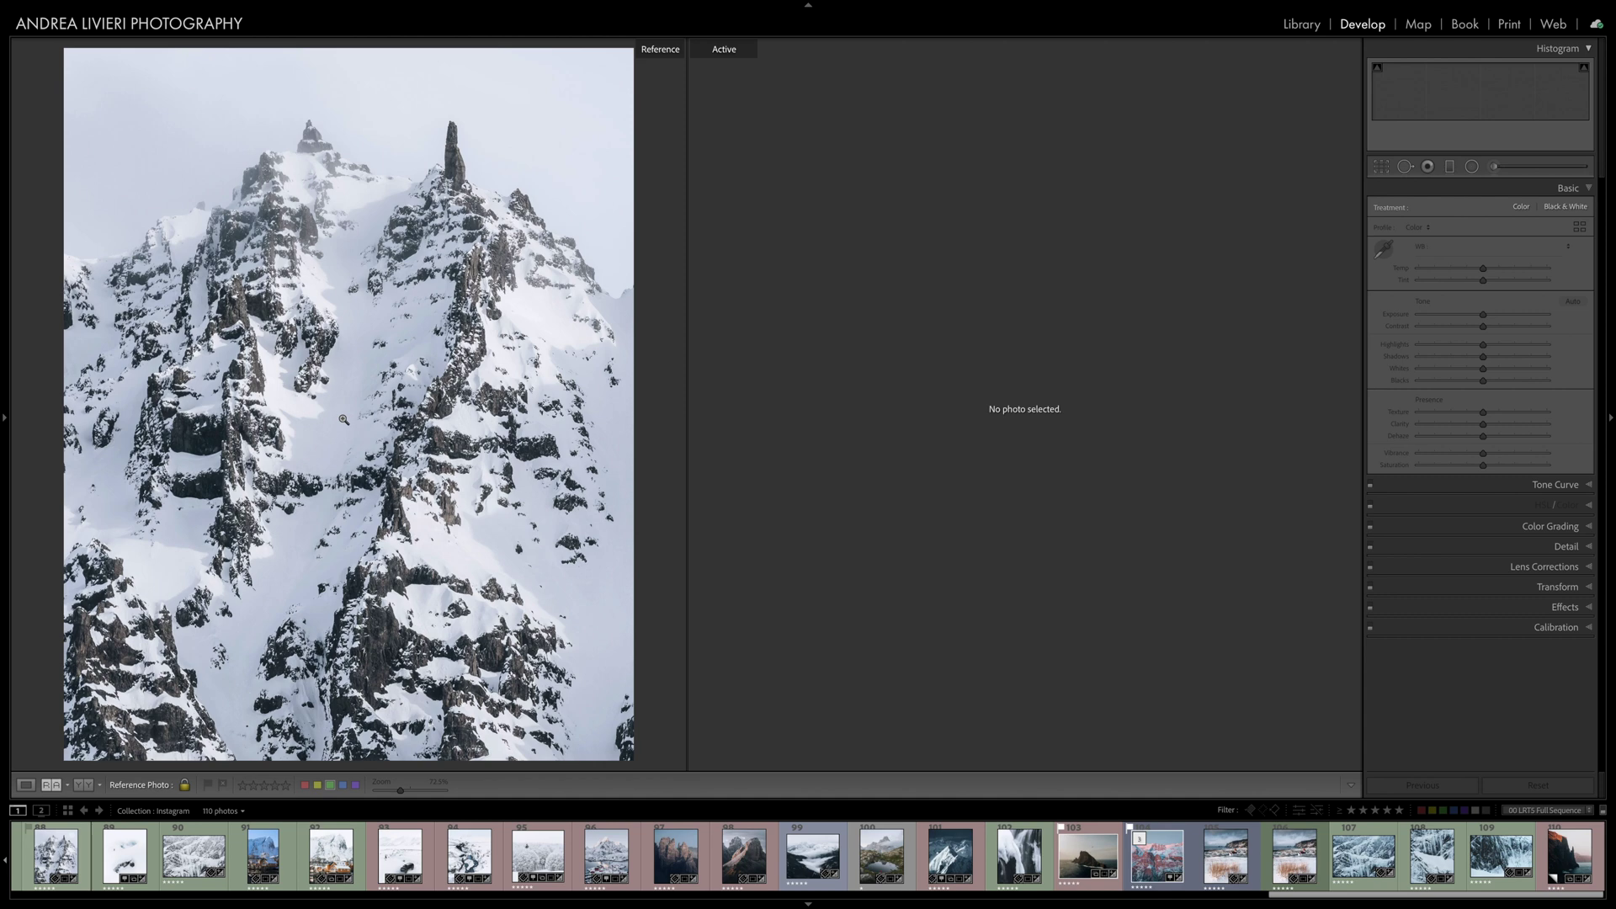
{"action": "left_click", "coordinate": [331, 857]}
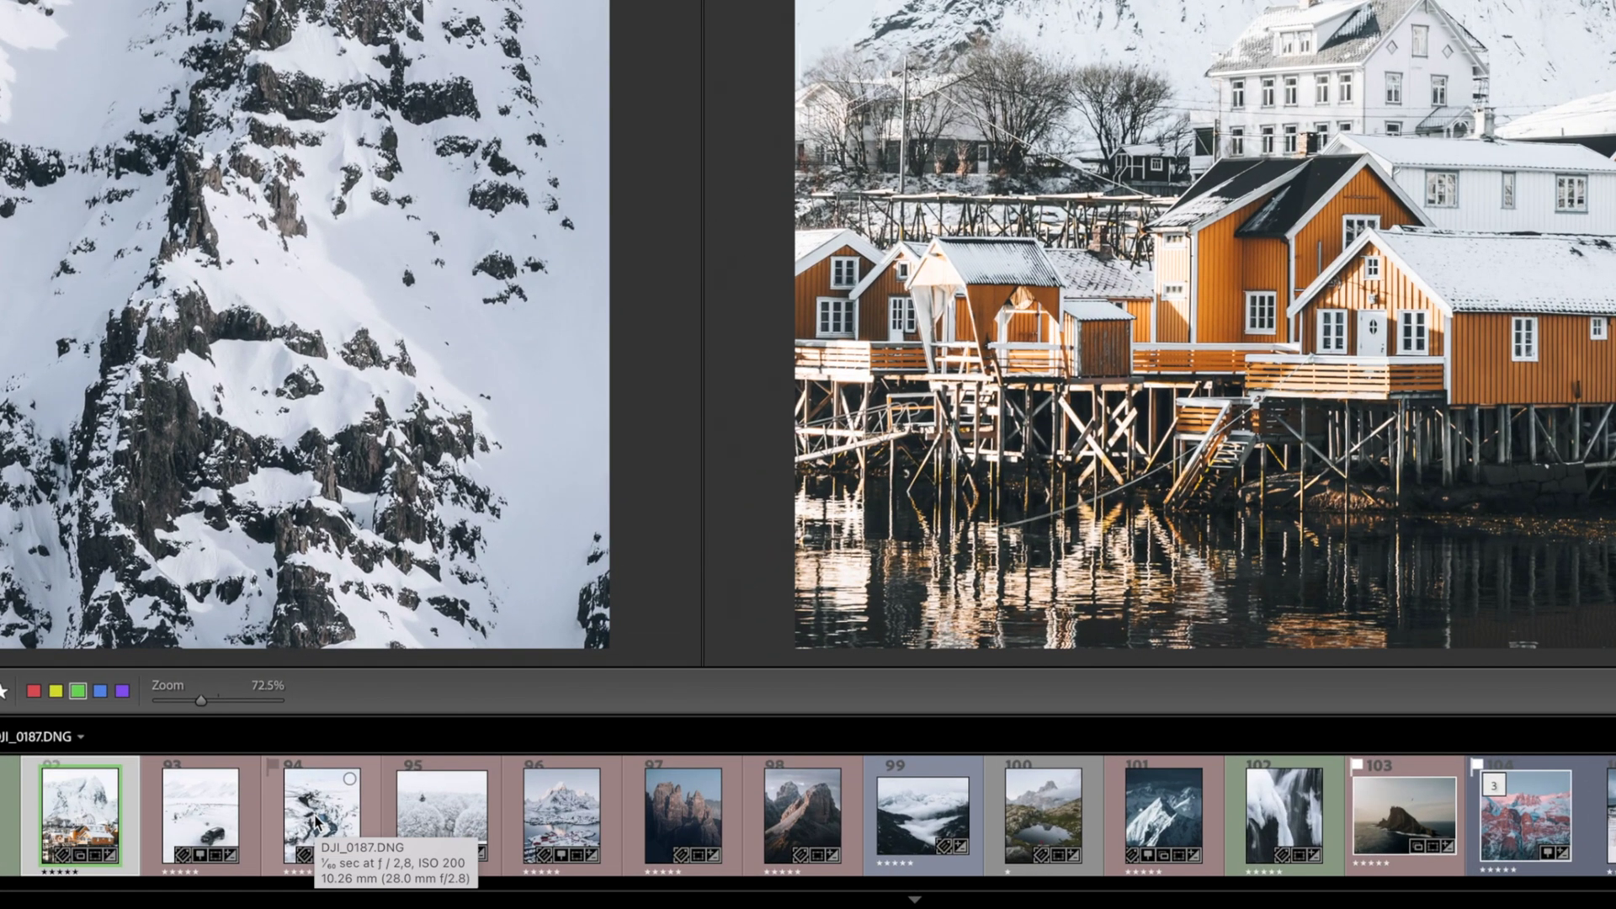
Step: Set photo 94 from the filmstrip as the new reference photo
{"action": "right_click", "coordinate": [316, 822]}
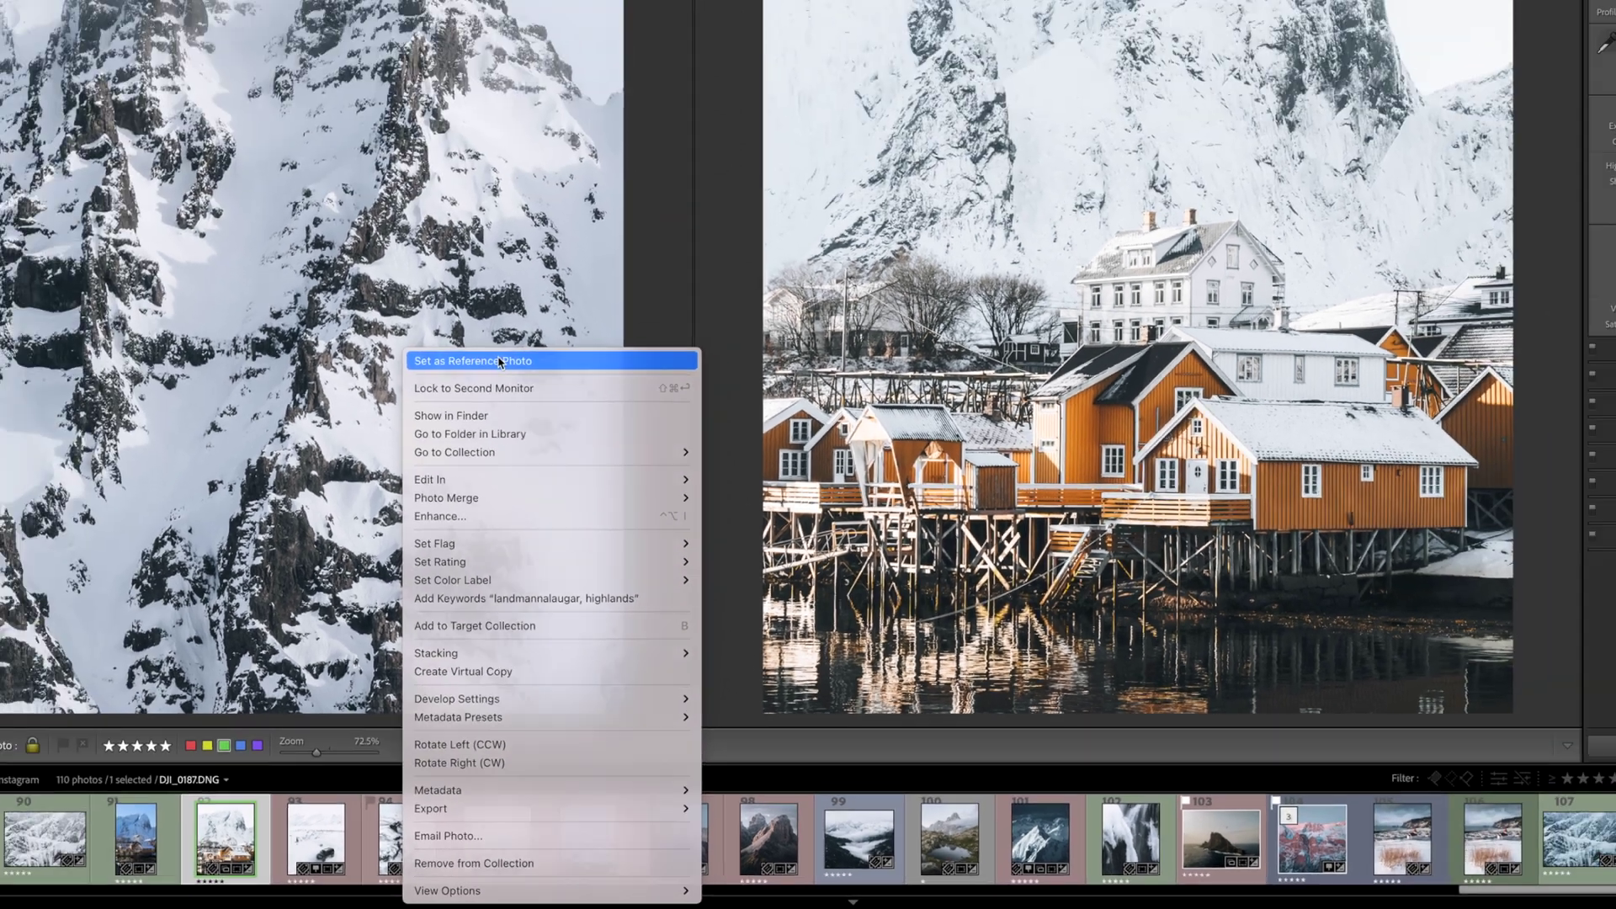
{"action": "left_click", "coordinate": [448, 193]}
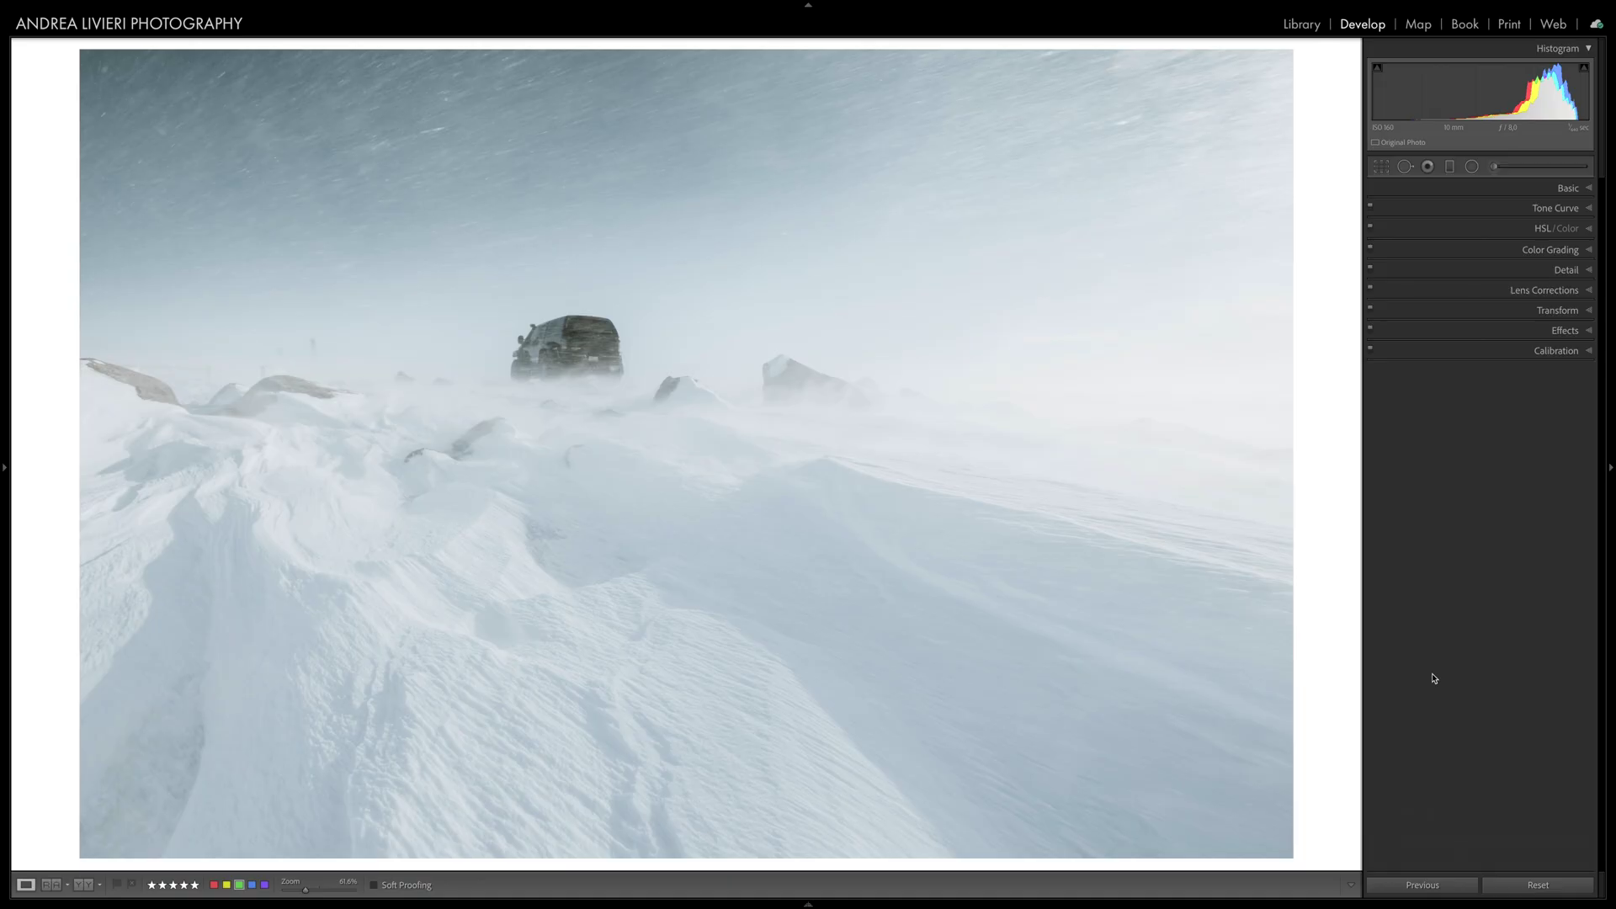
Step: Crop the snowstorm vehicle photo tighter on all sides and reposition the image inside the crop frame
{"action": "key", "text": "r"}
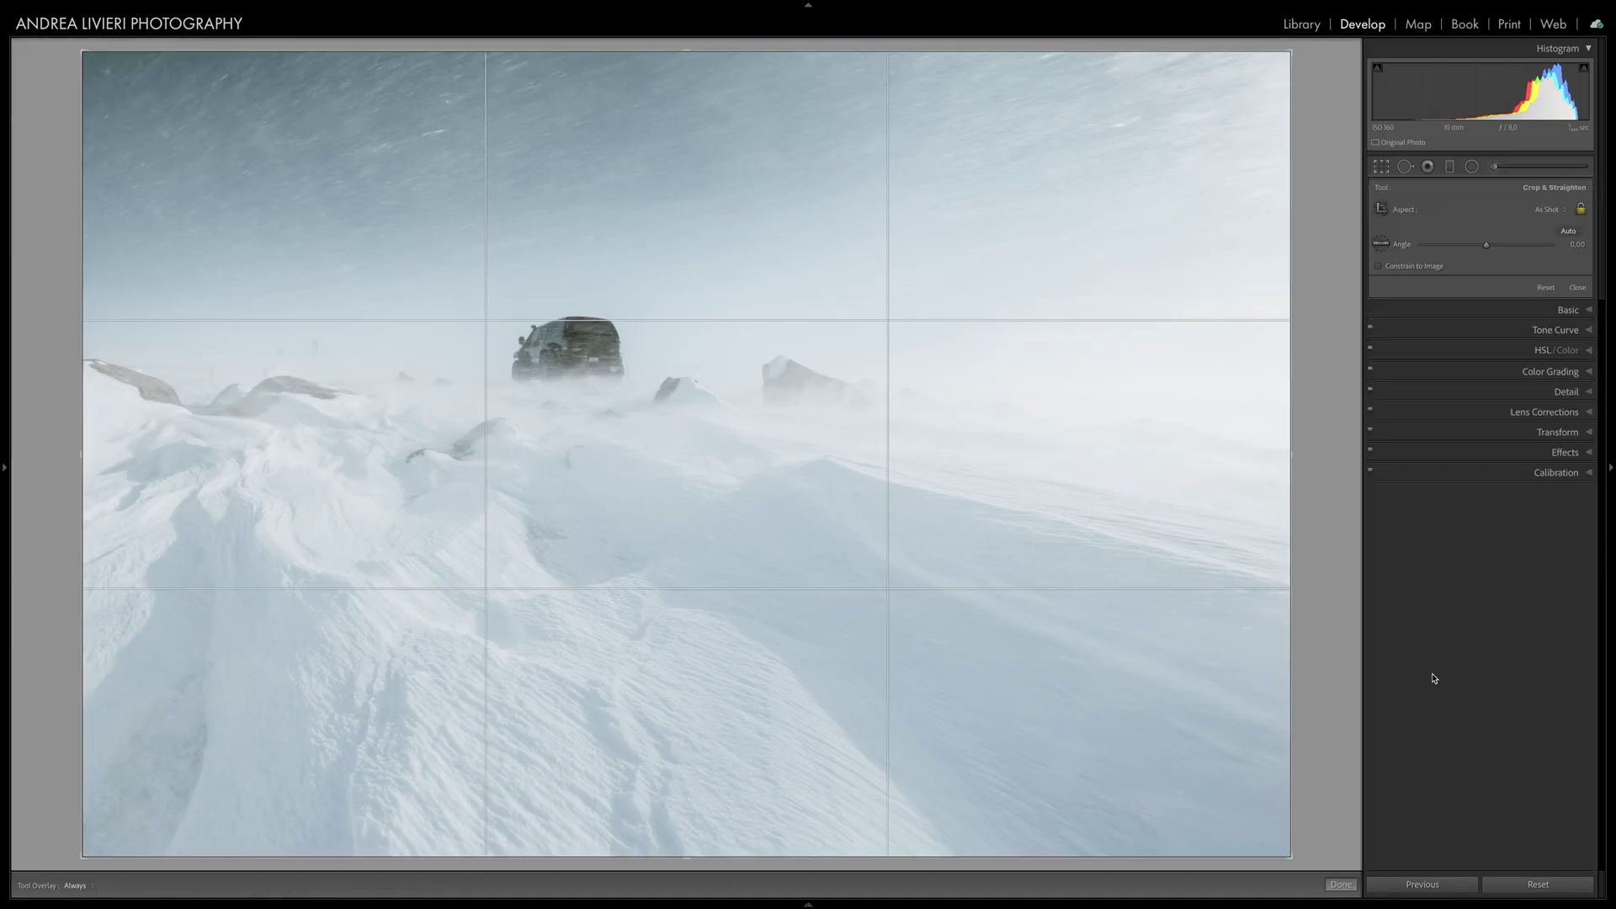
{"action": "left_click_drag", "start_coordinate": [1297, 852], "coordinate": [1209, 800]}
{"action": "left_click_drag", "start_coordinate": [104, 66], "coordinate": [149, 95]}
{"action": "left_click_drag", "start_coordinate": [1165, 478], "coordinate": [1154, 476]}
Step: Cycle the crop guide overlay through Golden Ratio, Golden Spiral, Thirds, Diagonal and Triangle to Aspect Ratios
{"action": "key", "text": "o"}
{"action": "key", "text": "o"}
{"action": "key", "text": "o"}
{"action": "key", "text": "o"}
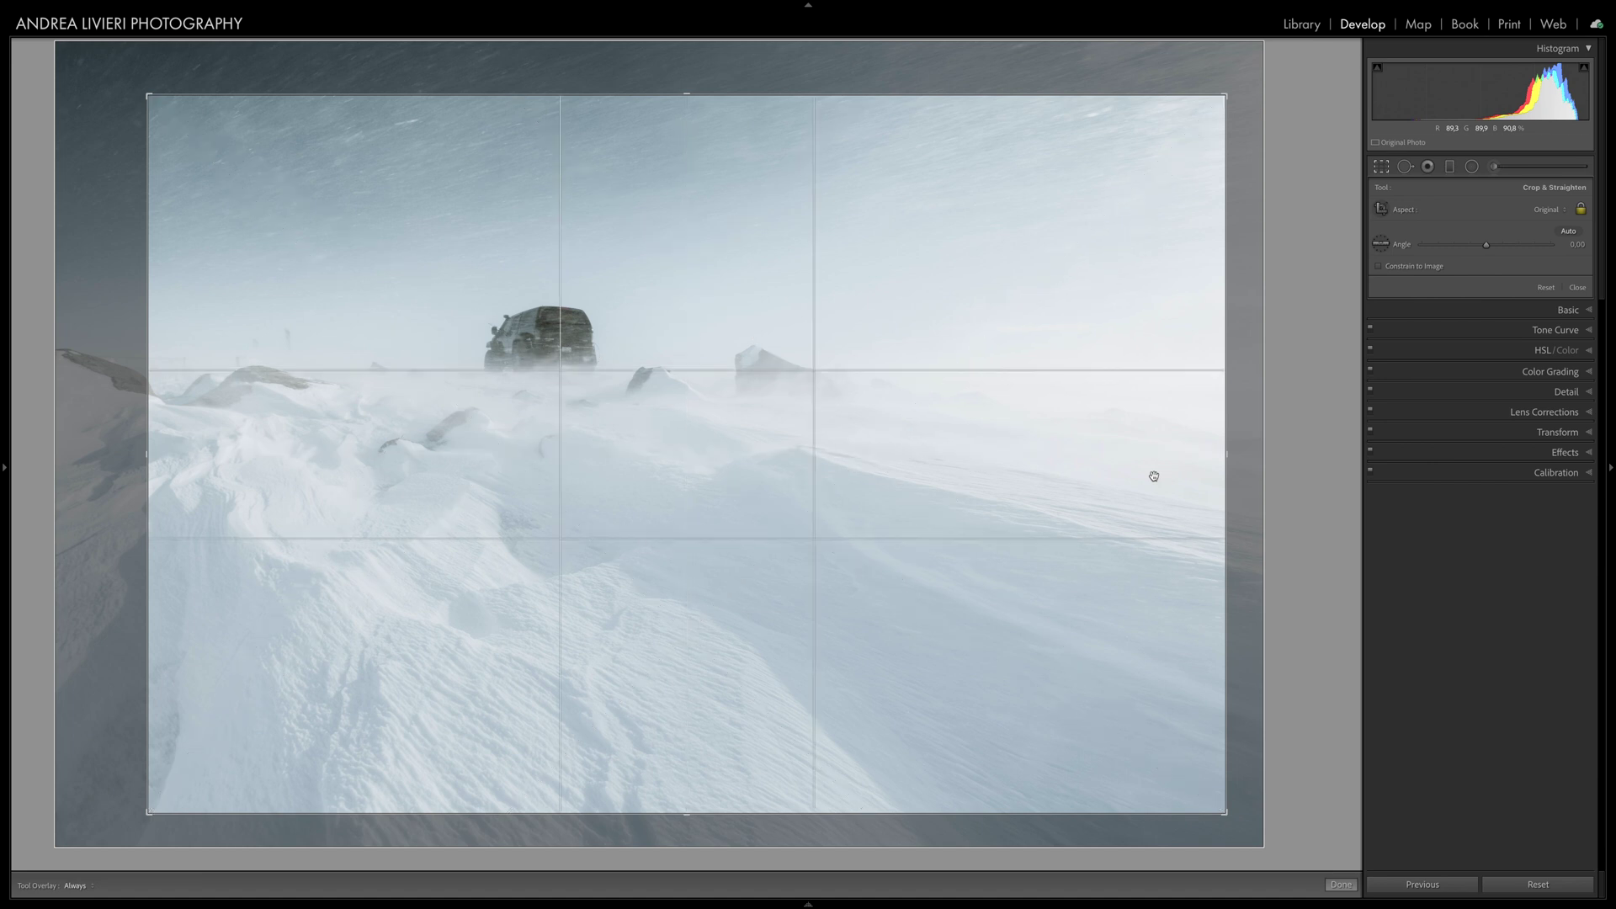
{"action": "key", "text": "o"}
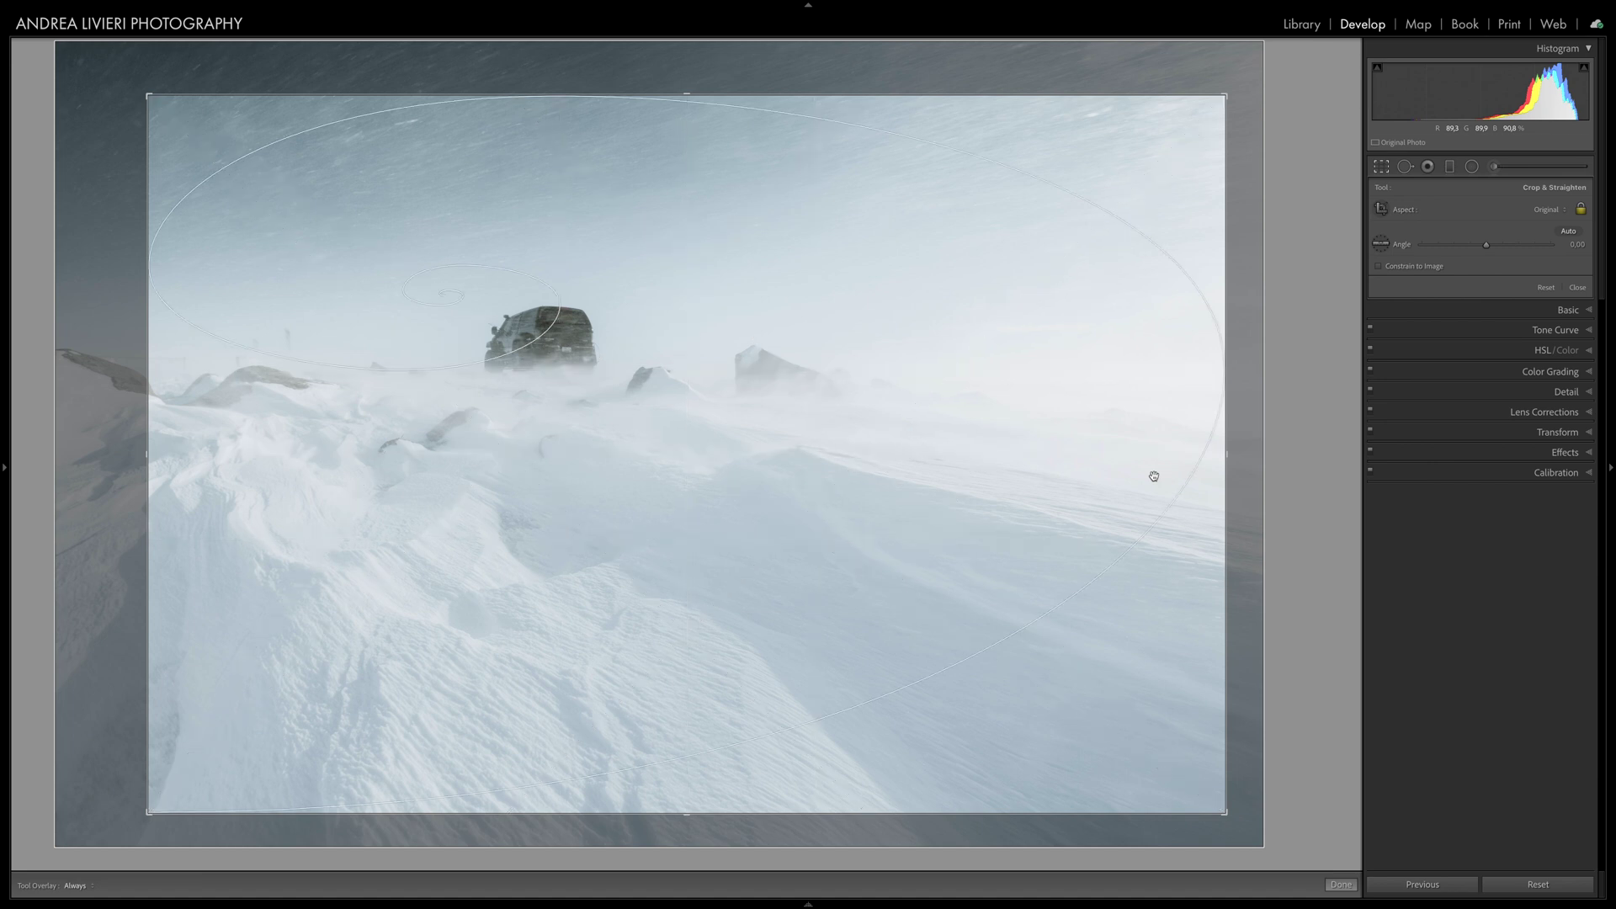
{"action": "key", "text": "o"}
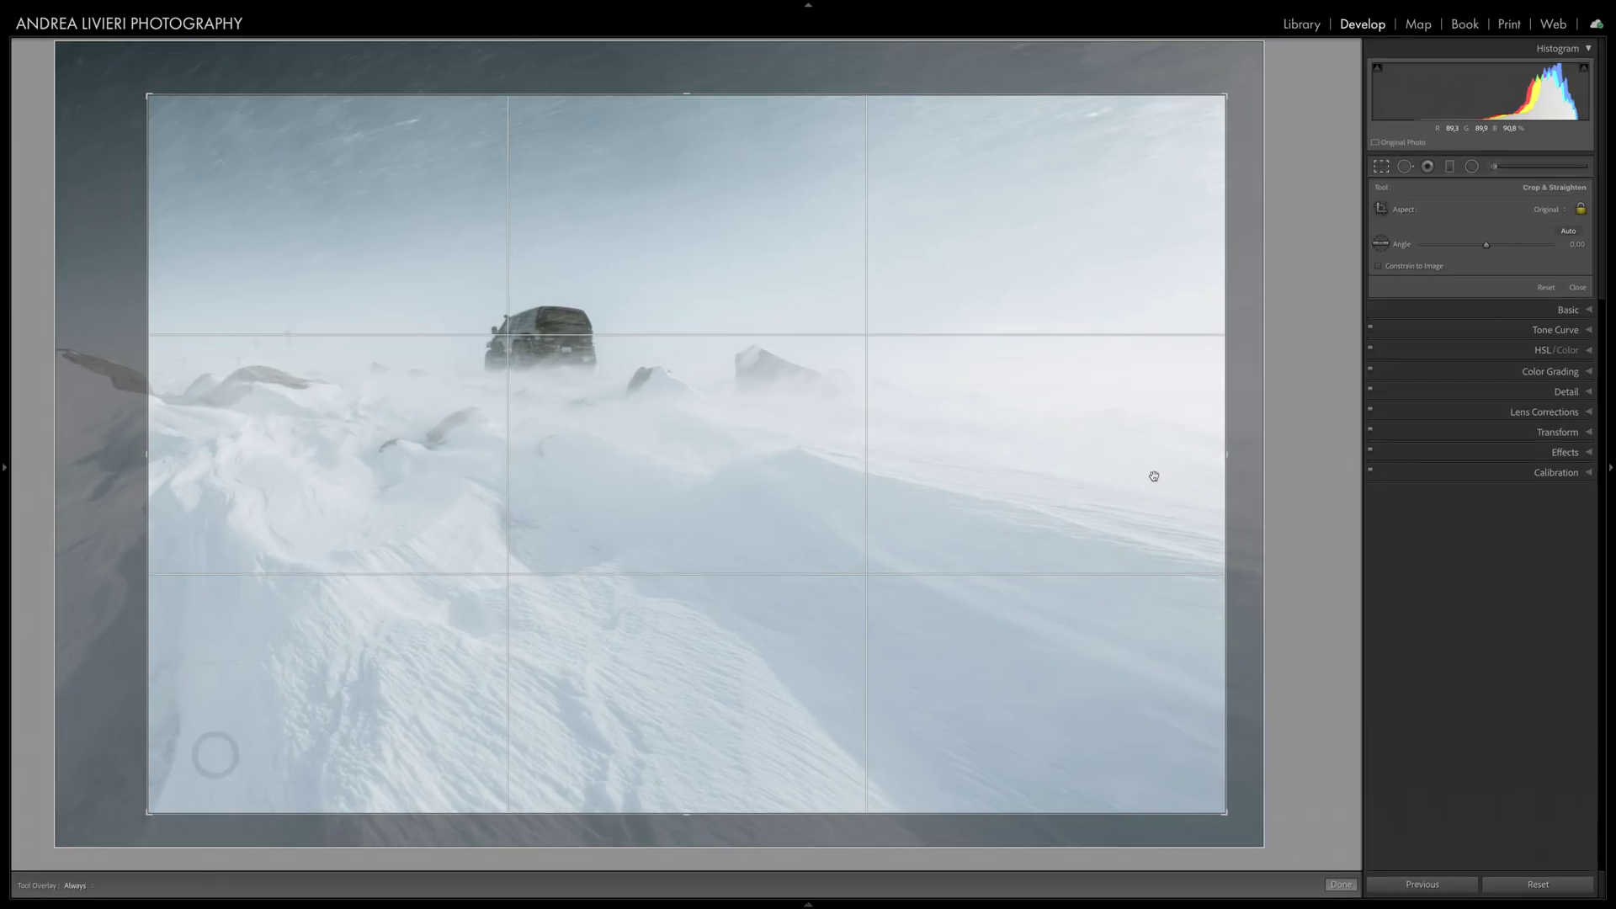
{"action": "key", "text": "o"}
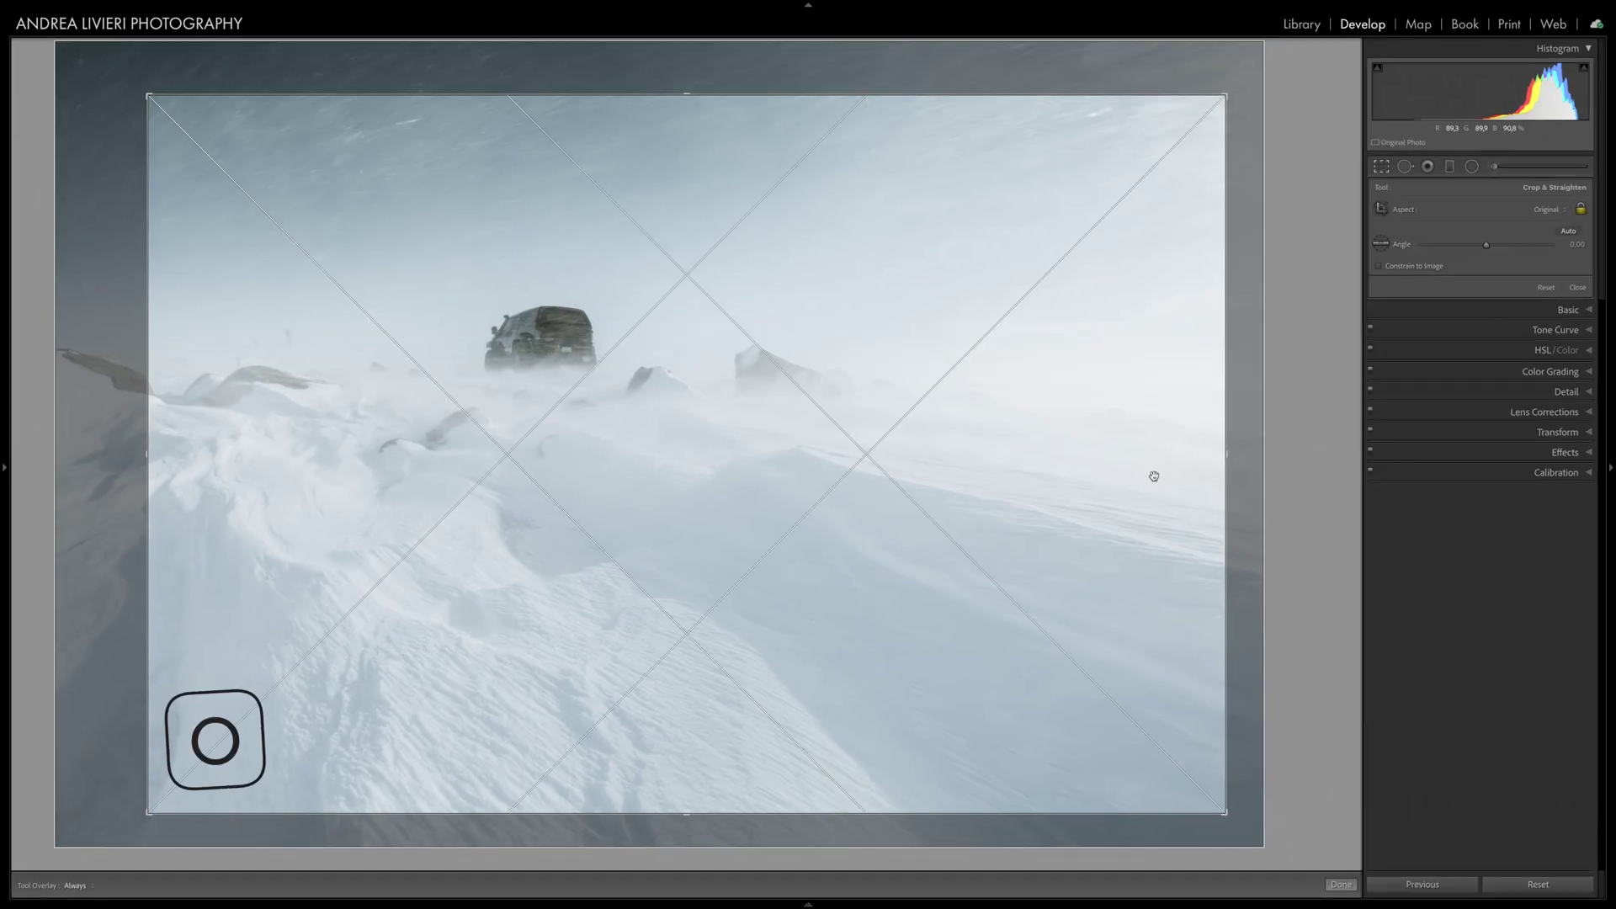
{"action": "key", "text": "o"}
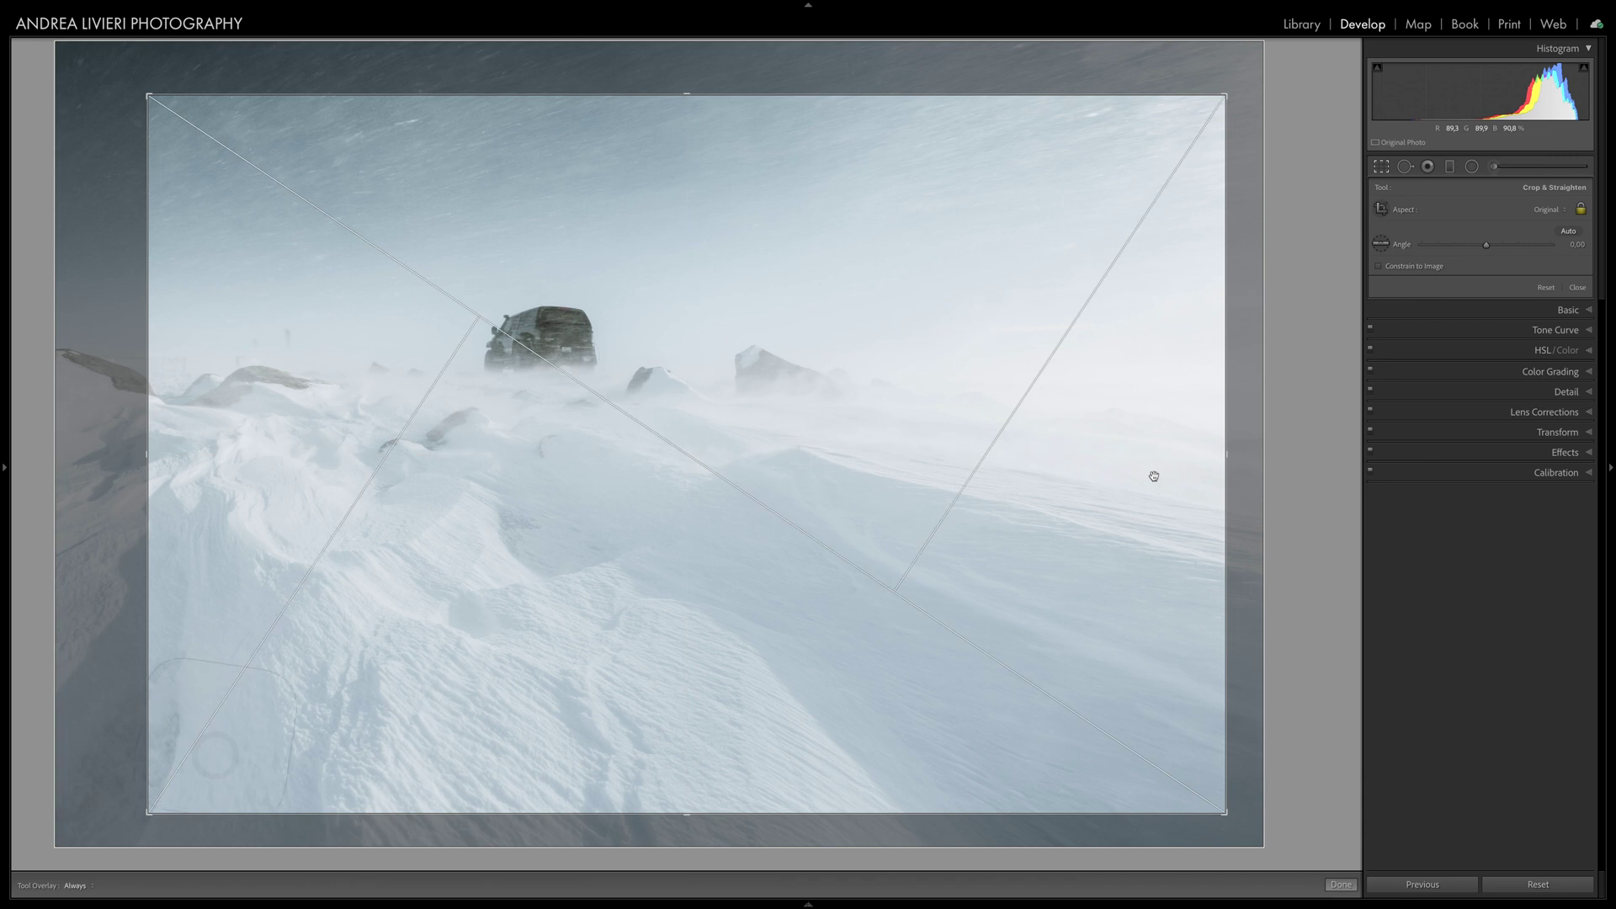
{"action": "key", "text": "o"}
{"action": "key", "text": "o"}
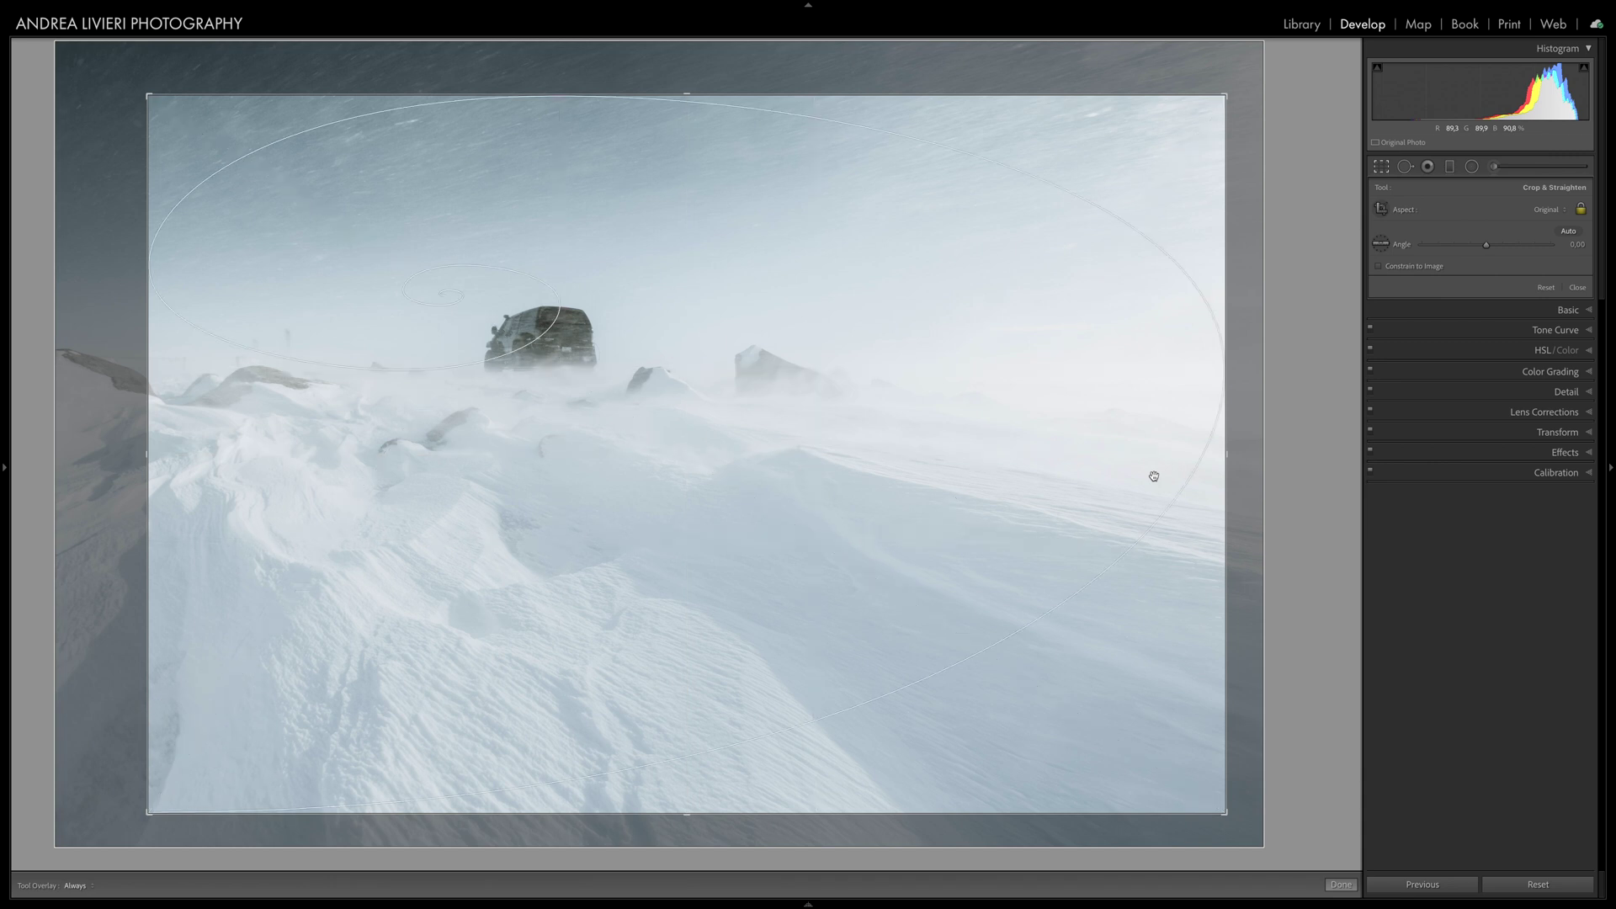
{"action": "key", "text": "o"}
Step: Cycle the orientation of the Aspect Ratios crop overlay
{"action": "key", "text": "shift+o"}
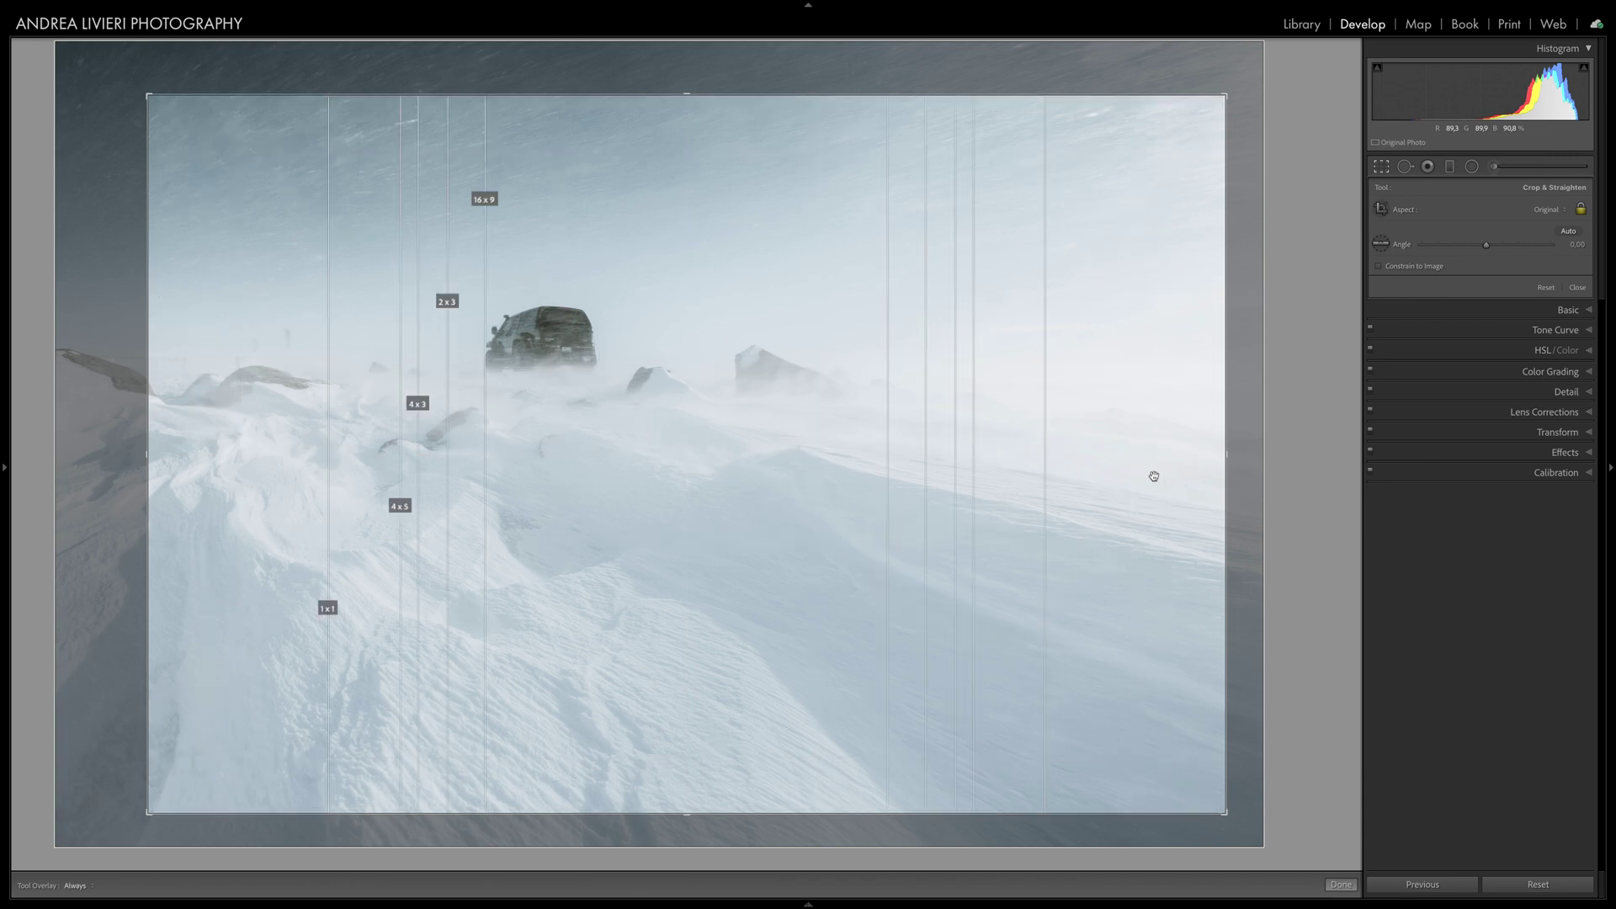
{"action": "key", "text": "shift+o"}
{"action": "key", "text": "shift+o"}
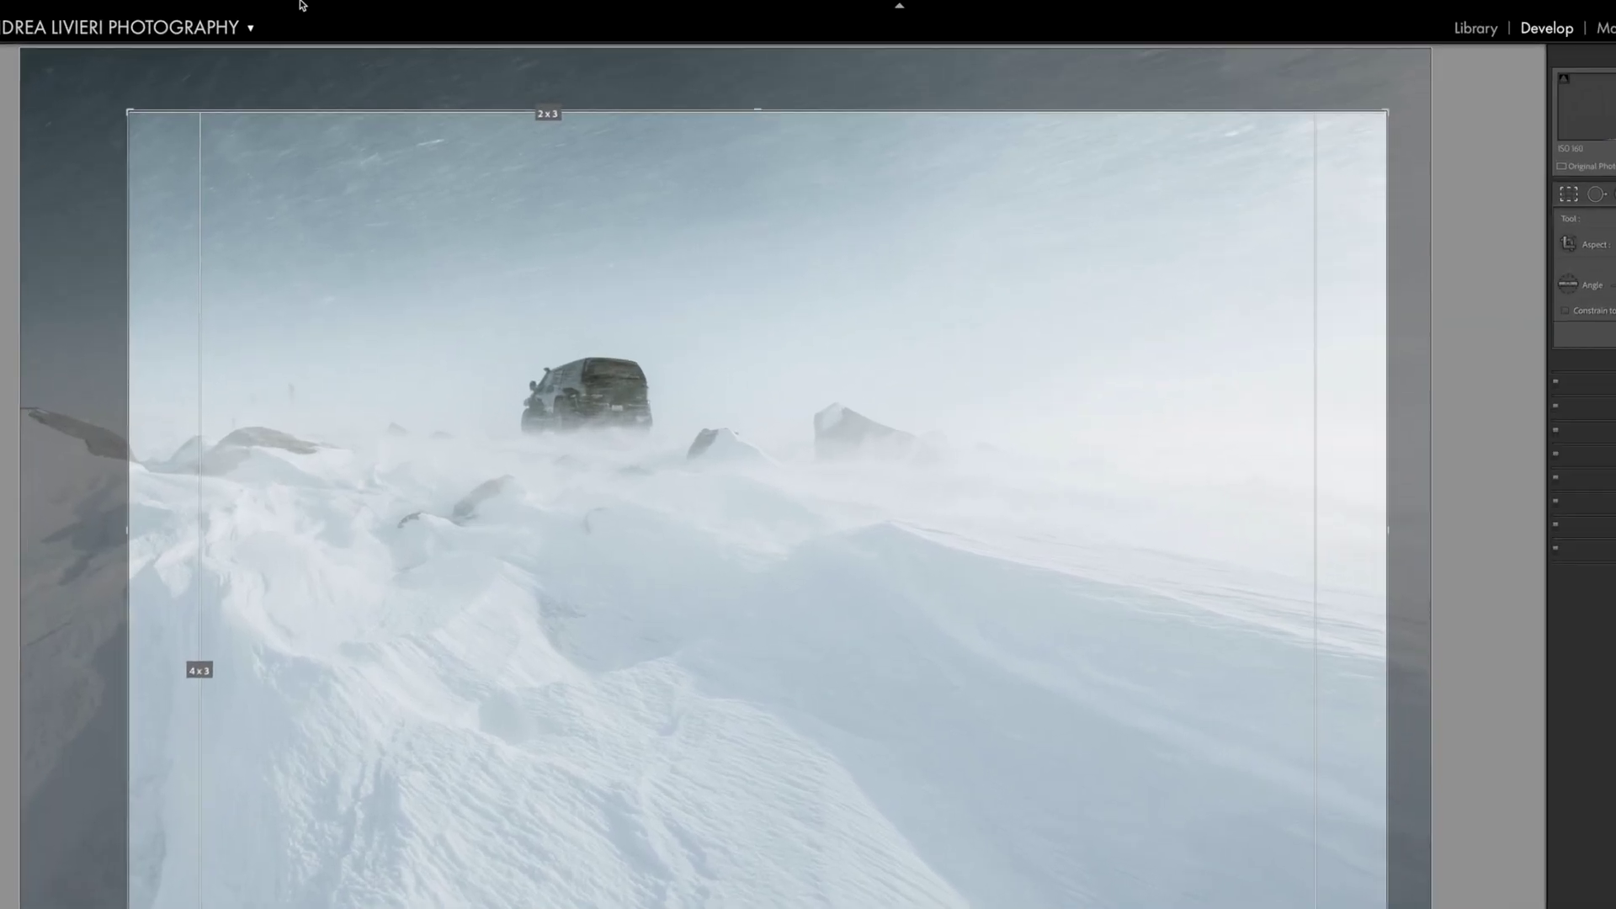
Step: Open the choice of crop overlays to cycle, switch three overlays off and back on, and close it
{"action": "mouse_move", "coordinate": [295, 6]}
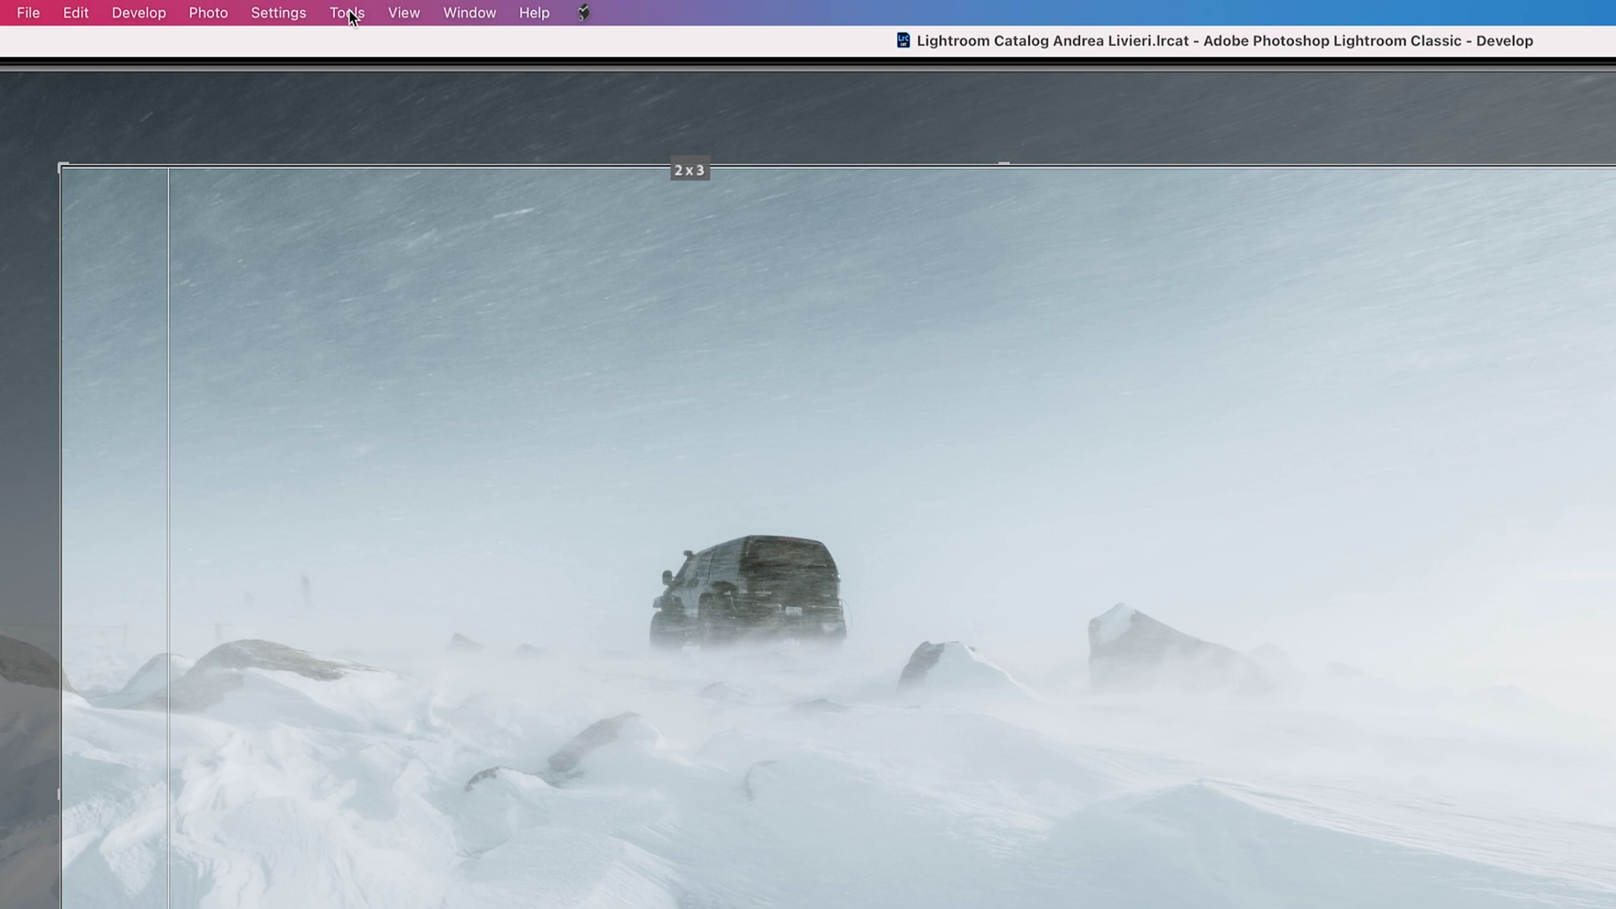
{"action": "left_click", "coordinate": [339, 11]}
{"action": "mouse_move", "coordinate": [401, 335]}
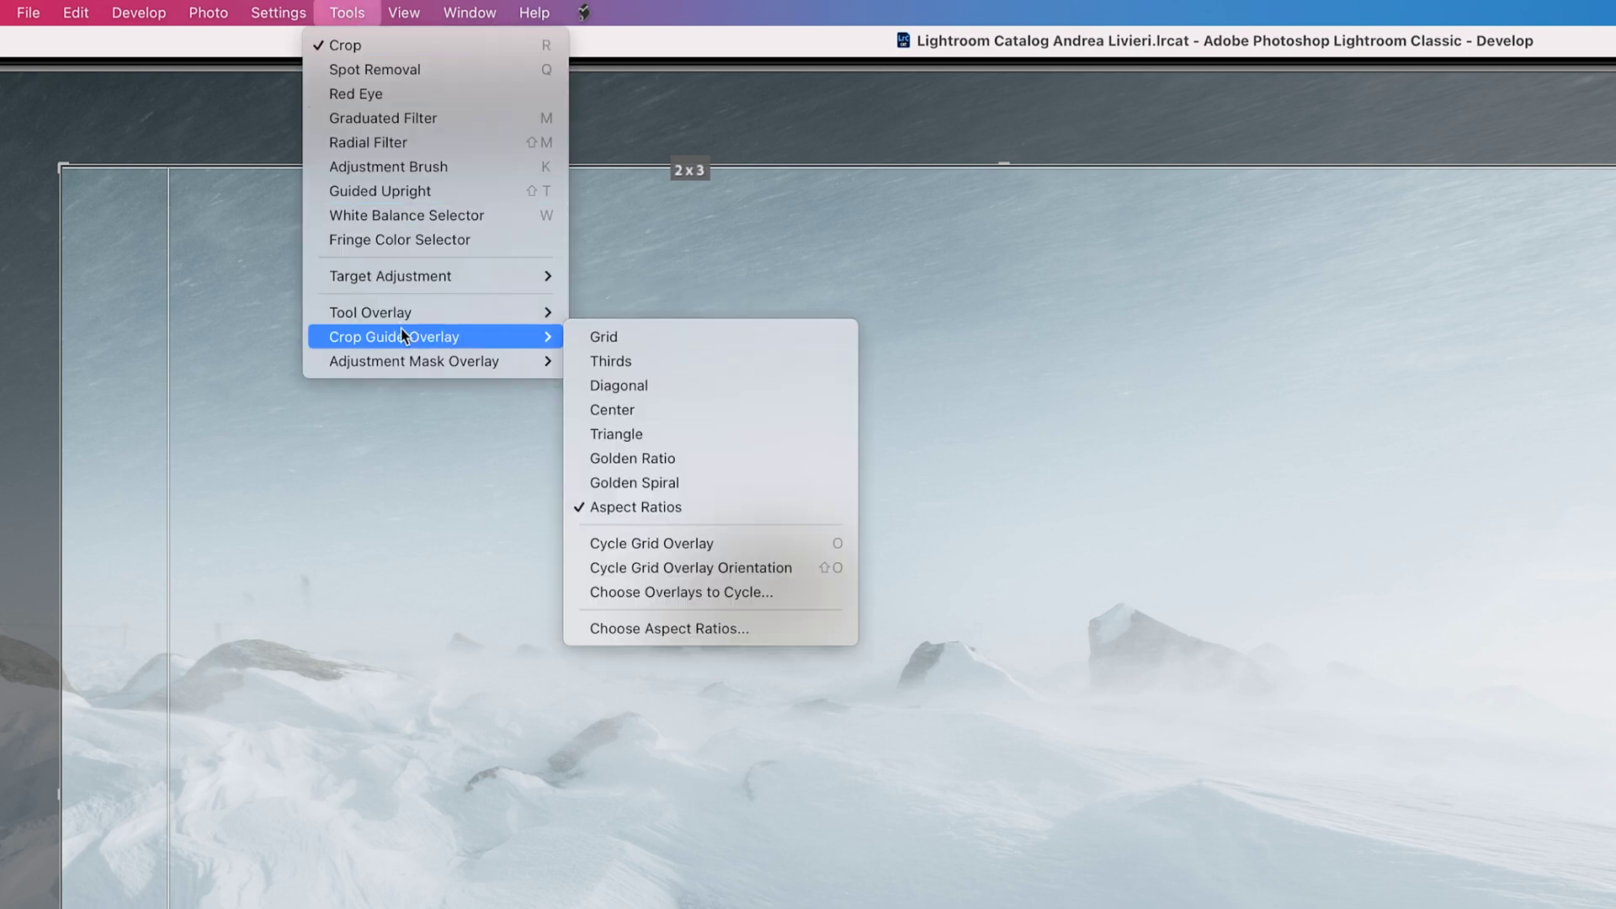
{"action": "left_click", "coordinate": [812, 592]}
{"action": "left_click", "coordinate": [1178, 576]}
{"action": "left_click", "coordinate": [1178, 547]}
{"action": "left_click", "coordinate": [1179, 520]}
{"action": "left_click", "coordinate": [1178, 519]}
{"action": "left_click", "coordinate": [1178, 548]}
{"action": "left_click", "coordinate": [1178, 576]}
{"action": "left_click", "coordinate": [1265, 619]}
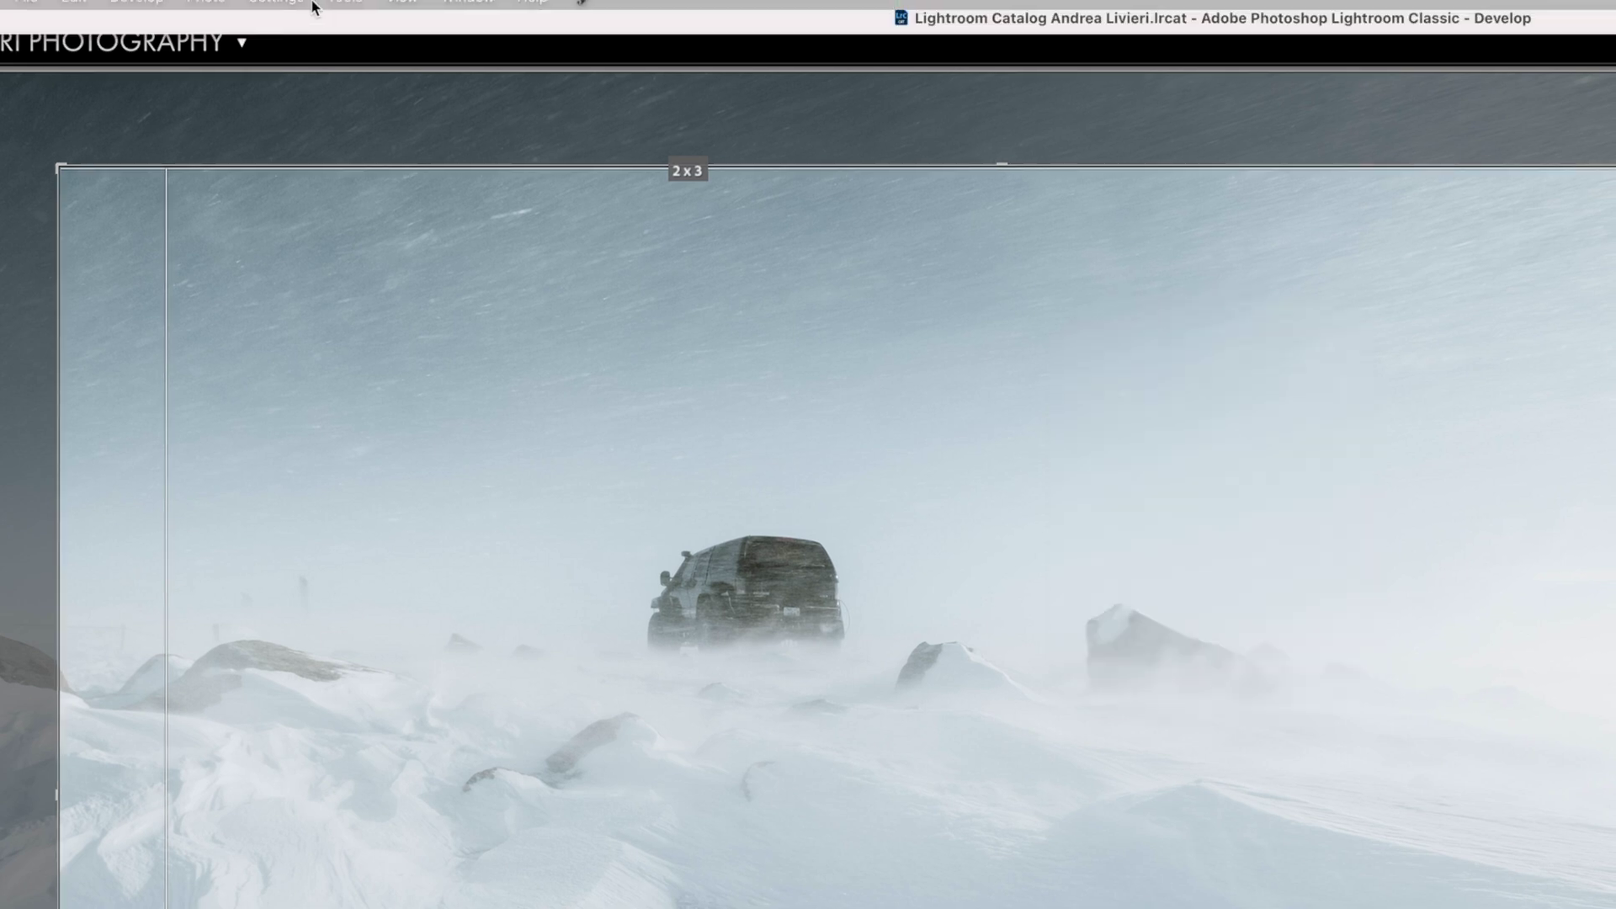
Step: Add the 4 x 5, 16 x 9 and 1 x 1 ratios to the Aspect Ratios crop overlay
{"action": "left_click", "coordinate": [345, 13]}
{"action": "mouse_move", "coordinate": [425, 339]}
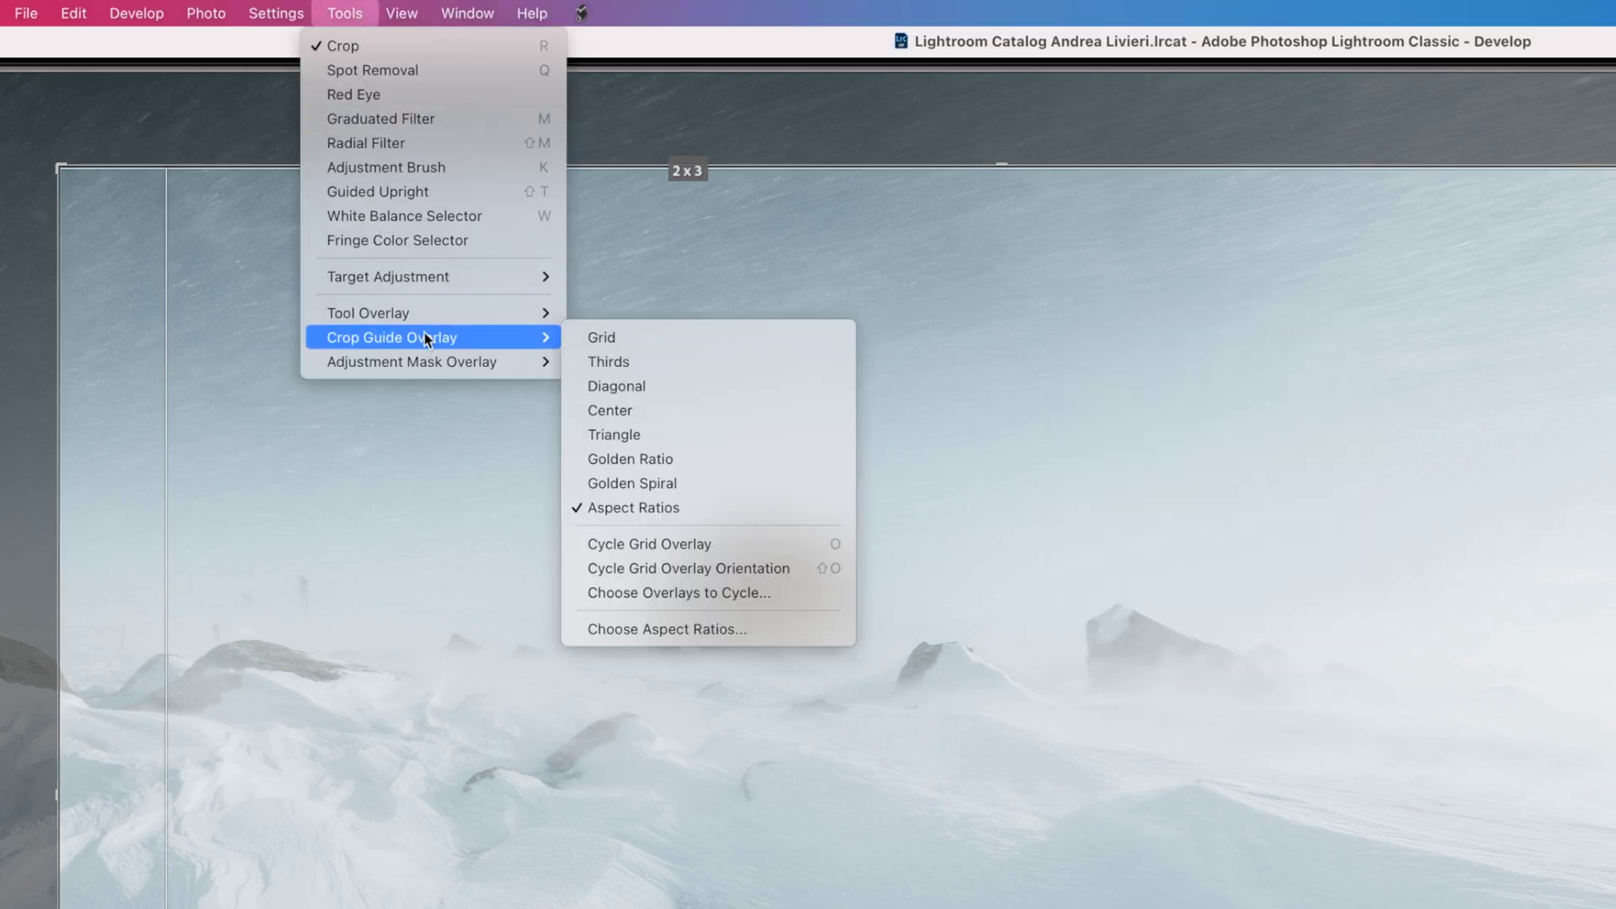
{"action": "left_click", "coordinate": [806, 634]}
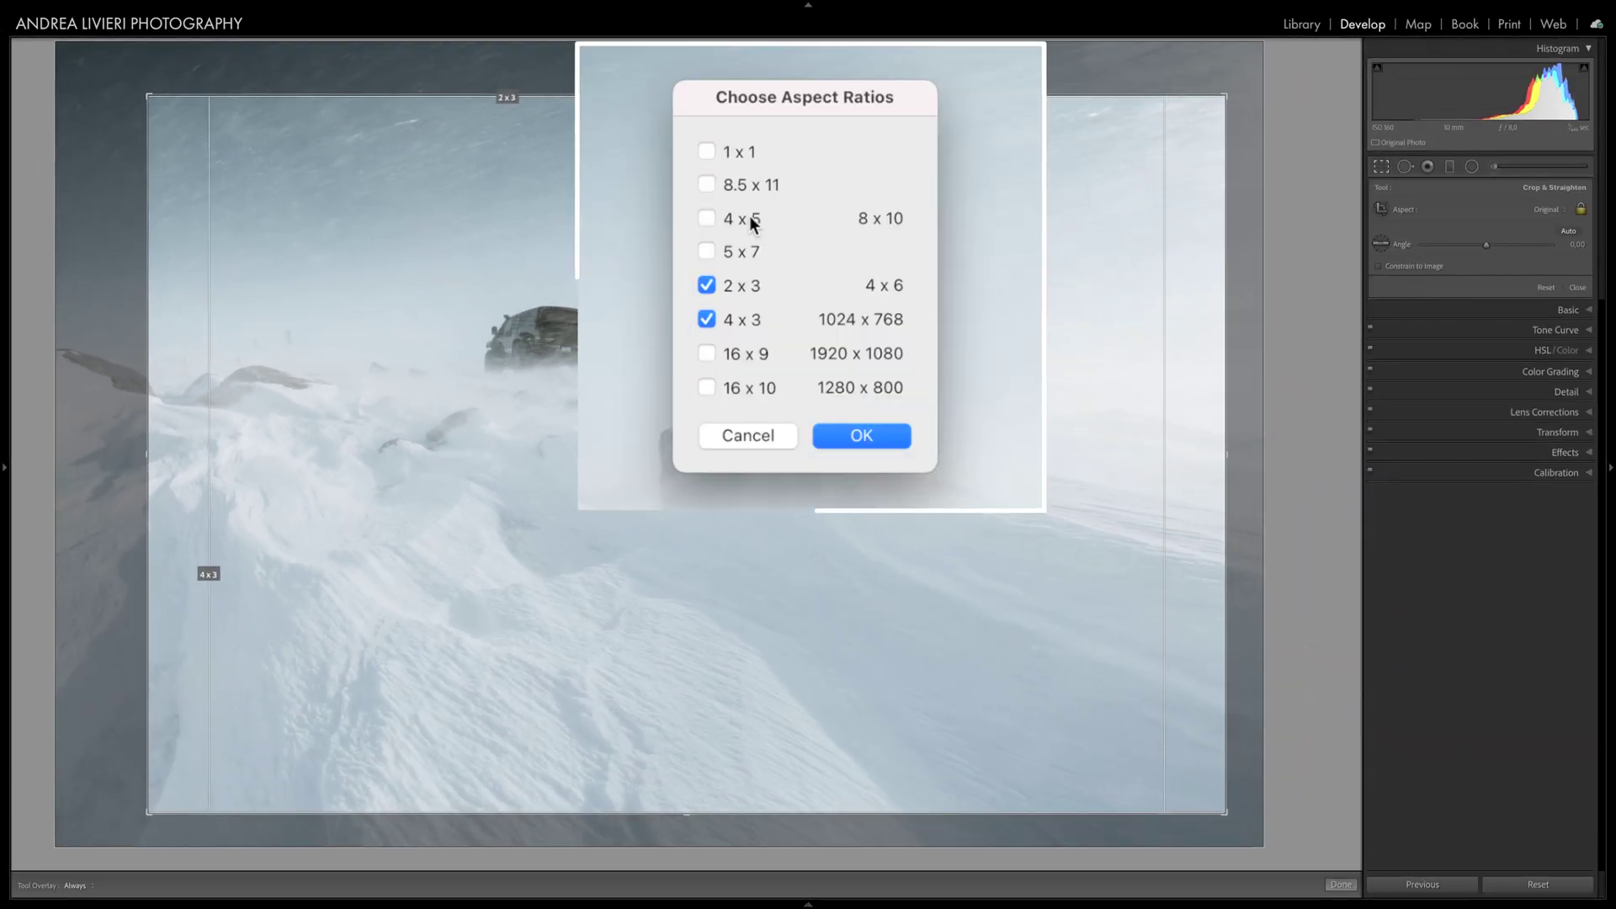
{"action": "left_click", "coordinate": [788, 250]}
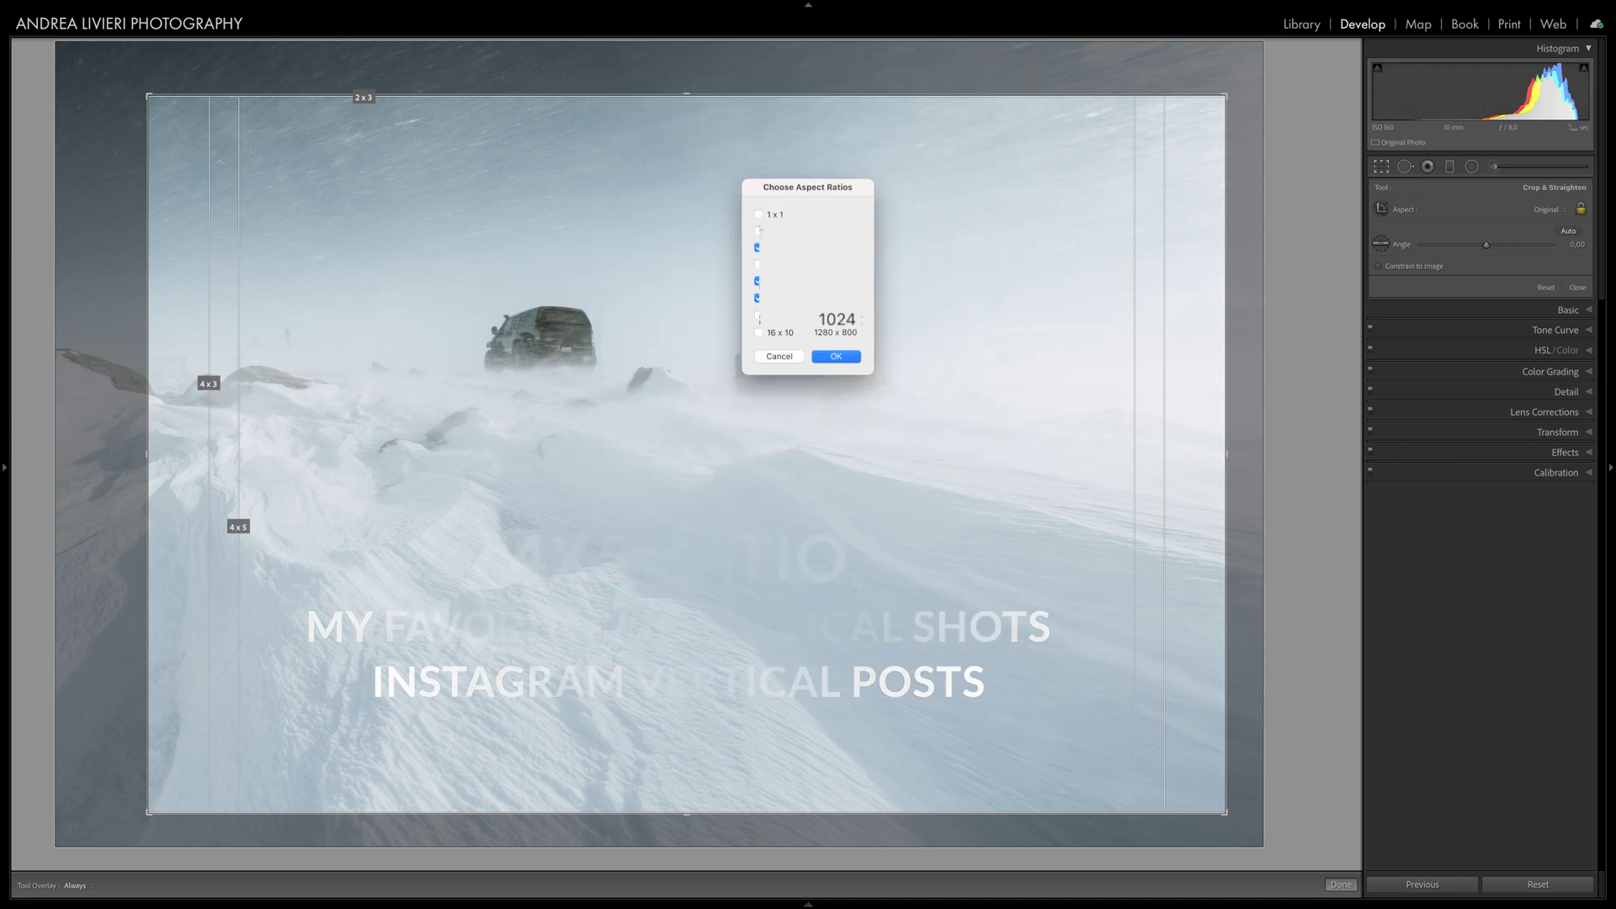
{"action": "left_click", "coordinate": [785, 317]}
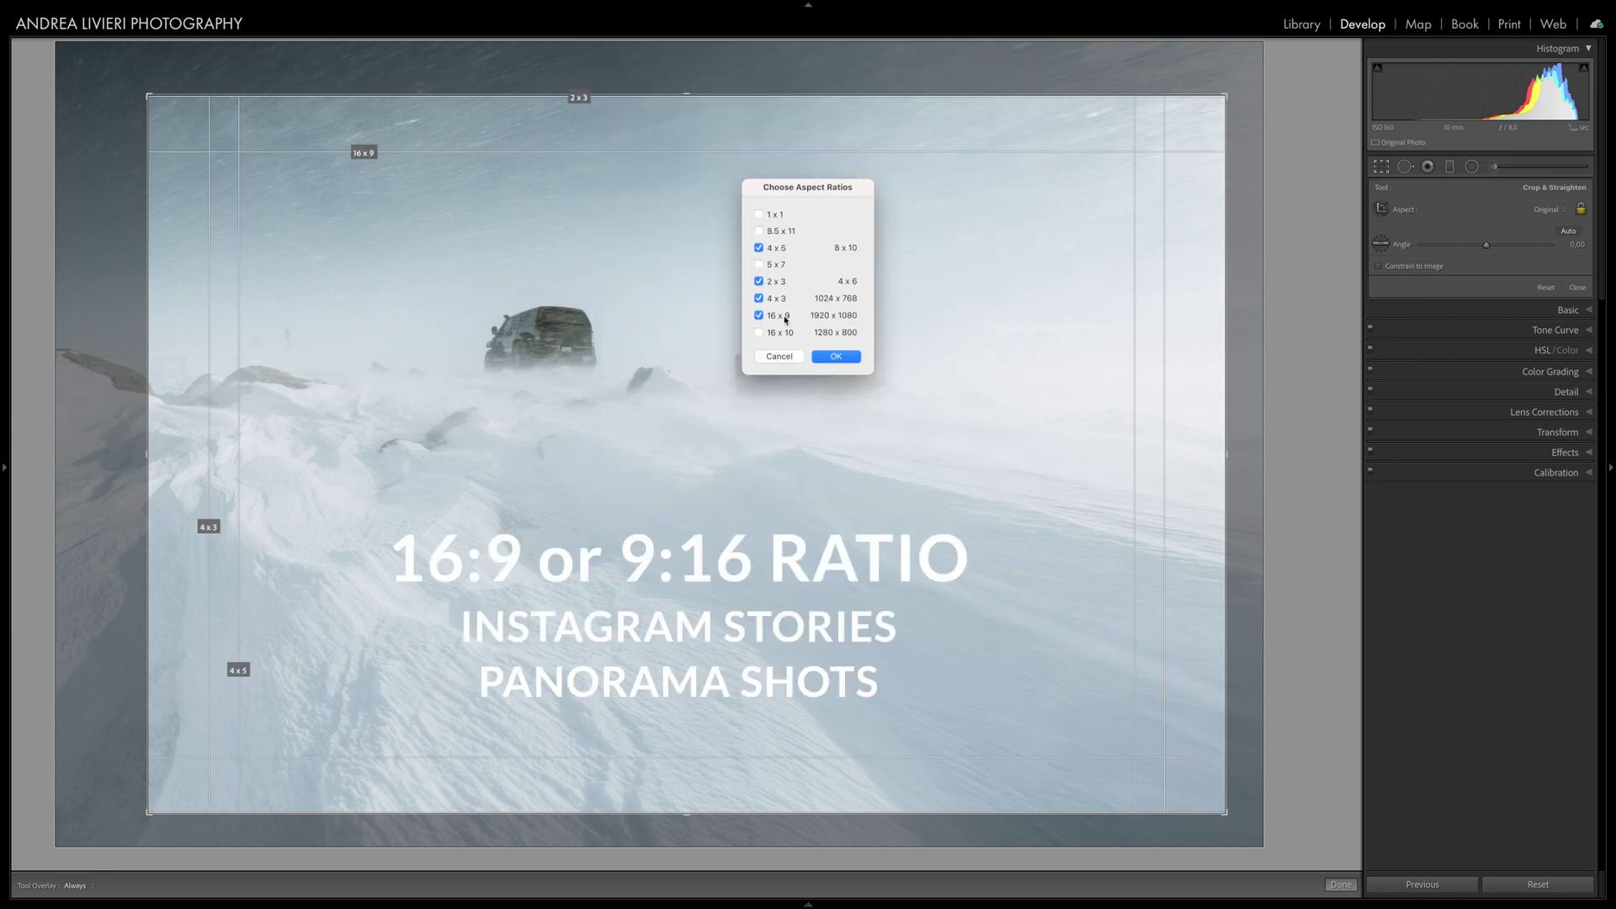
{"action": "left_click", "coordinate": [775, 217]}
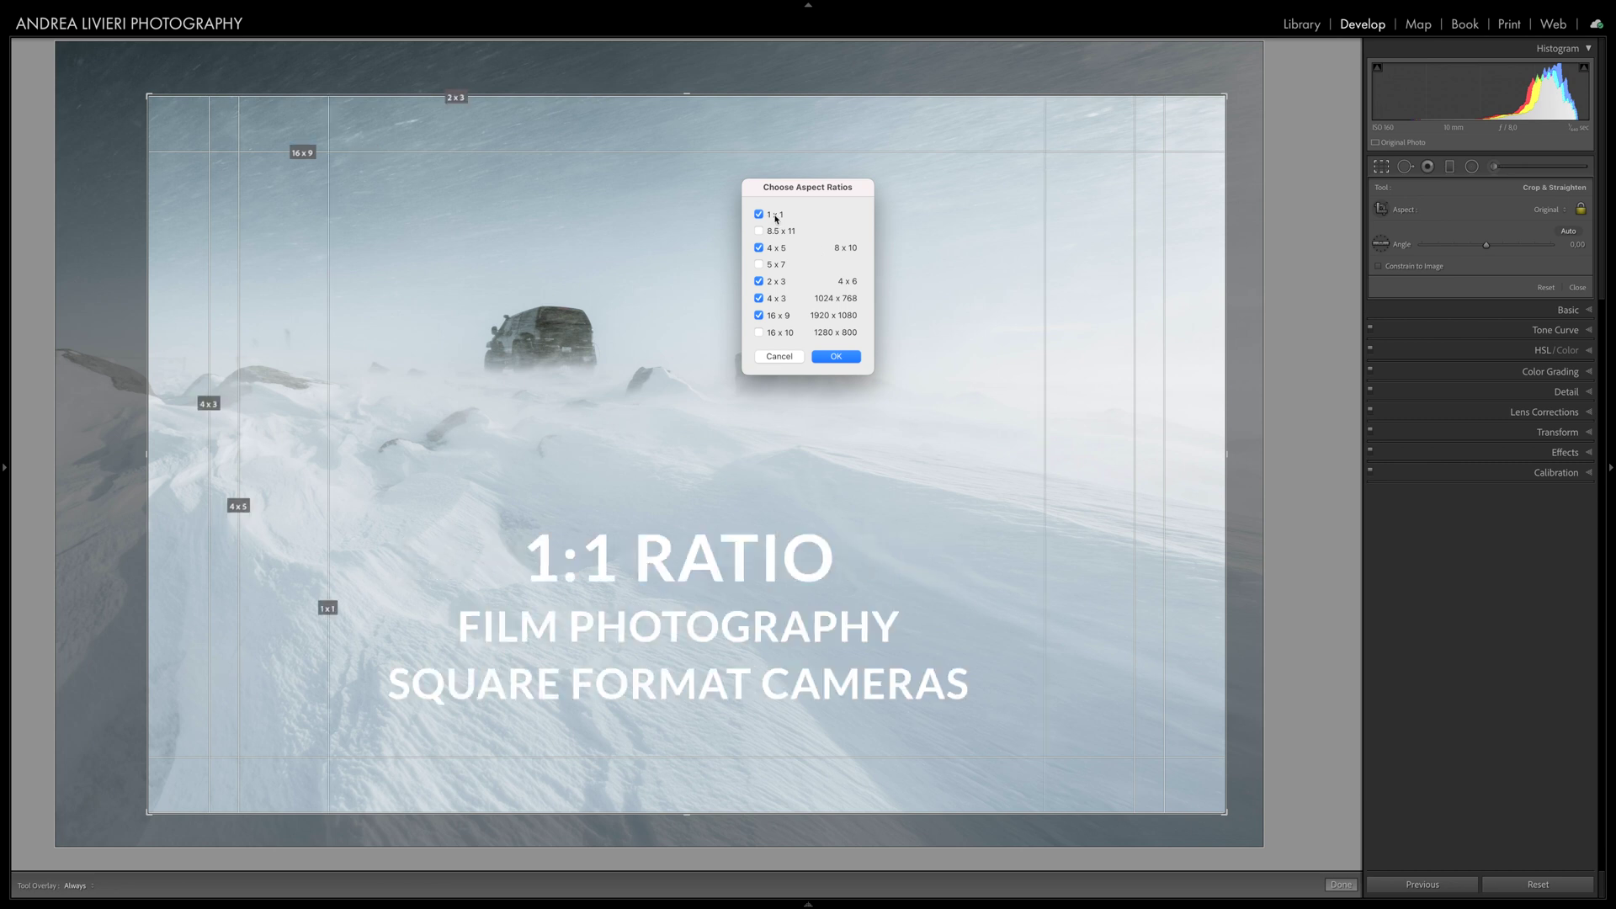
{"action": "left_click", "coordinate": [839, 358]}
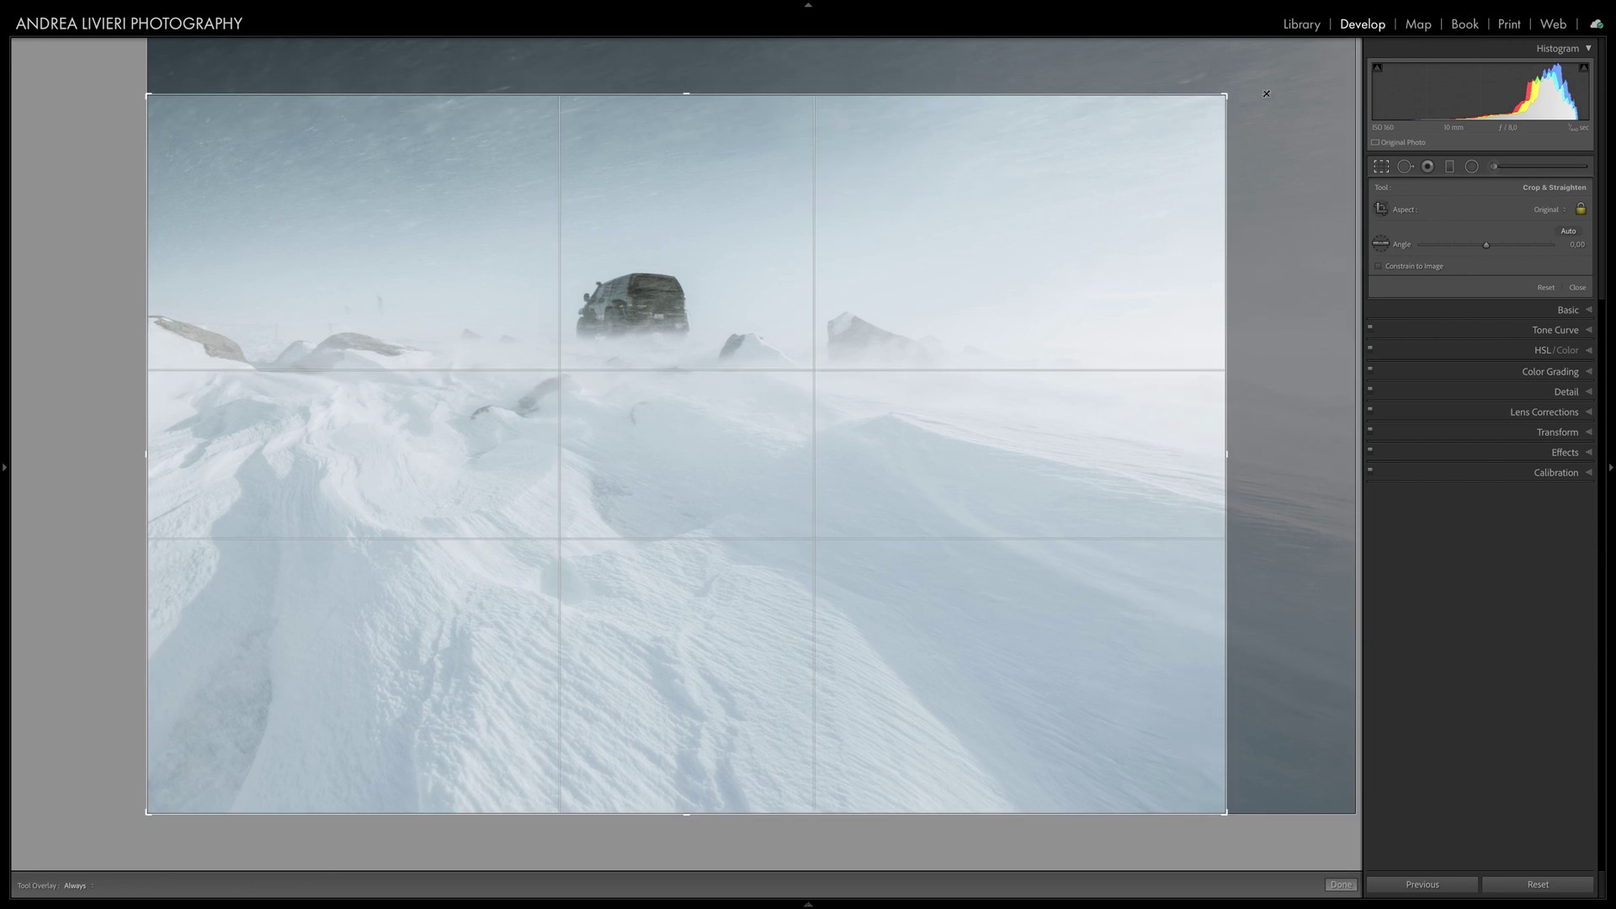
Step: Resize the crop frame with the Golden Ratio overlay, keeping the vehicle near the upper-left intersection
{"action": "left_click_drag", "start_coordinate": [108, 840], "coordinate": [140, 824]}
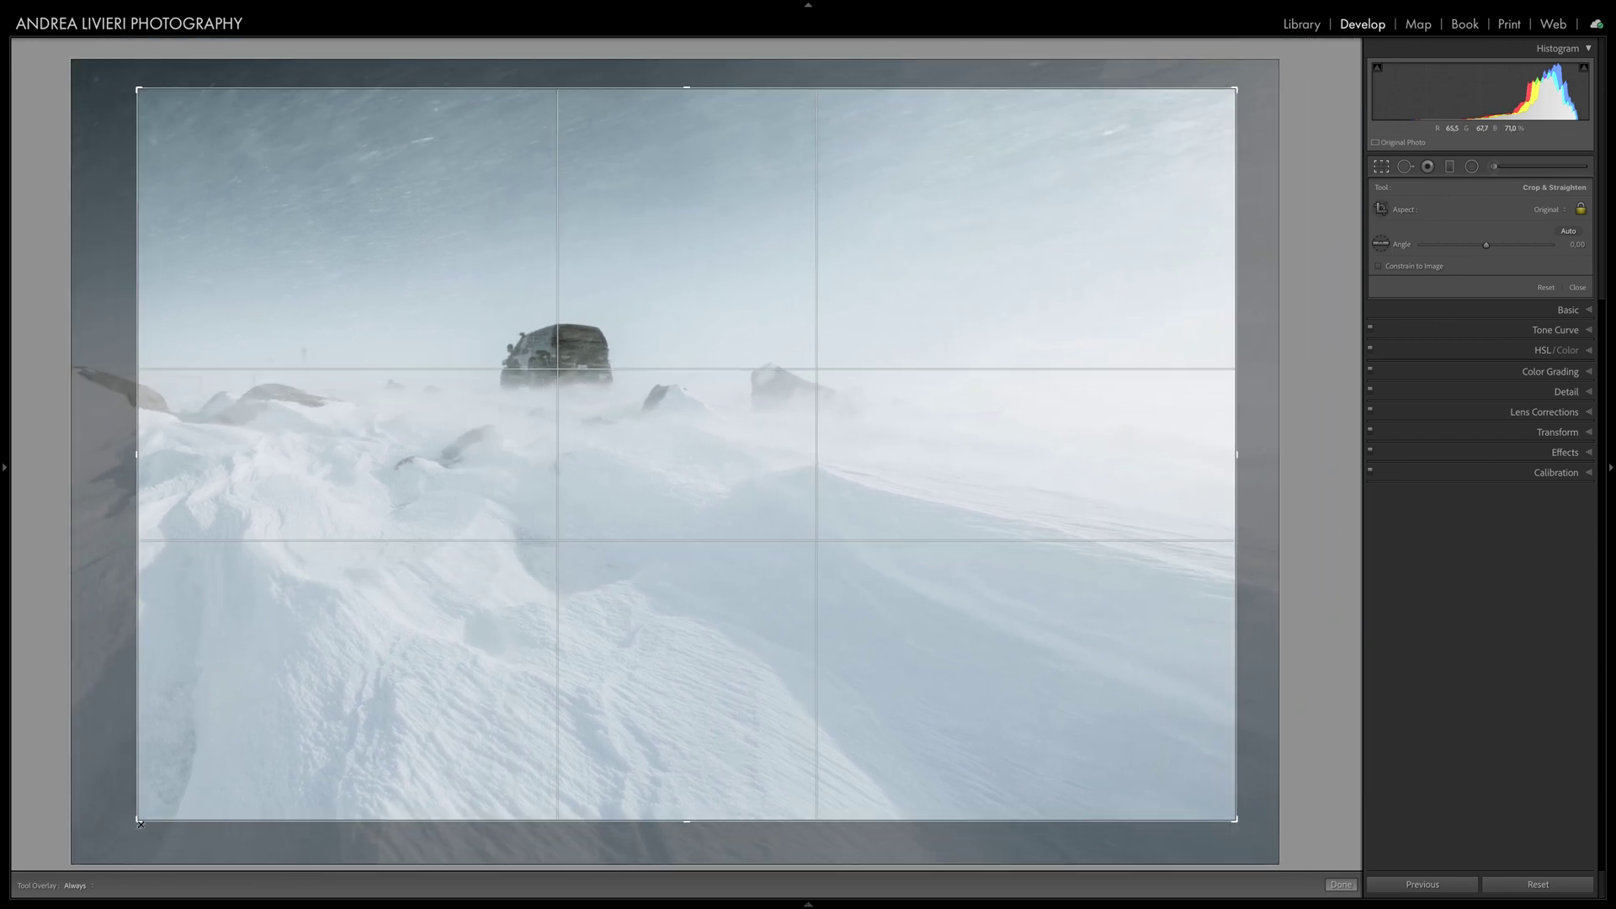
{"action": "mouse_move", "coordinate": [1234, 88]}
{"action": "left_mouse_down"}
{"action": "mouse_move", "coordinate": [1283, 65]}
{"action": "mouse_move", "coordinate": [1246, 104]}
{"action": "left_mouse_up"}
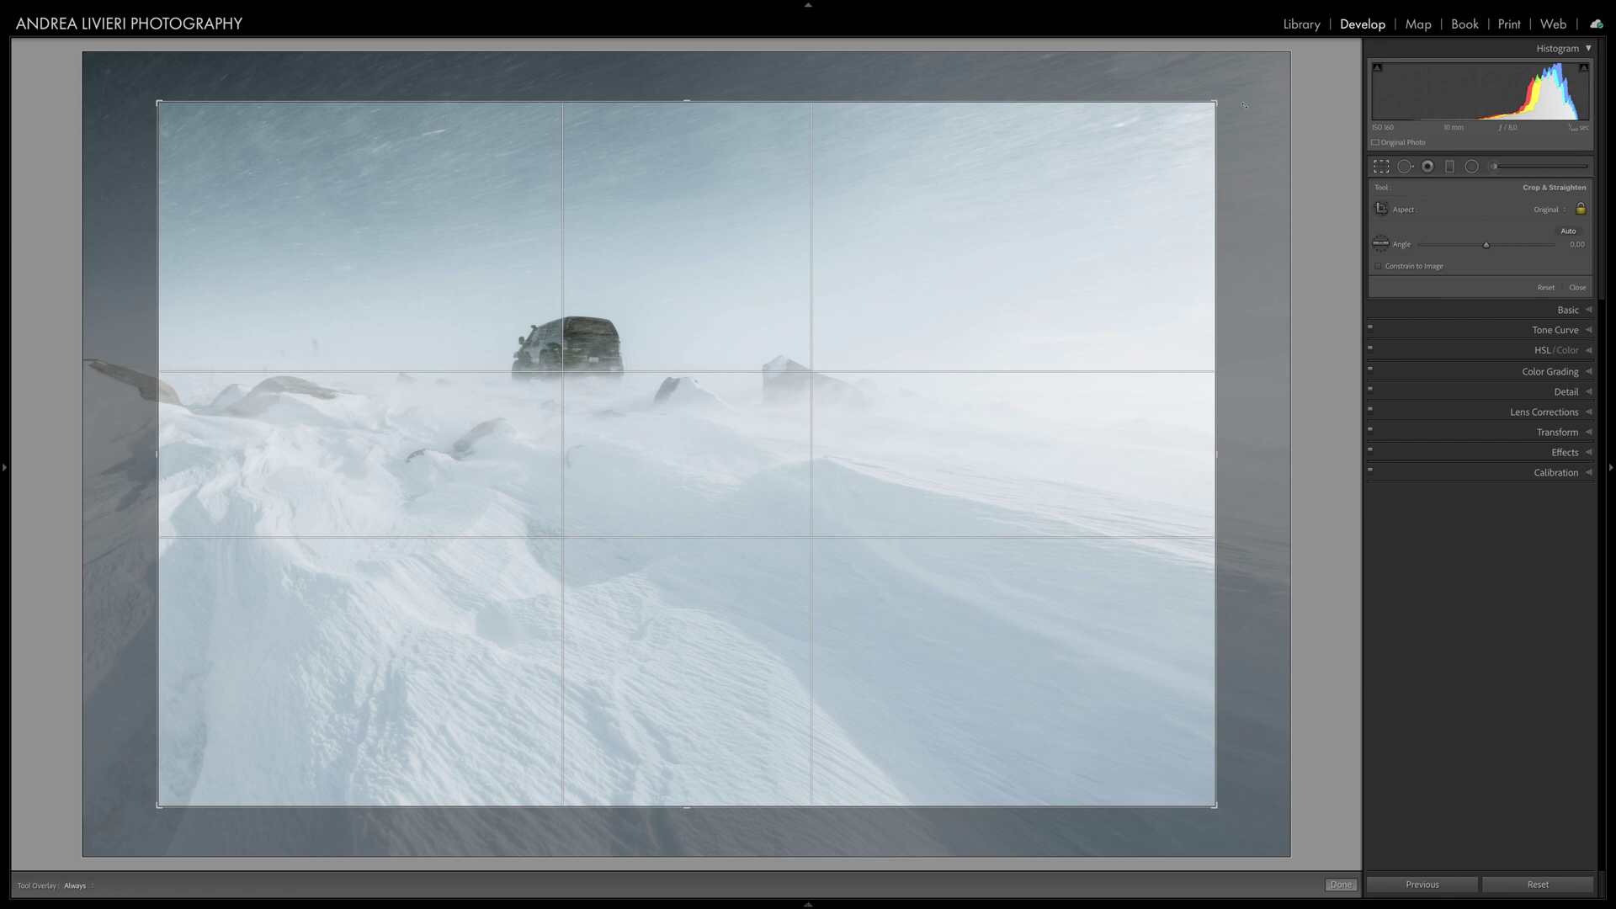
Step: Apply the crop to the snow vehicle photo
{"action": "key", "text": "Return"}
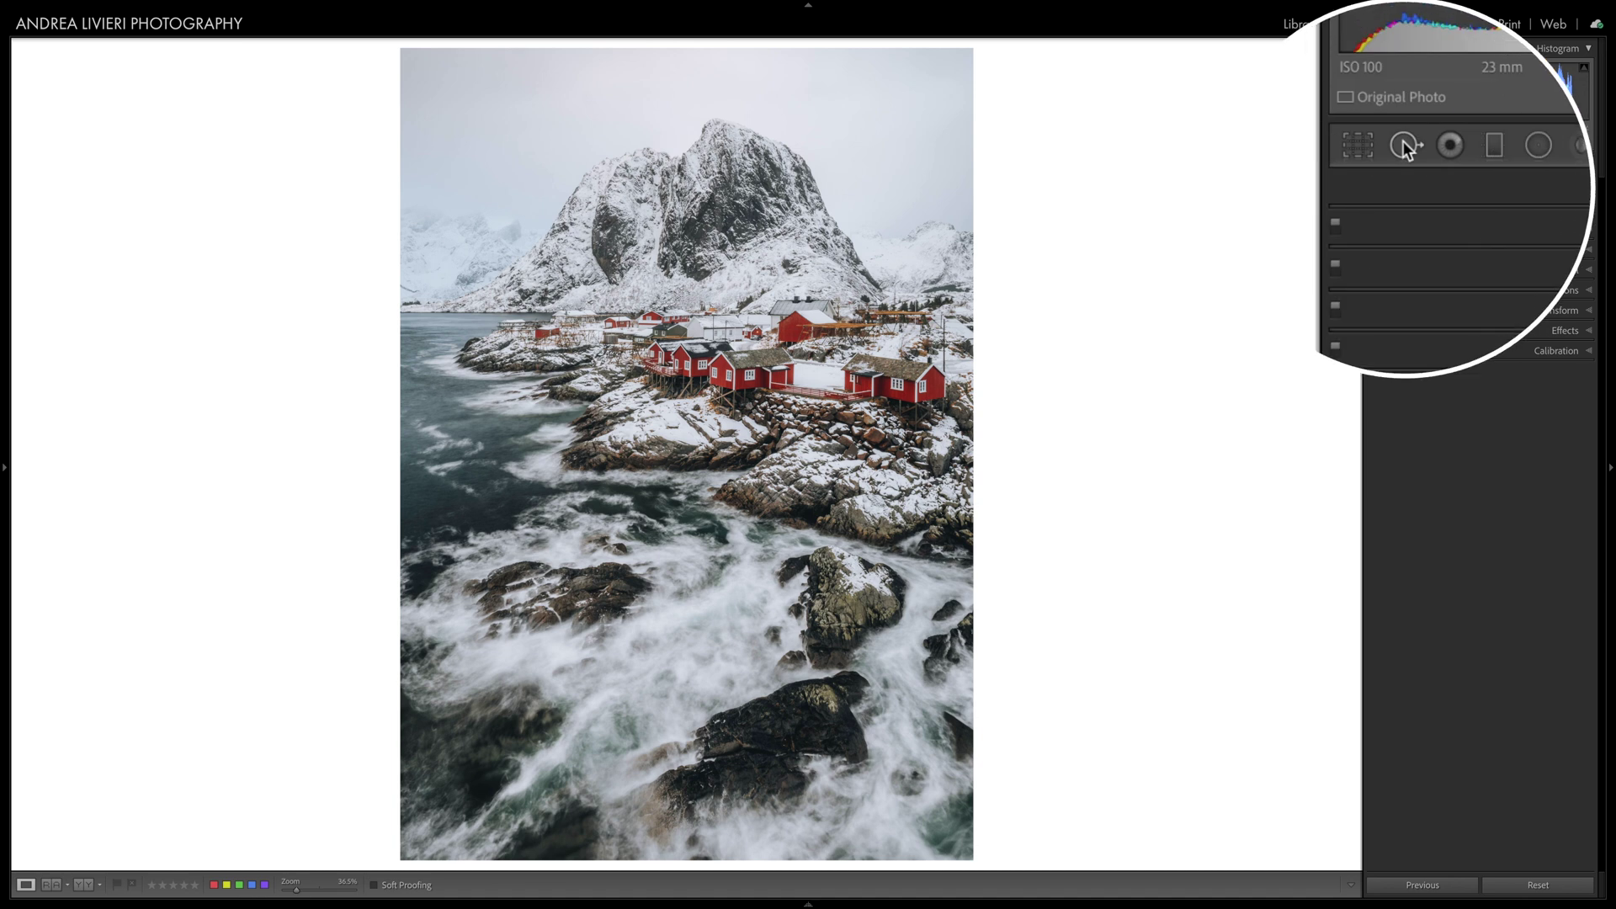
Step: Activate the Spot Removal tool, turn on Visualize Spots and adjust its threshold to reveal sensor dust
{"action": "left_click", "coordinate": [1404, 145]}
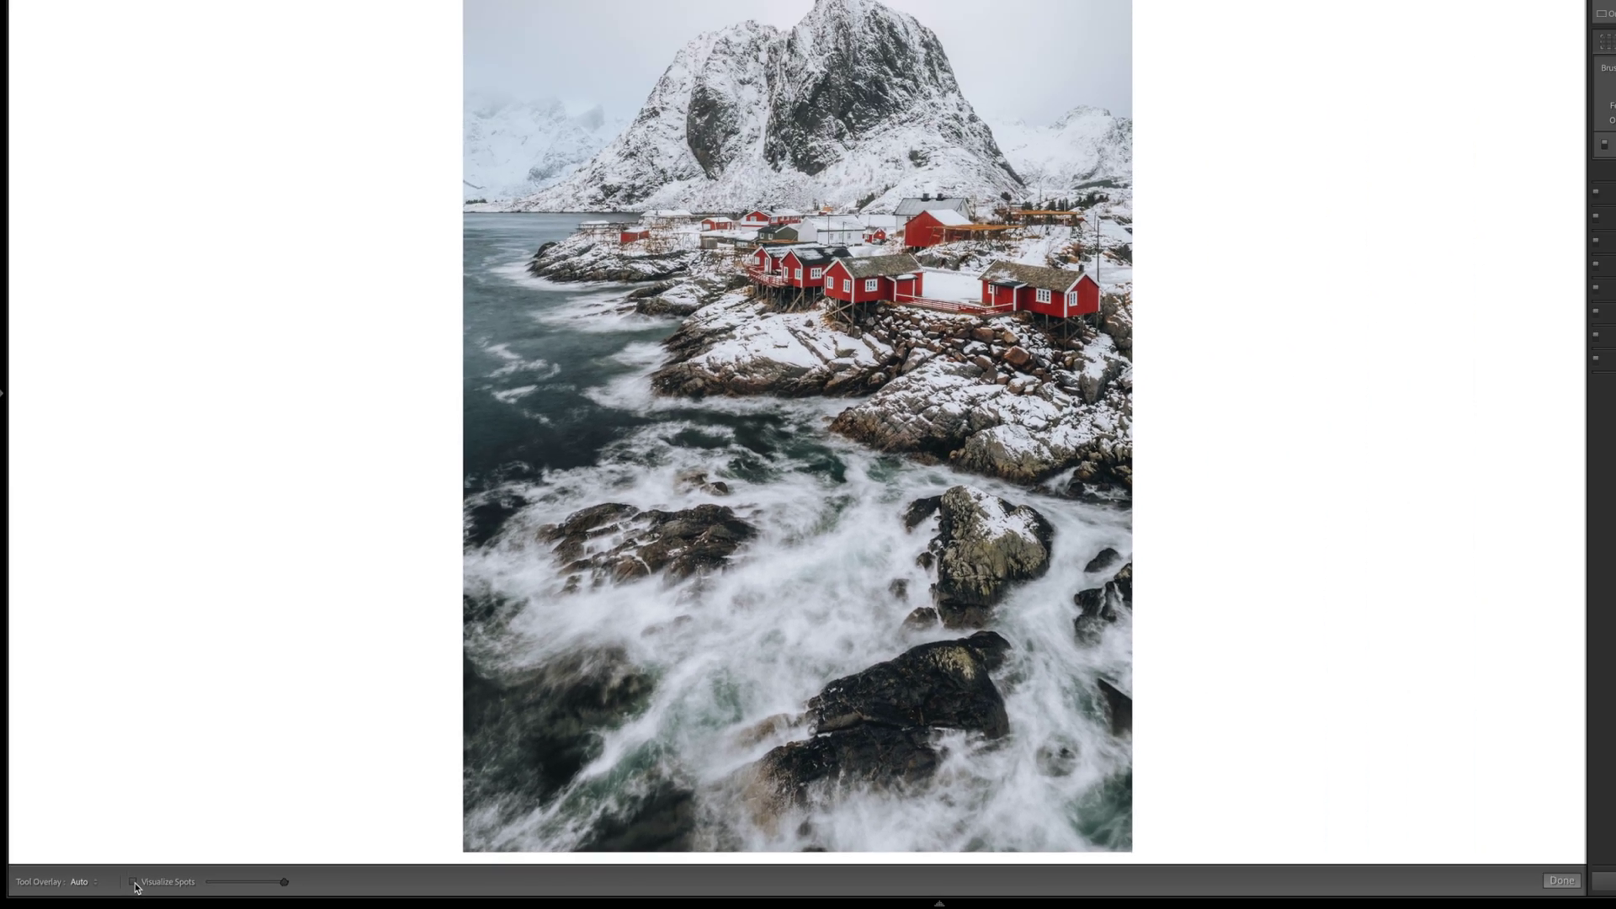
{"action": "left_click", "coordinate": [185, 867]}
{"action": "mouse_move", "coordinate": [310, 879]}
{"action": "left_mouse_down"}
{"action": "mouse_move", "coordinate": [264, 879]}
{"action": "mouse_move", "coordinate": [311, 880]}
{"action": "left_mouse_up"}
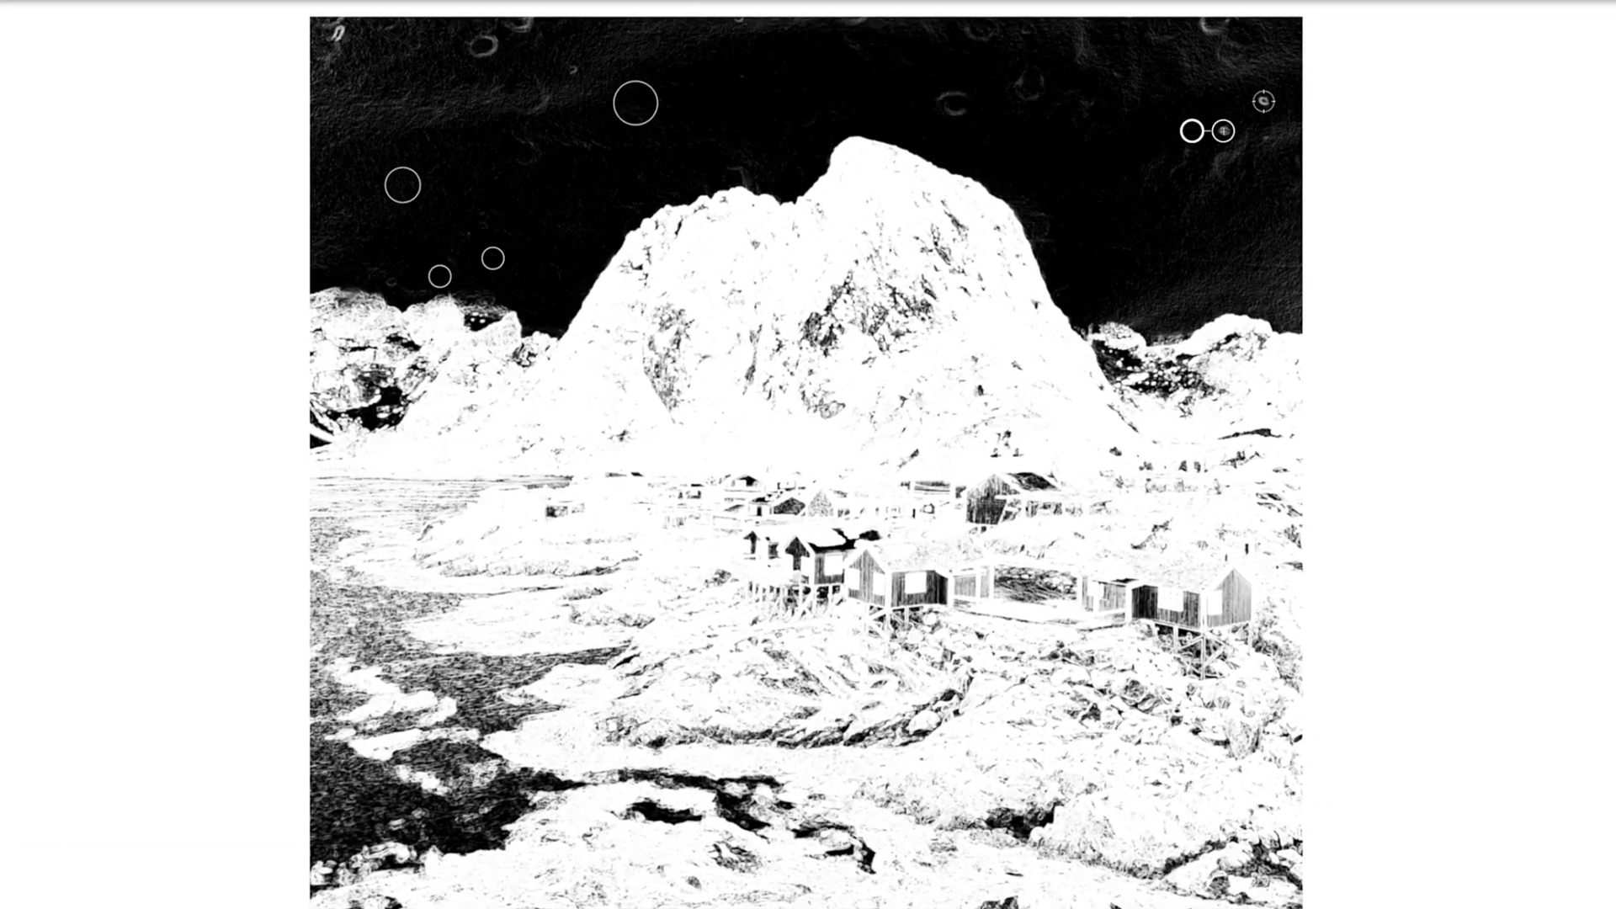
Step: Heal five more dust spots in the sky around the mountain and delete one healing spot
{"action": "left_click", "coordinate": [946, 101]}
{"action": "left_click", "coordinate": [482, 42]}
{"action": "left_click", "coordinate": [1206, 28]}
{"action": "left_click", "coordinate": [573, 67]}
{"action": "left_click", "coordinate": [1025, 87]}
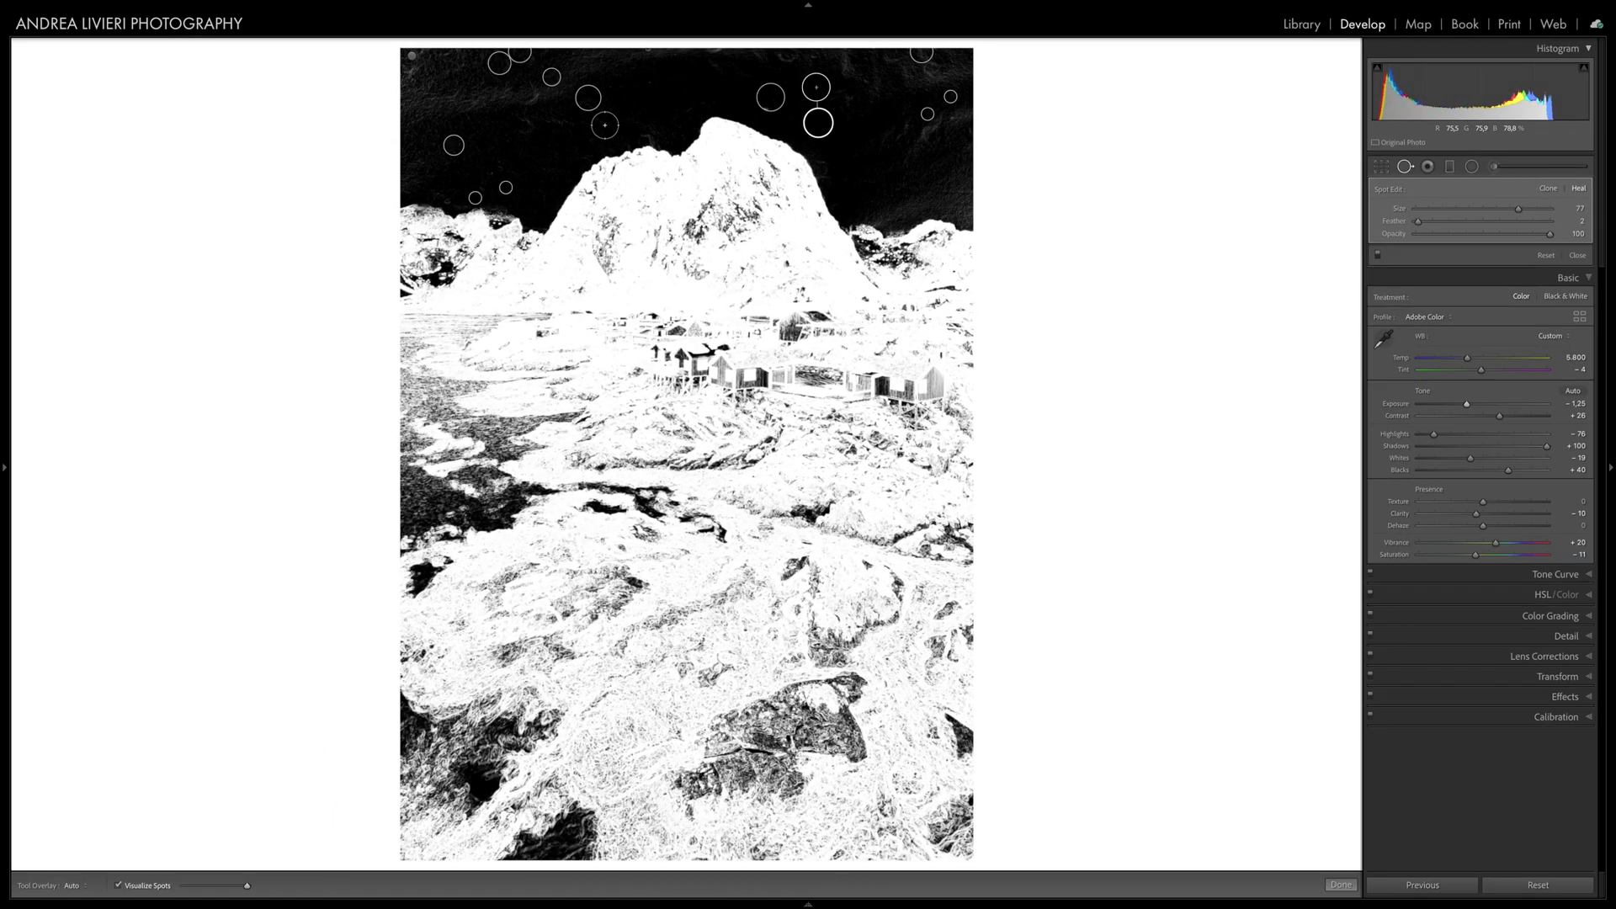
{"action": "key", "text": "alt"}
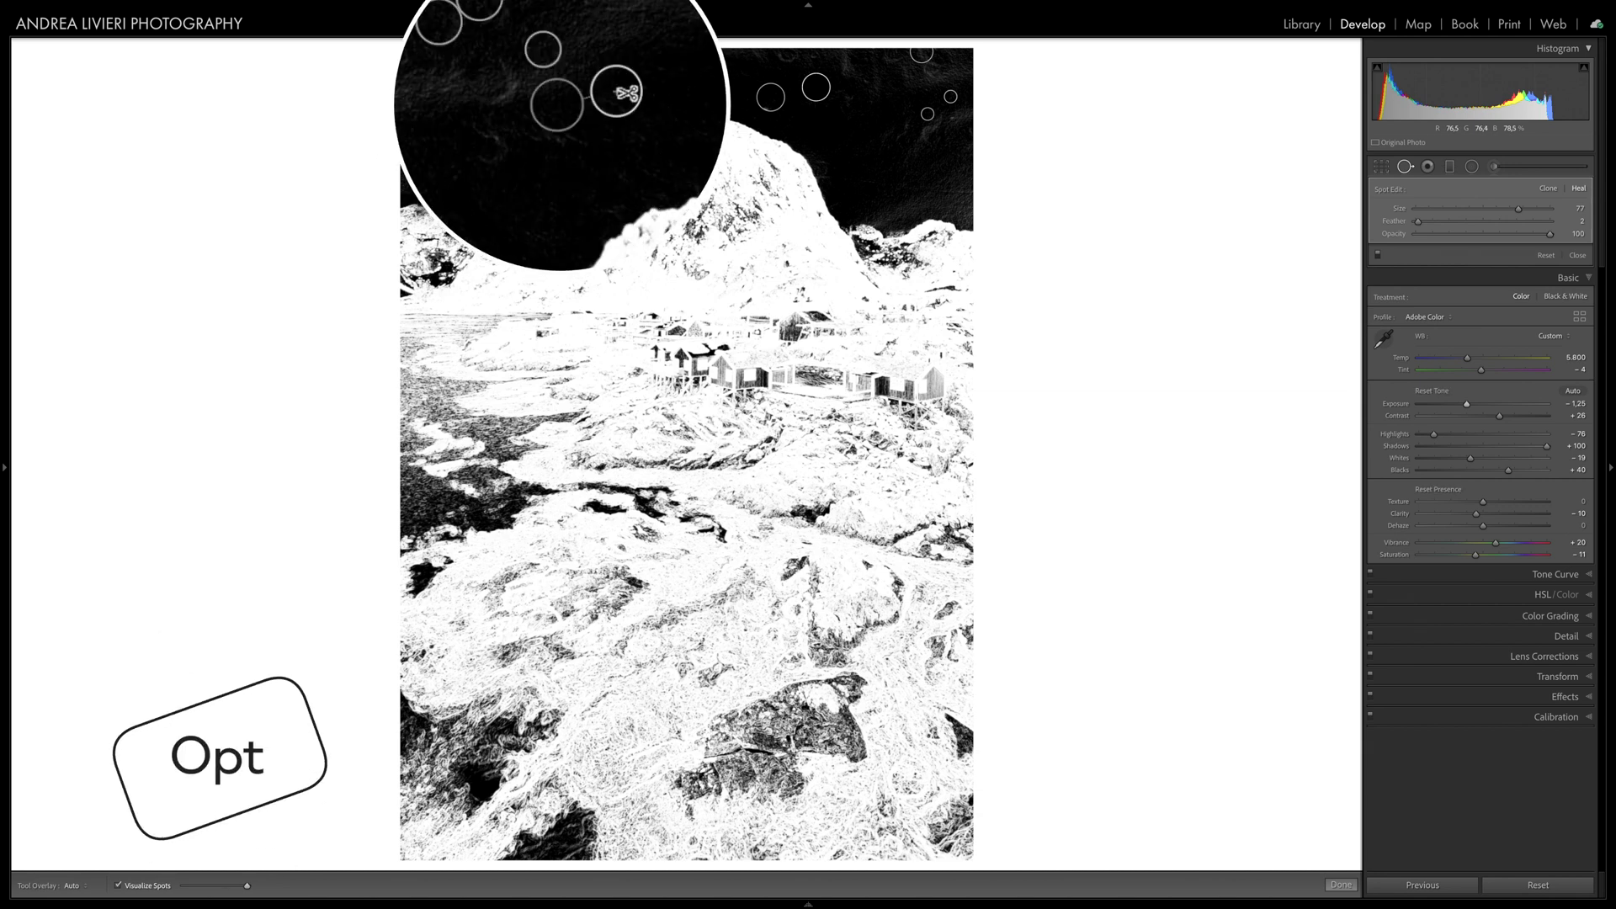
{"action": "left_click", "coordinate": [626, 92], "text": "alt"}
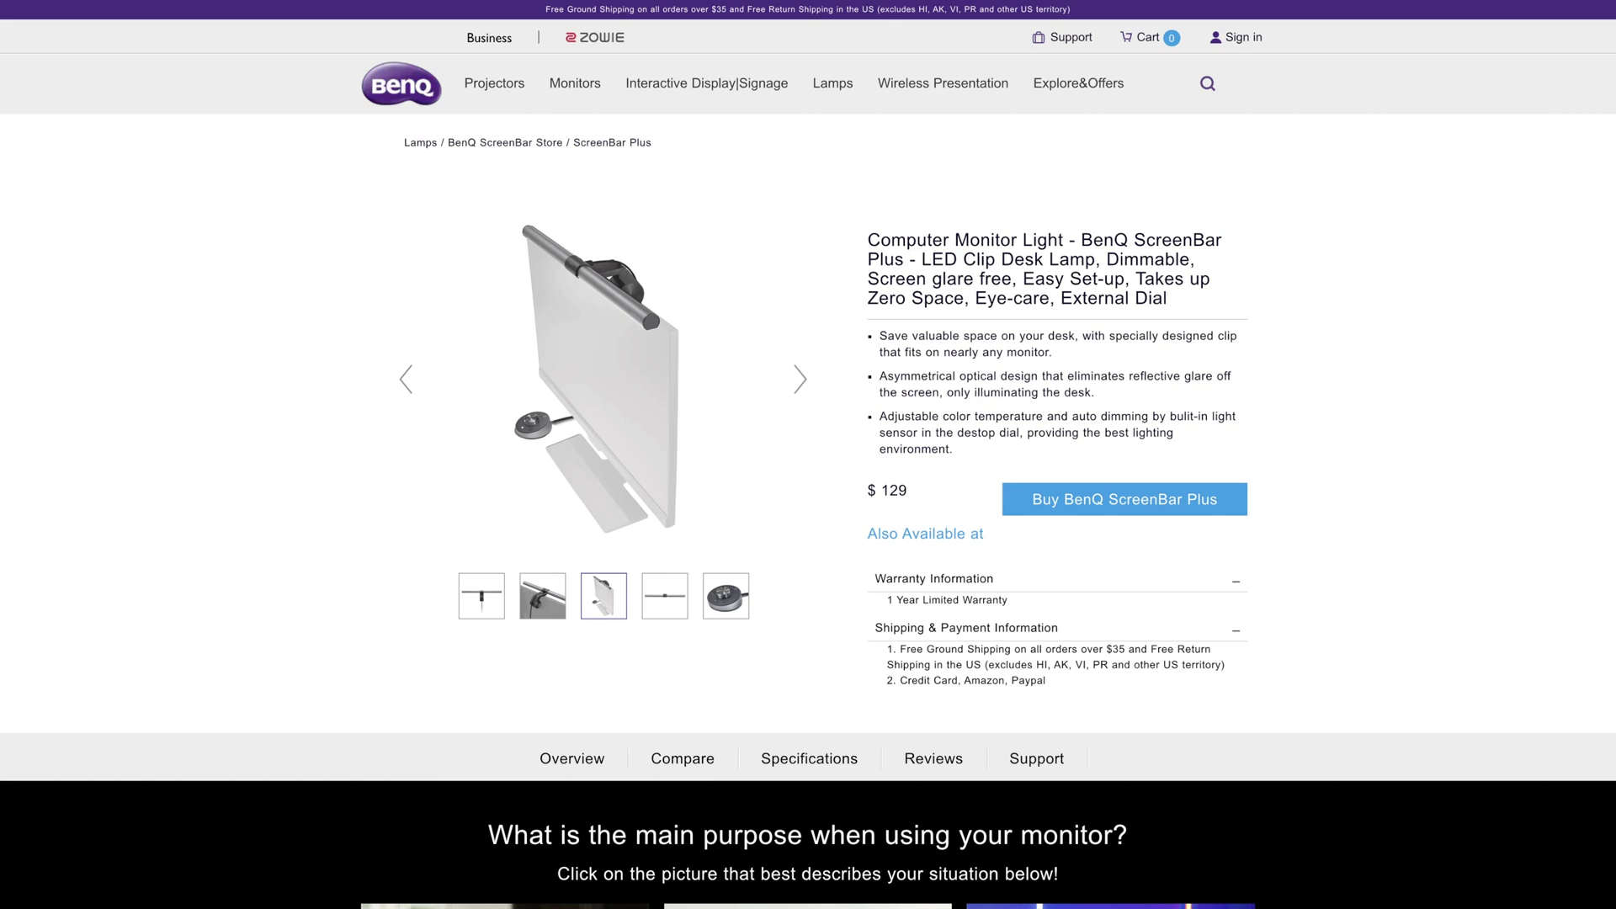
Step: Switch to the web browser and look through the BenQ ScreenBar Plus product page
{"action": "scroll", "coordinate": [808, 454], "scroll_direction": "down", "scroll_amount": 10}
{"action": "scroll", "coordinate": [808, 455], "scroll_direction": "down", "scroll_amount": 20}
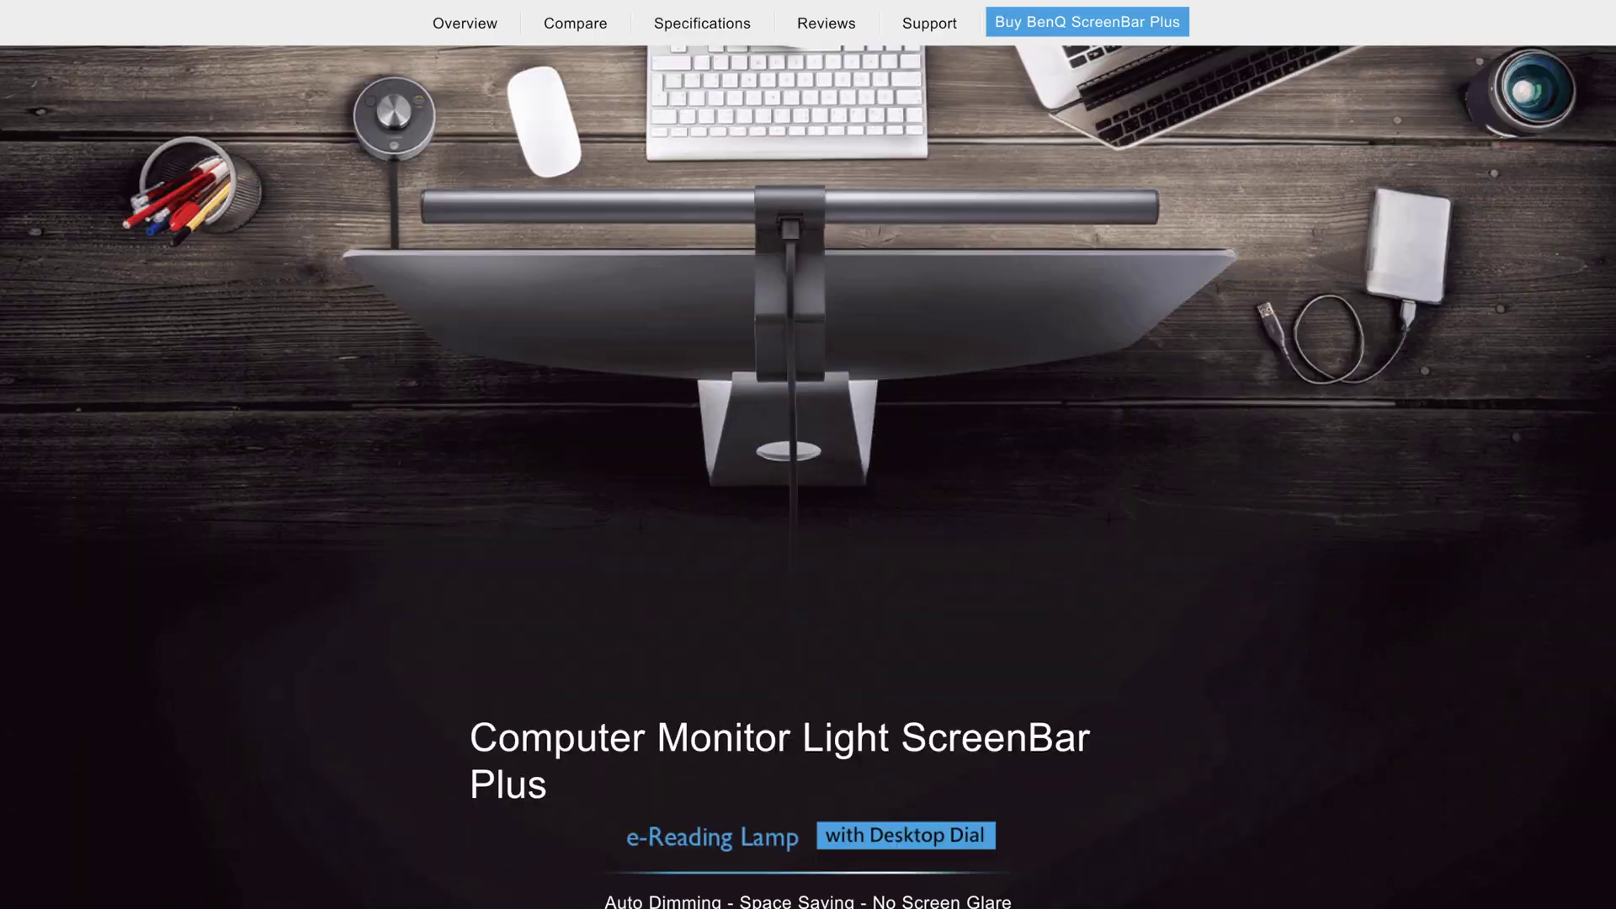
{"action": "scroll", "coordinate": [808, 455], "scroll_direction": "down", "scroll_amount": 20}
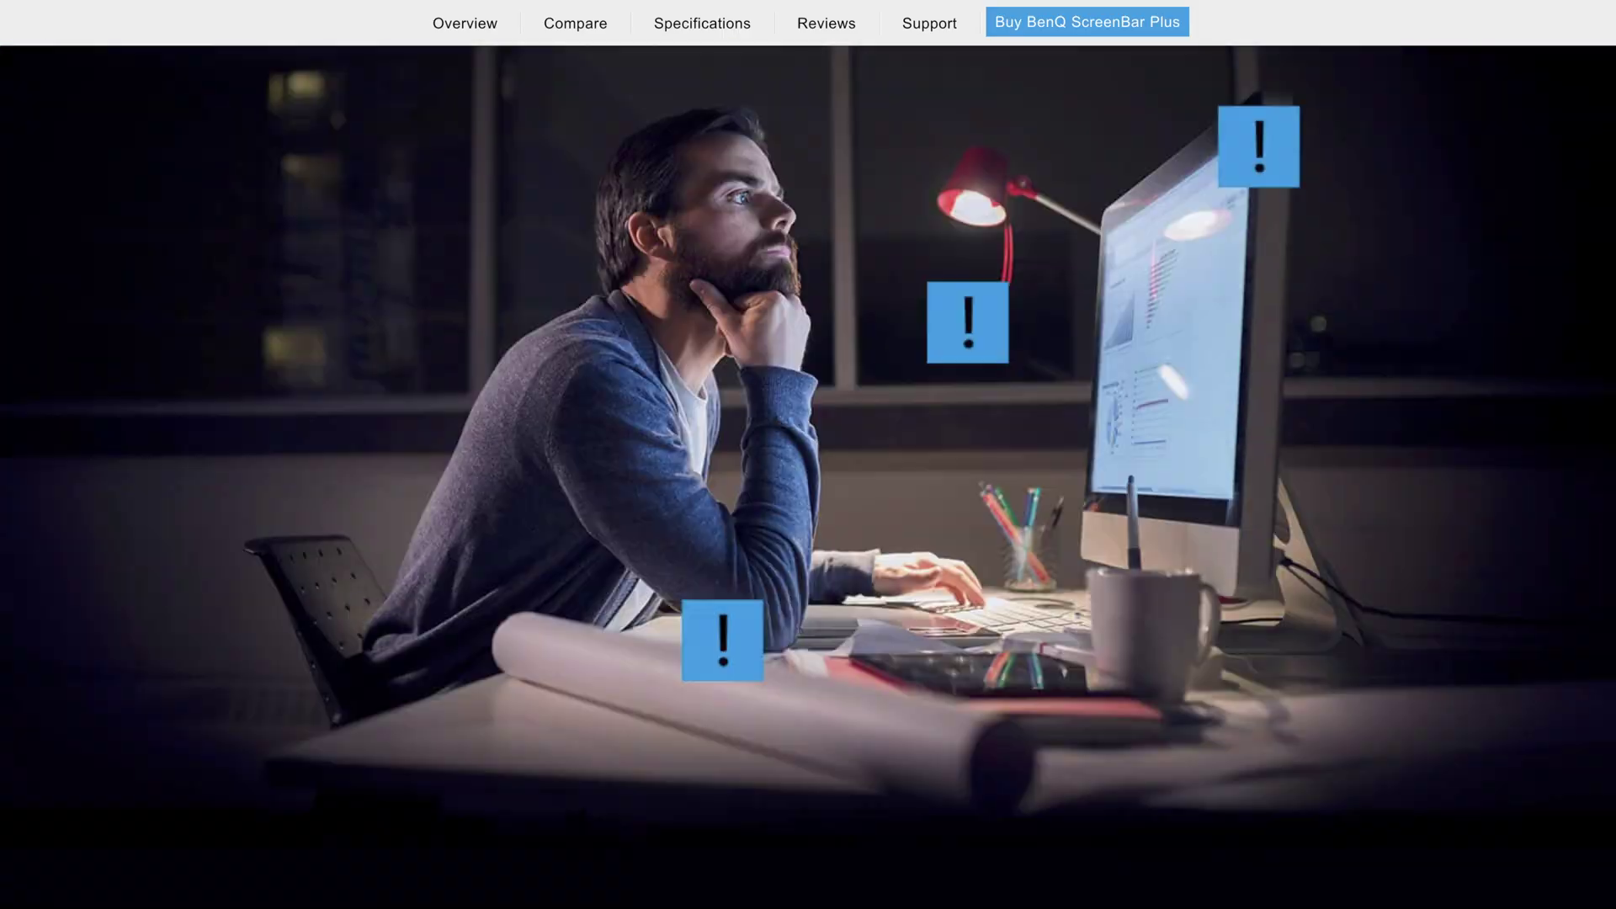
{"action": "scroll", "coordinate": [808, 455], "scroll_direction": "down", "scroll_amount": 15}
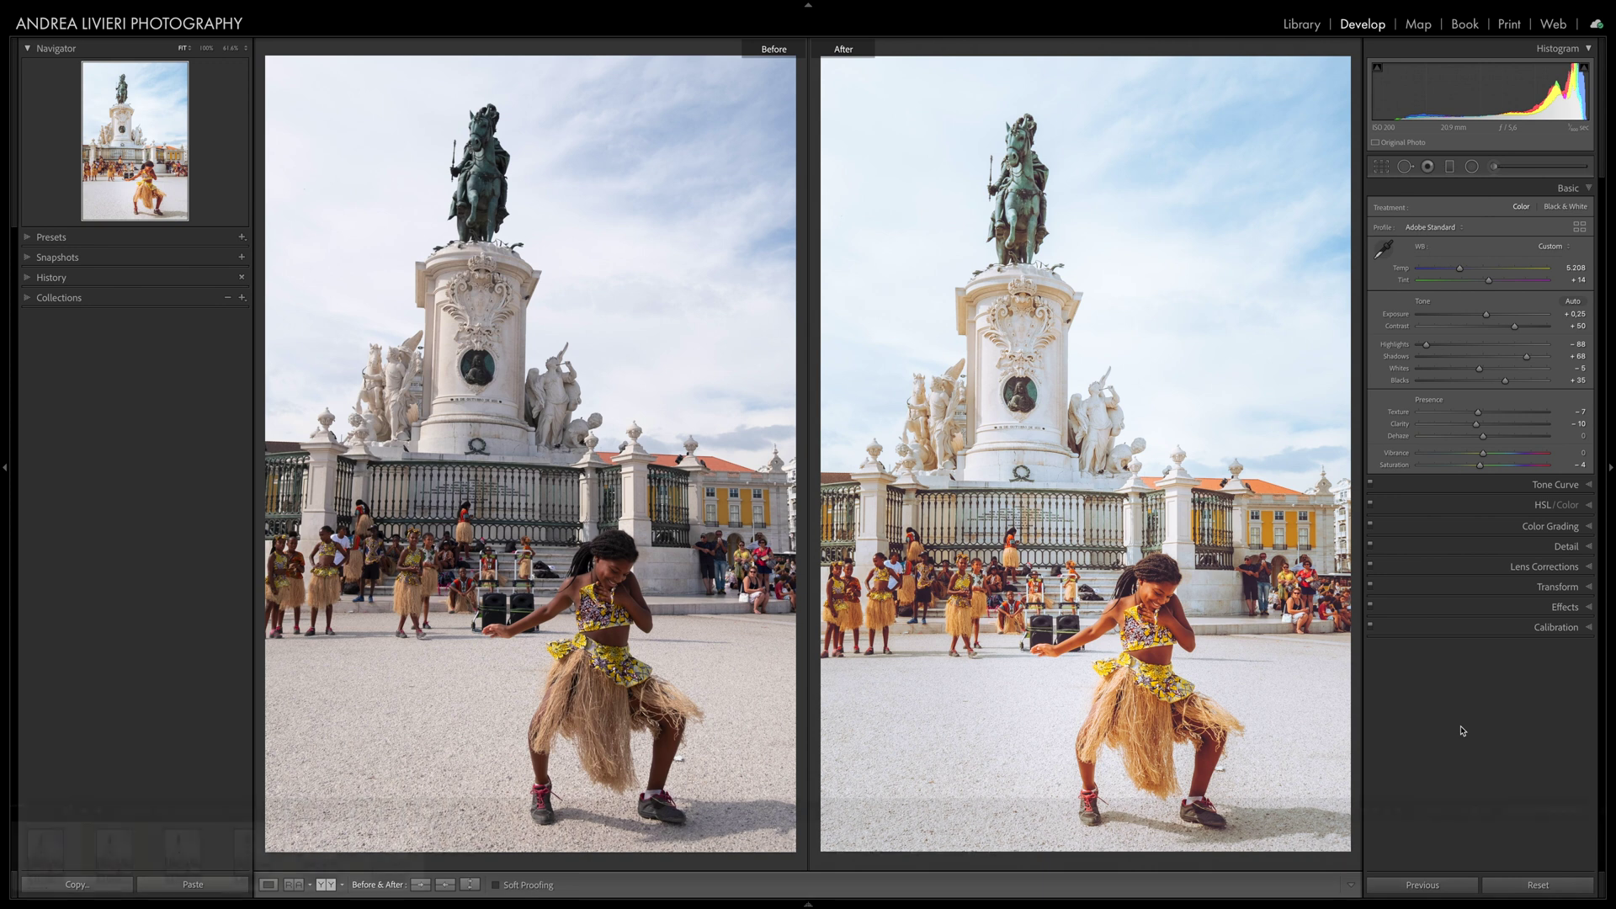
Step: Show the filmstrip and create a virtual copy of the first statue photo
{"action": "key", "text": "F6"}
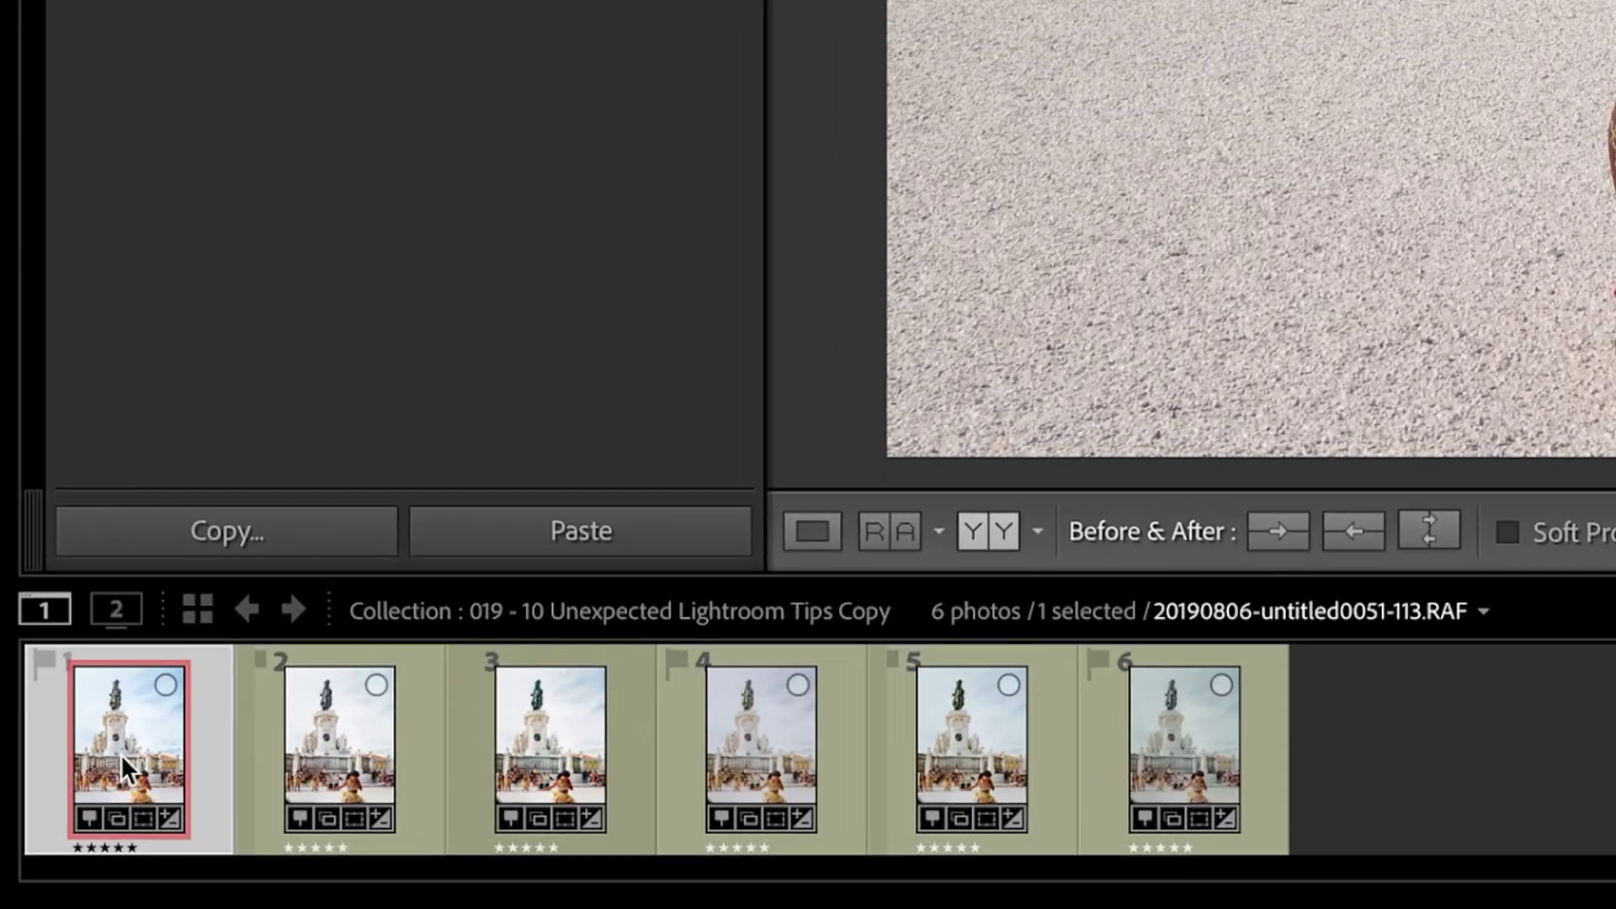
{"action": "right_click", "coordinate": [119, 754]}
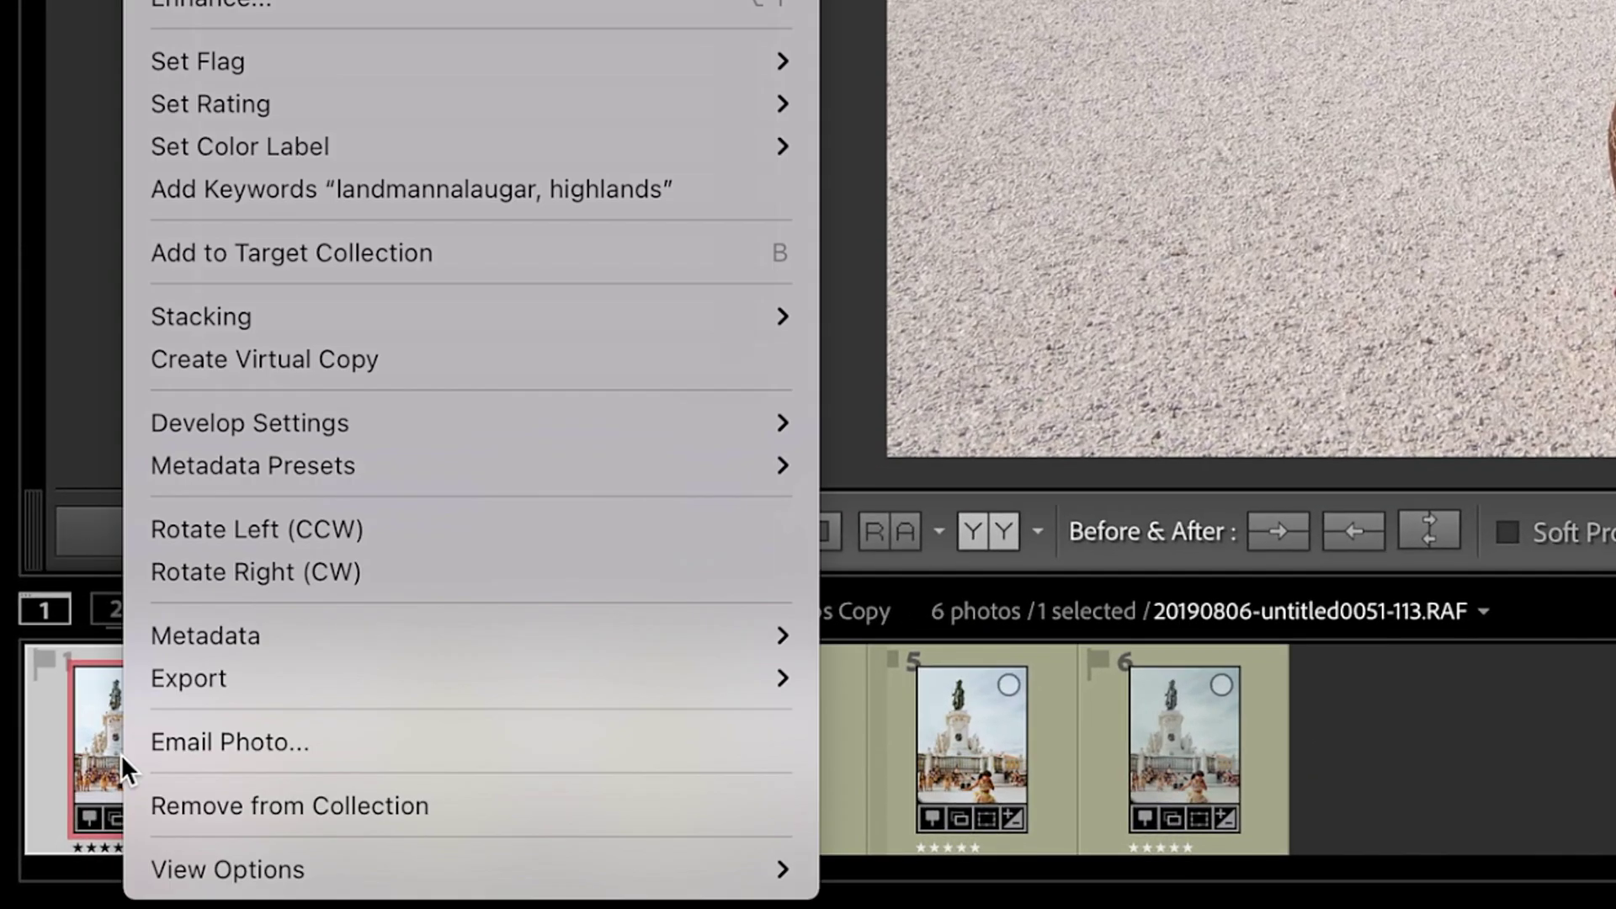
{"action": "left_click", "coordinate": [351, 362]}
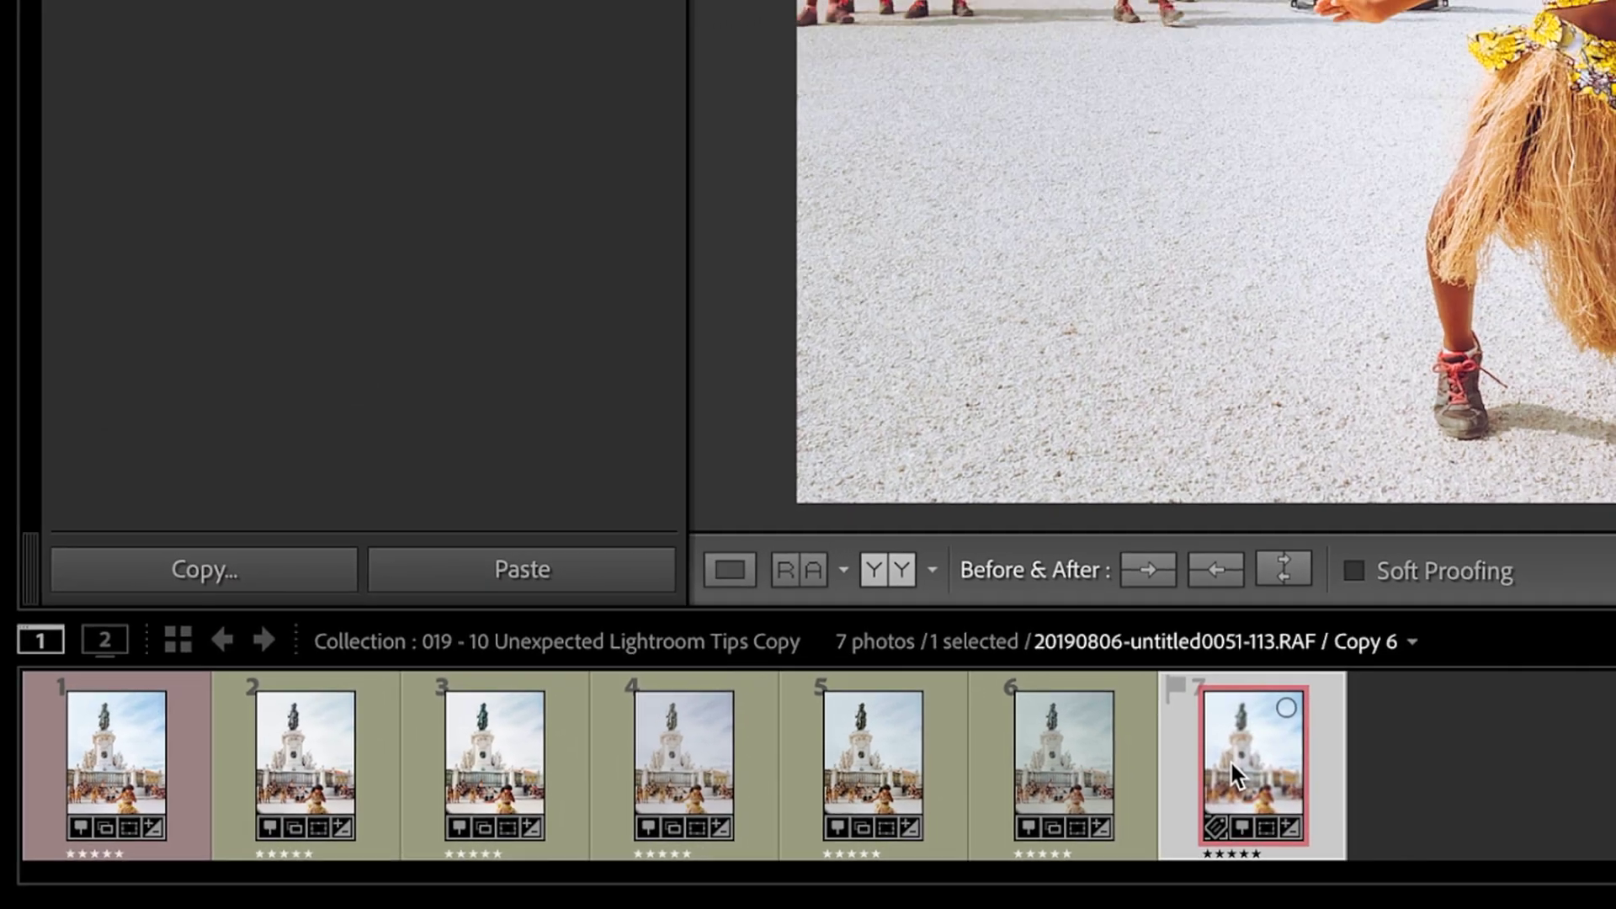
Step: Select the first six statue photos and compare them in Survey view
{"action": "left_click", "coordinate": [116, 758]}
{"action": "left_click", "coordinate": [1063, 762], "text": "shift"}
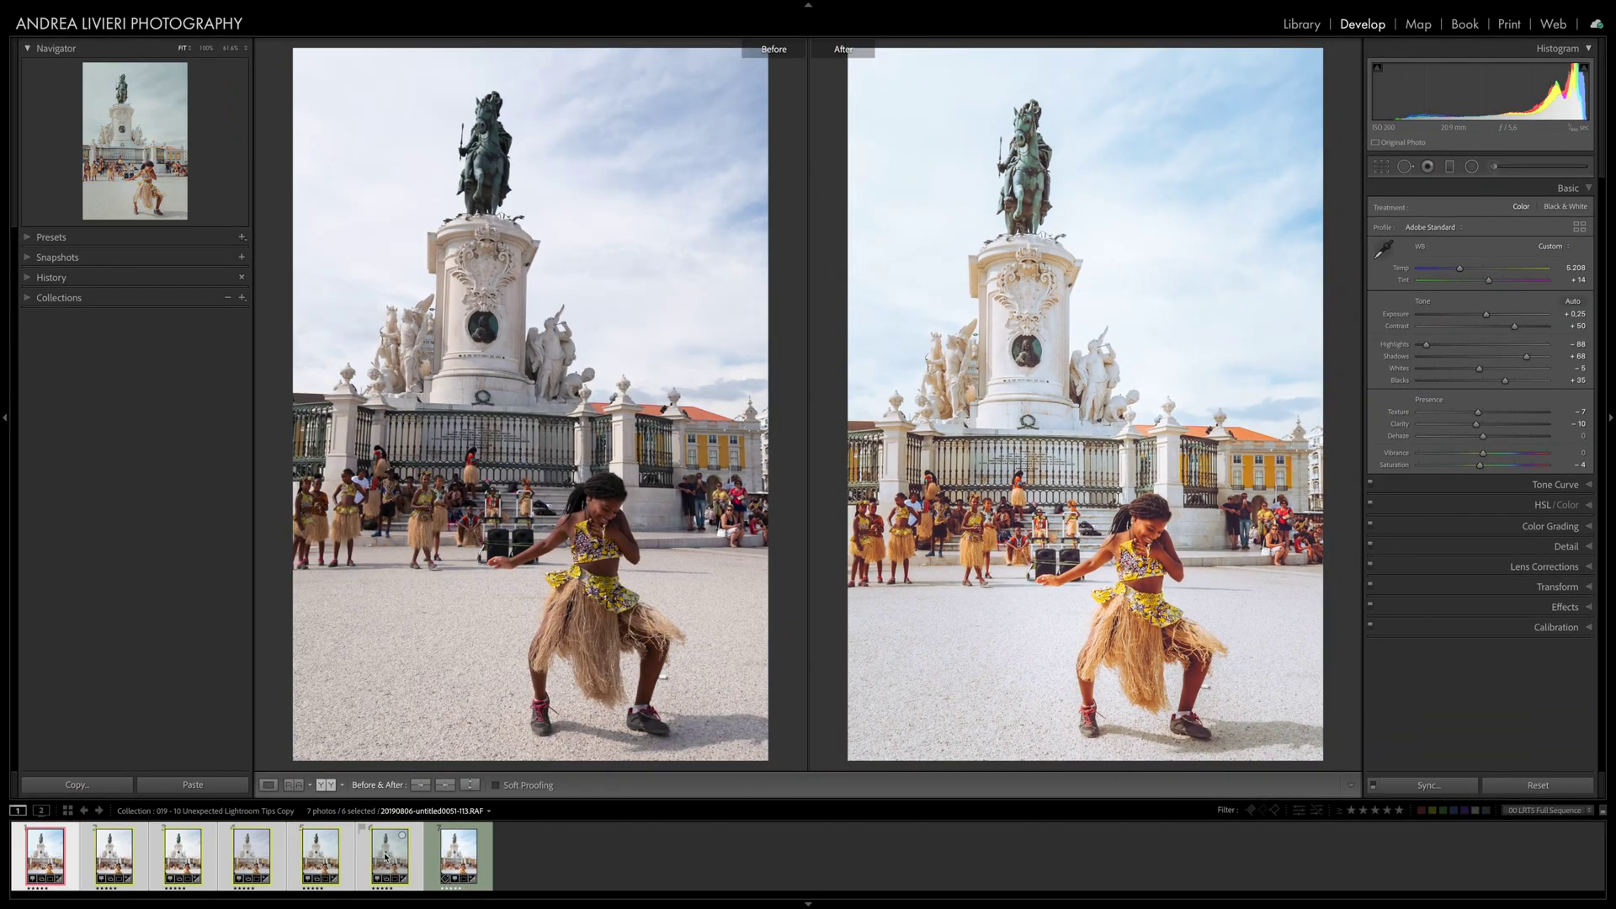
{"action": "key", "text": "n"}
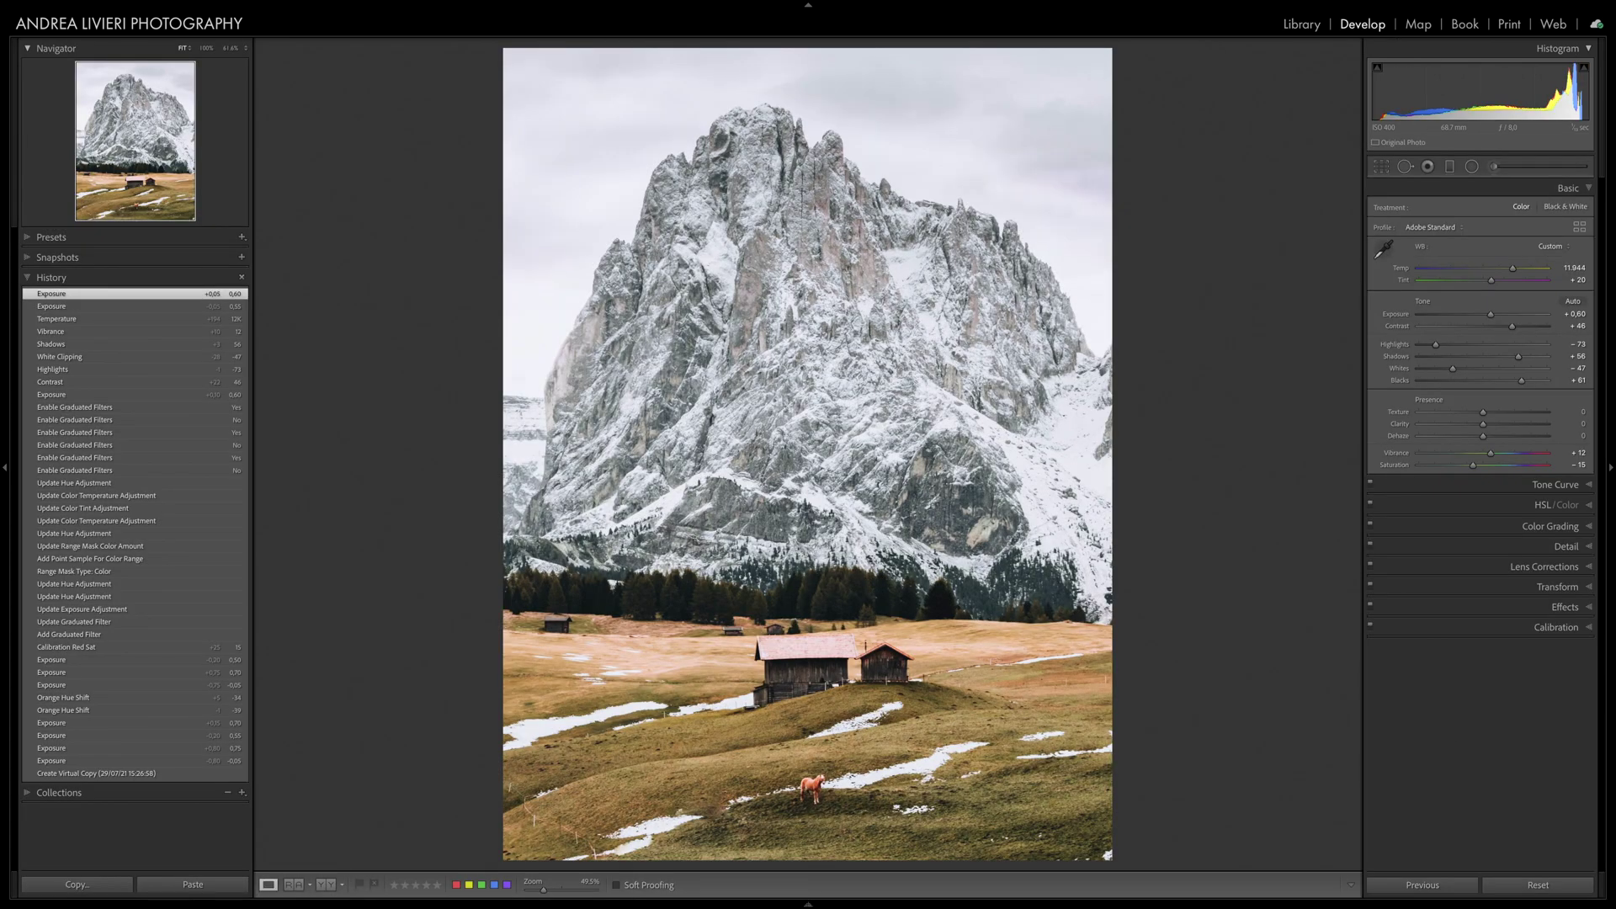
Step: Turn the orange meadow green with HSL and Calibration, including yellow hue +24, yellow luminance +21, green primary hue +51 and saturation +81
{"action": "left_click", "coordinate": [1540, 505]}
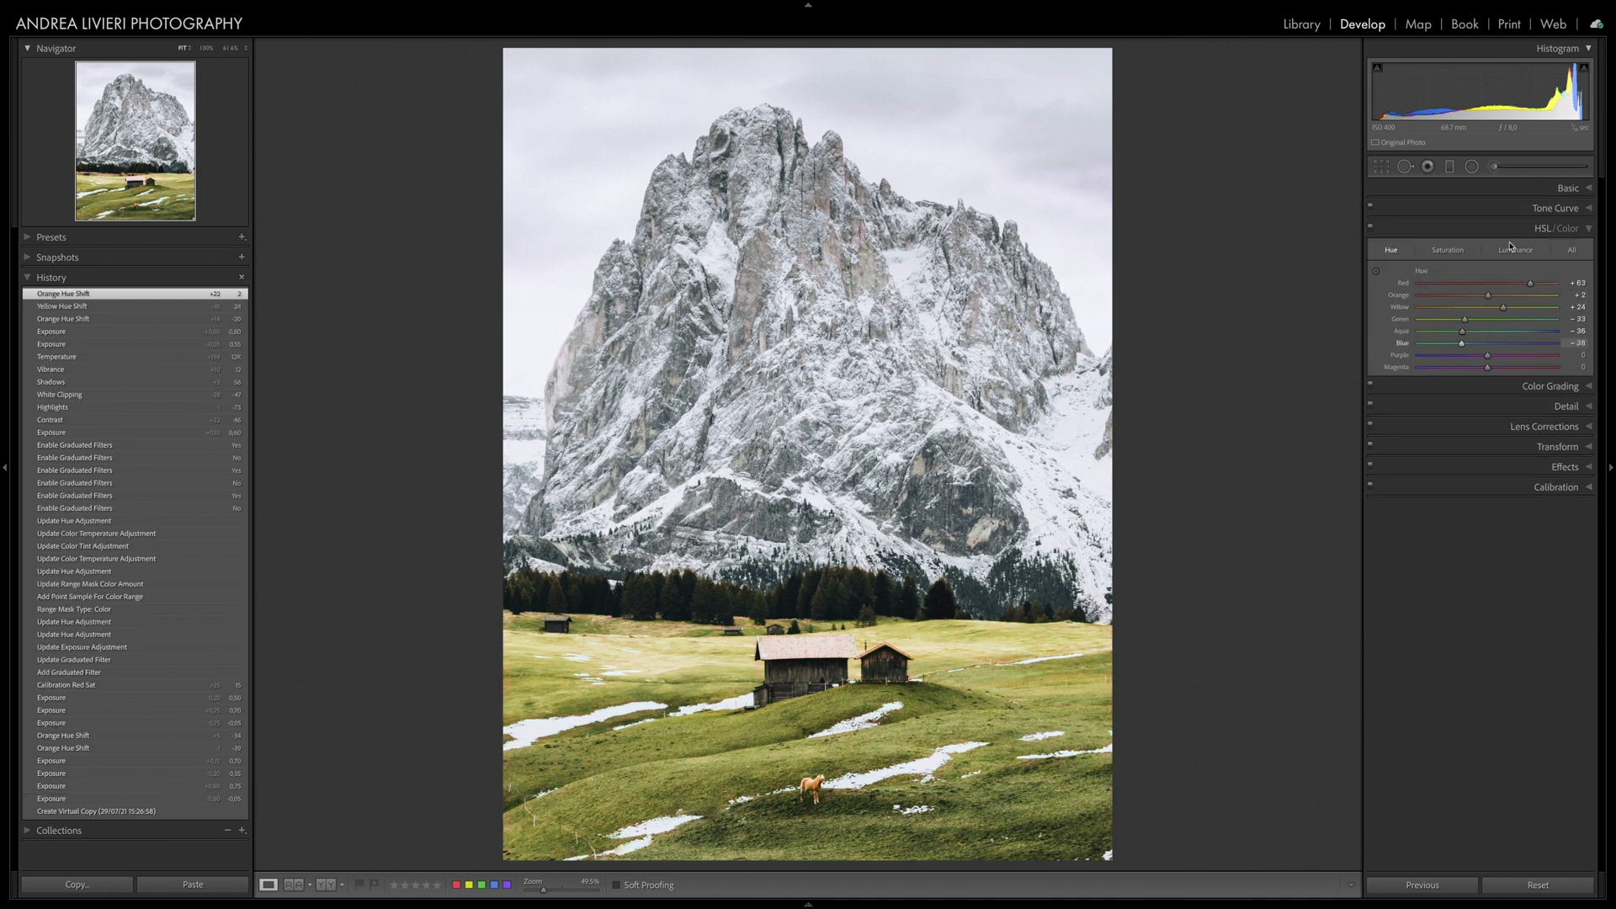
{"action": "left_click_drag", "start_coordinate": [1466, 320], "coordinate": [1501, 308]}
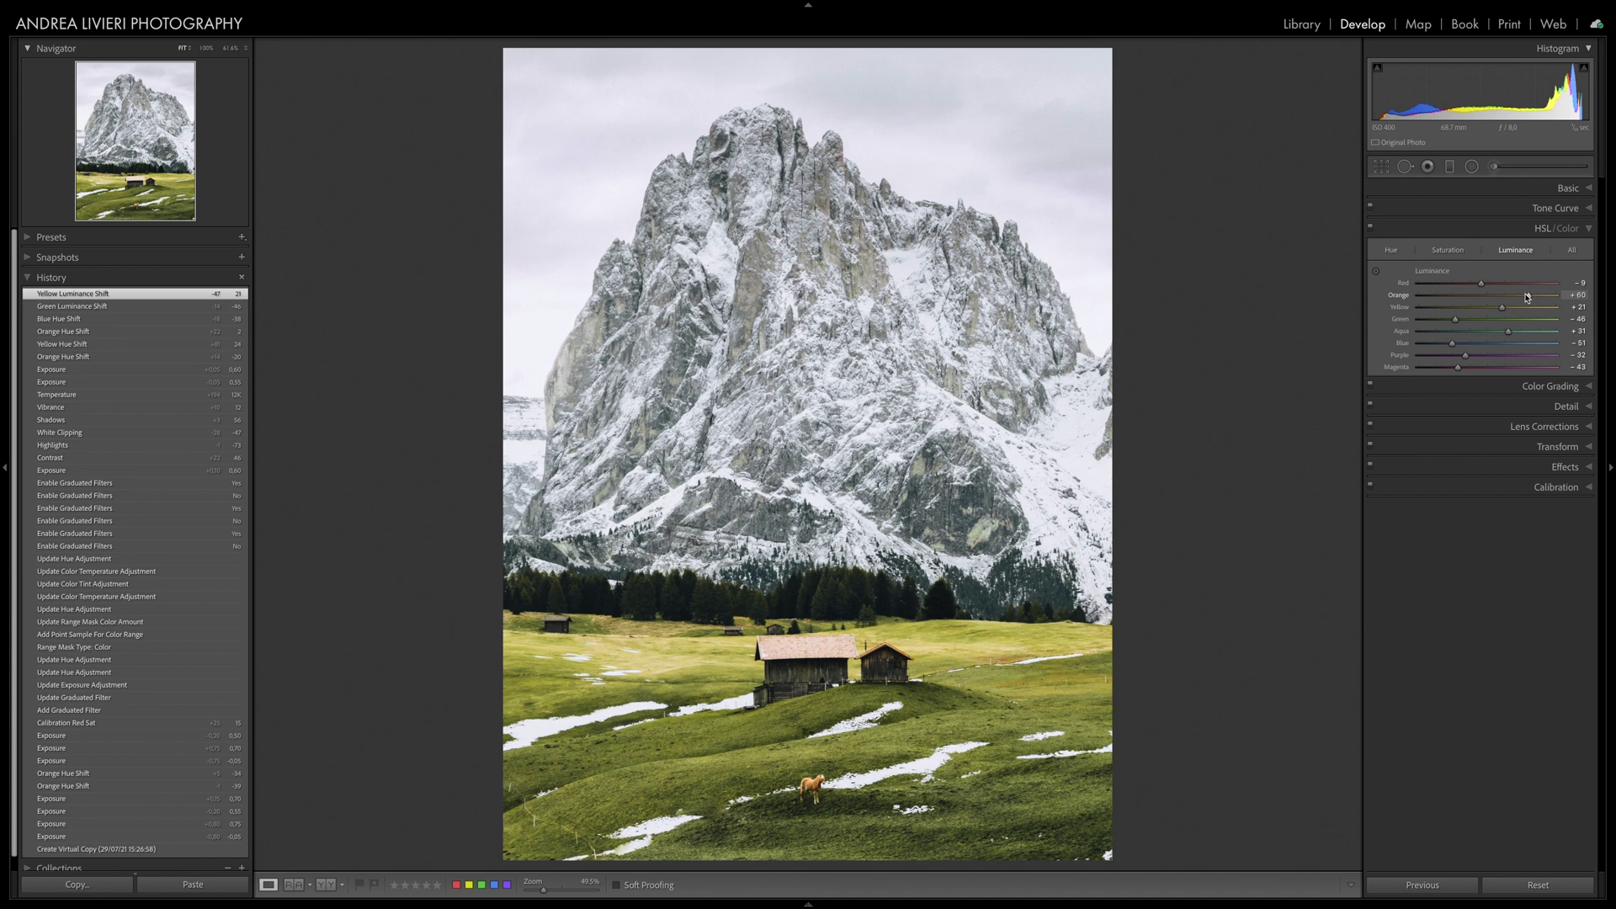
{"action": "left_click", "coordinate": [1555, 487]}
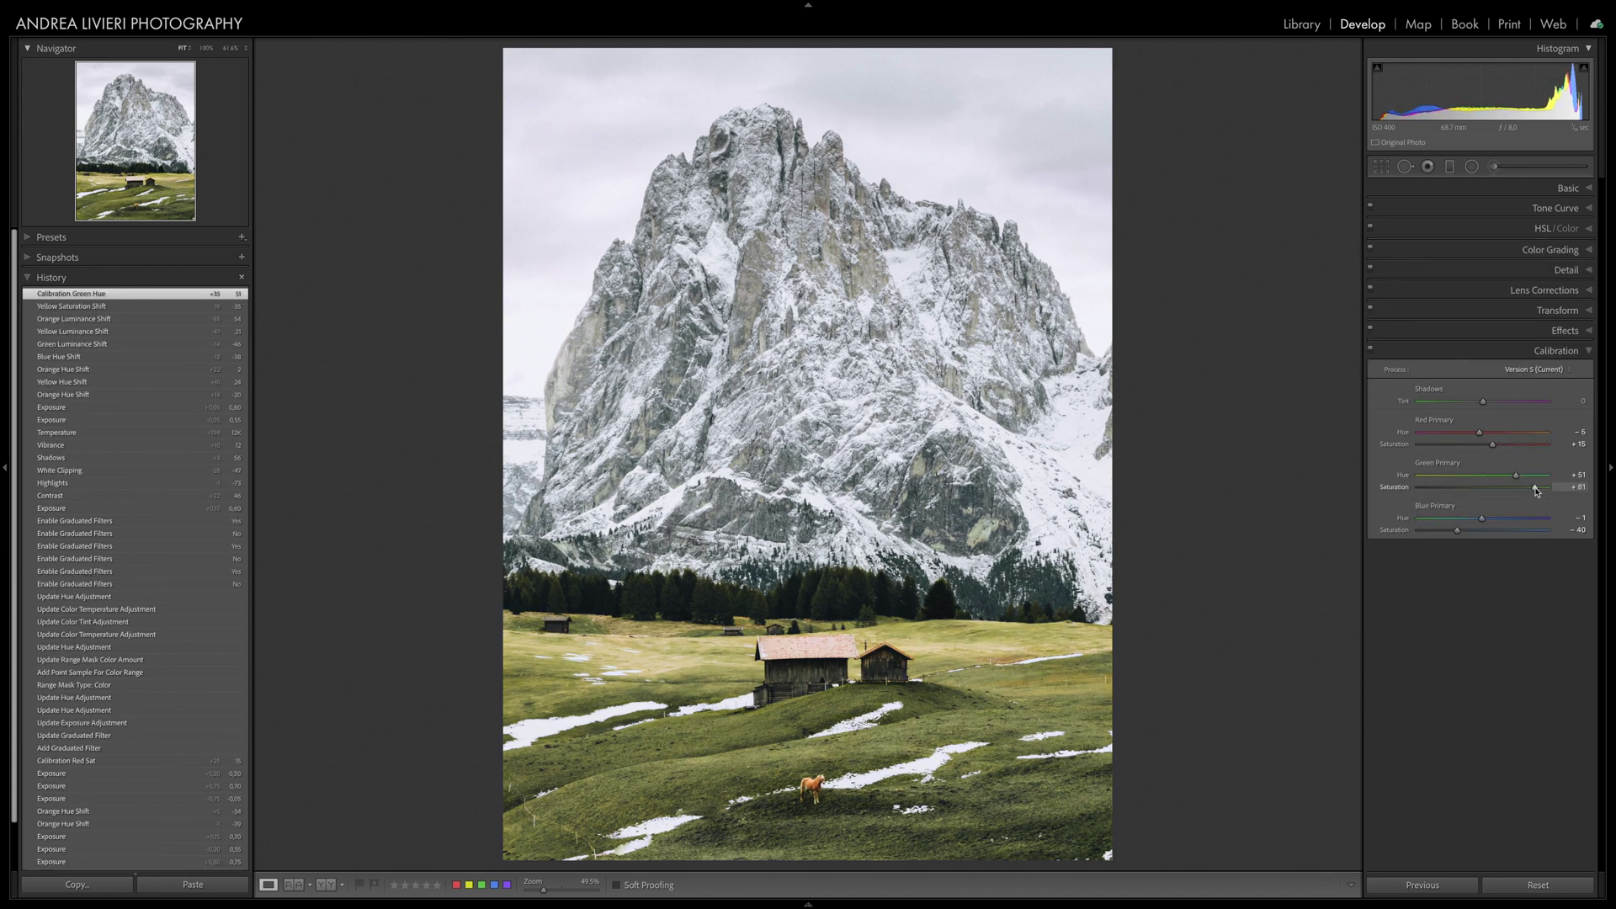
Step: Save the green version of the mountain photo as a snapshot named Variation Green and select that snapshot
{"action": "left_click", "coordinate": [1565, 189]}
{"action": "left_click", "coordinate": [241, 258]}
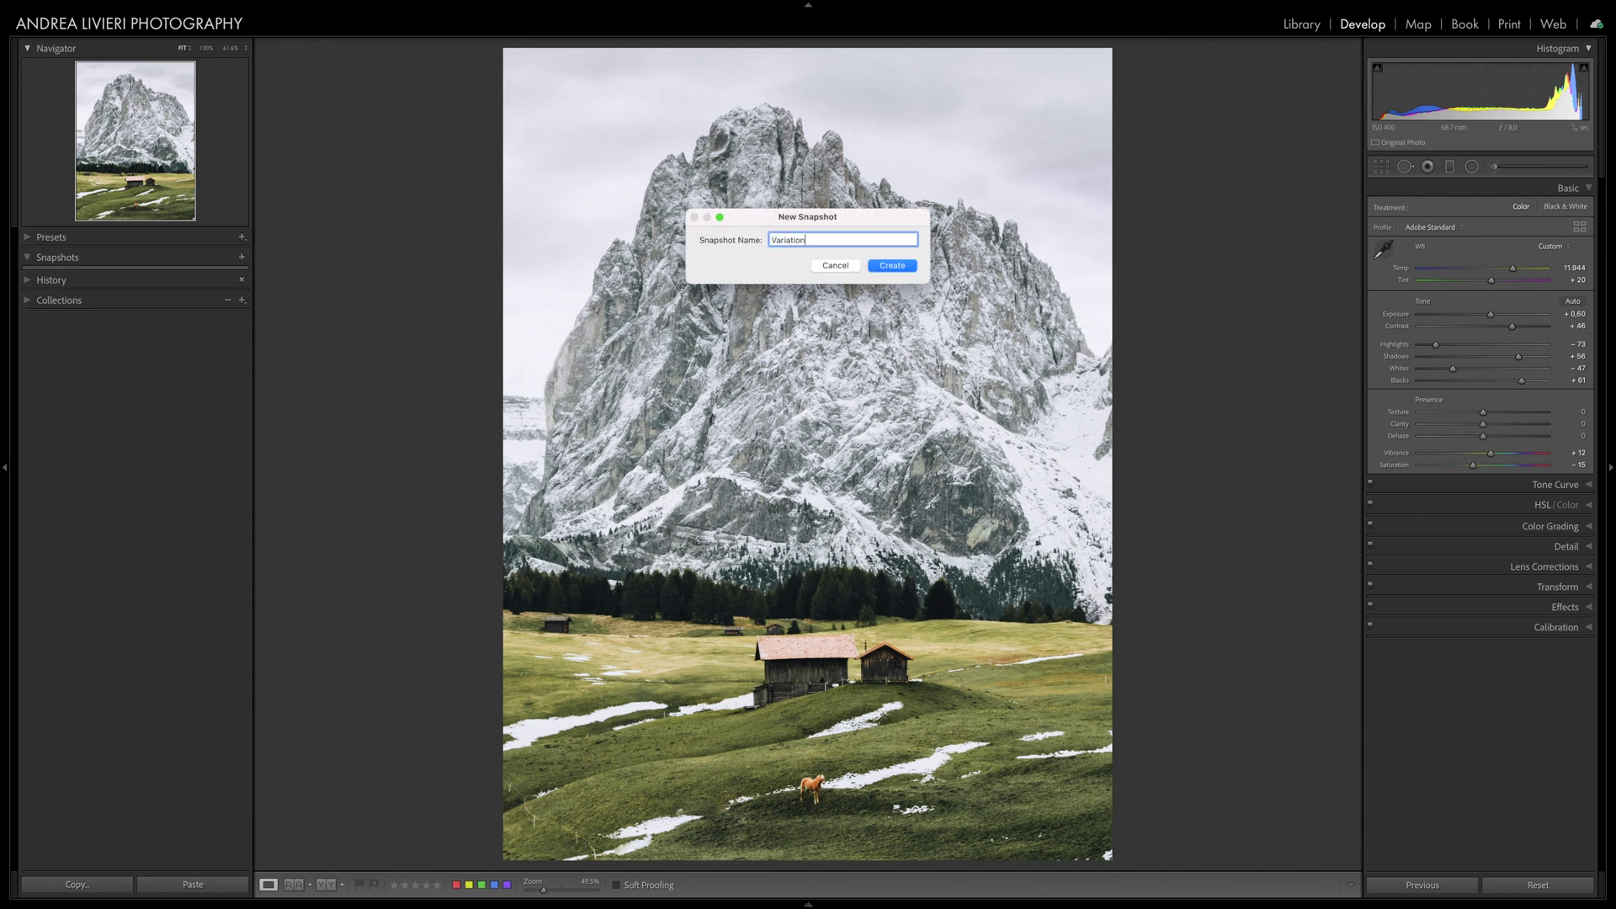
{"action": "left_click", "coordinate": [91, 274]}
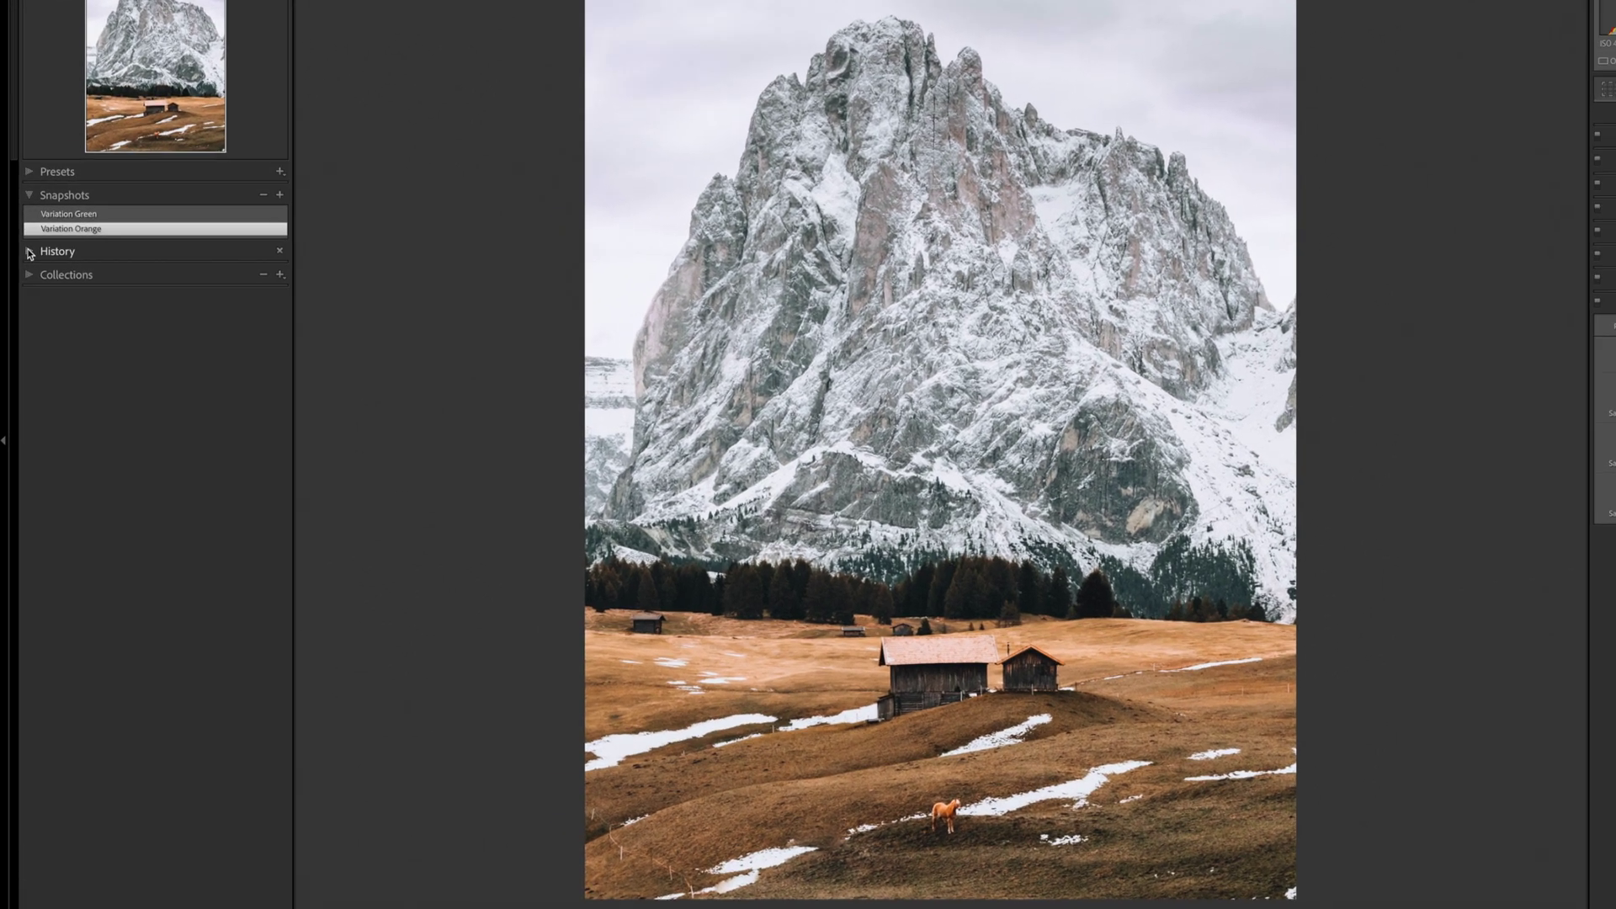
Step: Browse the mountain photo's History of edits and open the options for an earlier edit step
{"action": "left_click", "coordinate": [50, 317]}
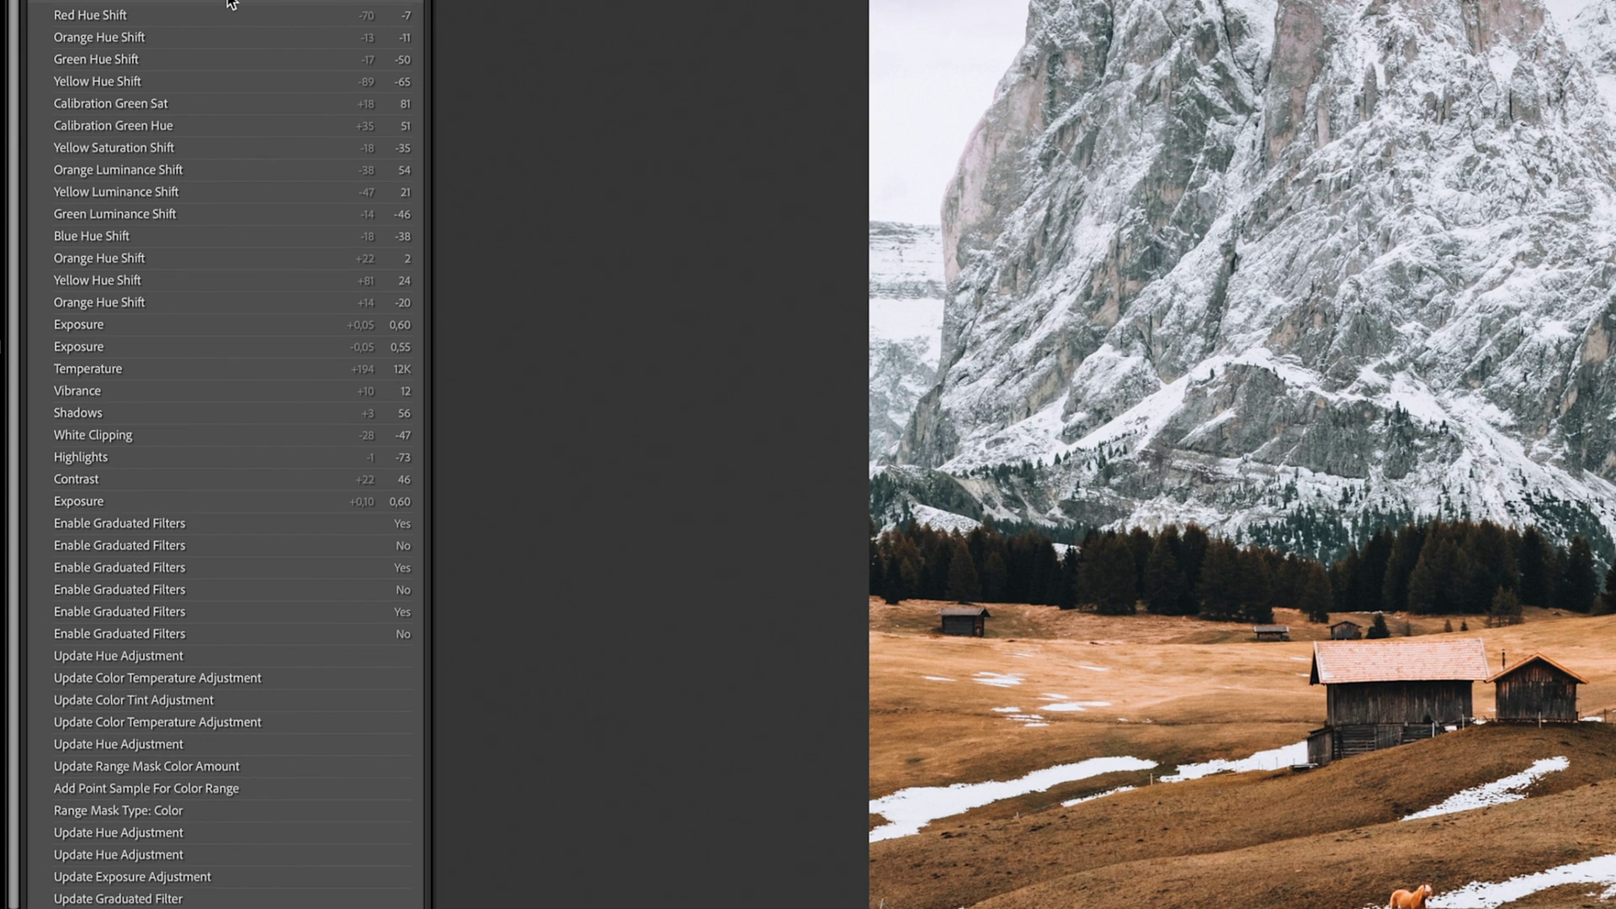
{"action": "scroll", "coordinate": [212, 388], "scroll_direction": "down", "scroll_amount": 5}
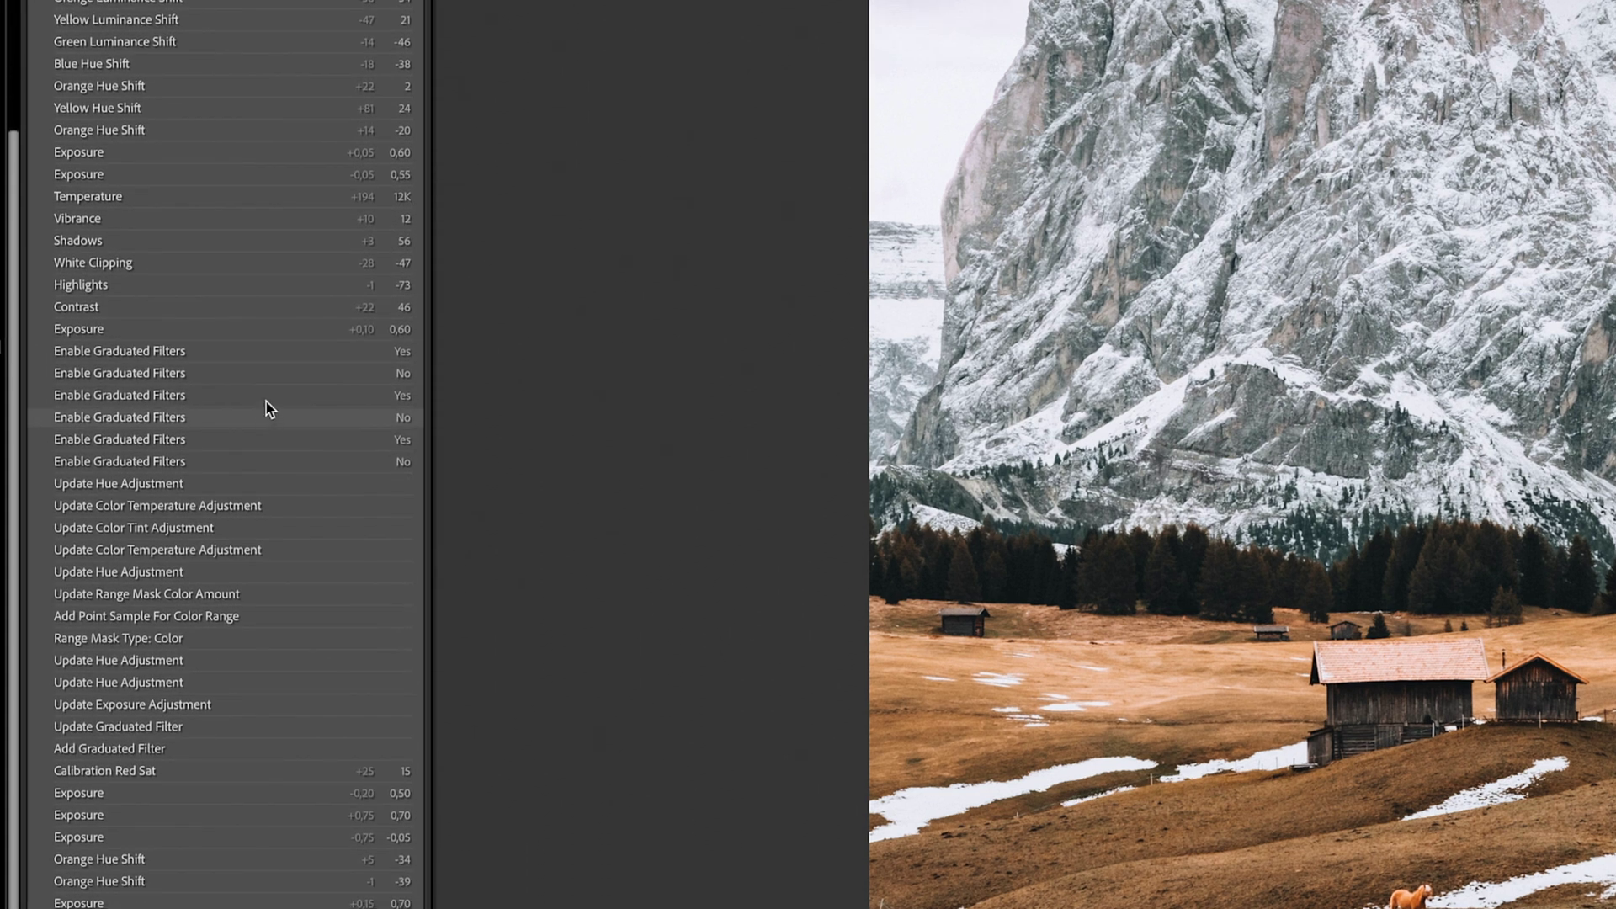
{"action": "scroll", "coordinate": [265, 401], "scroll_direction": "up", "scroll_amount": 1}
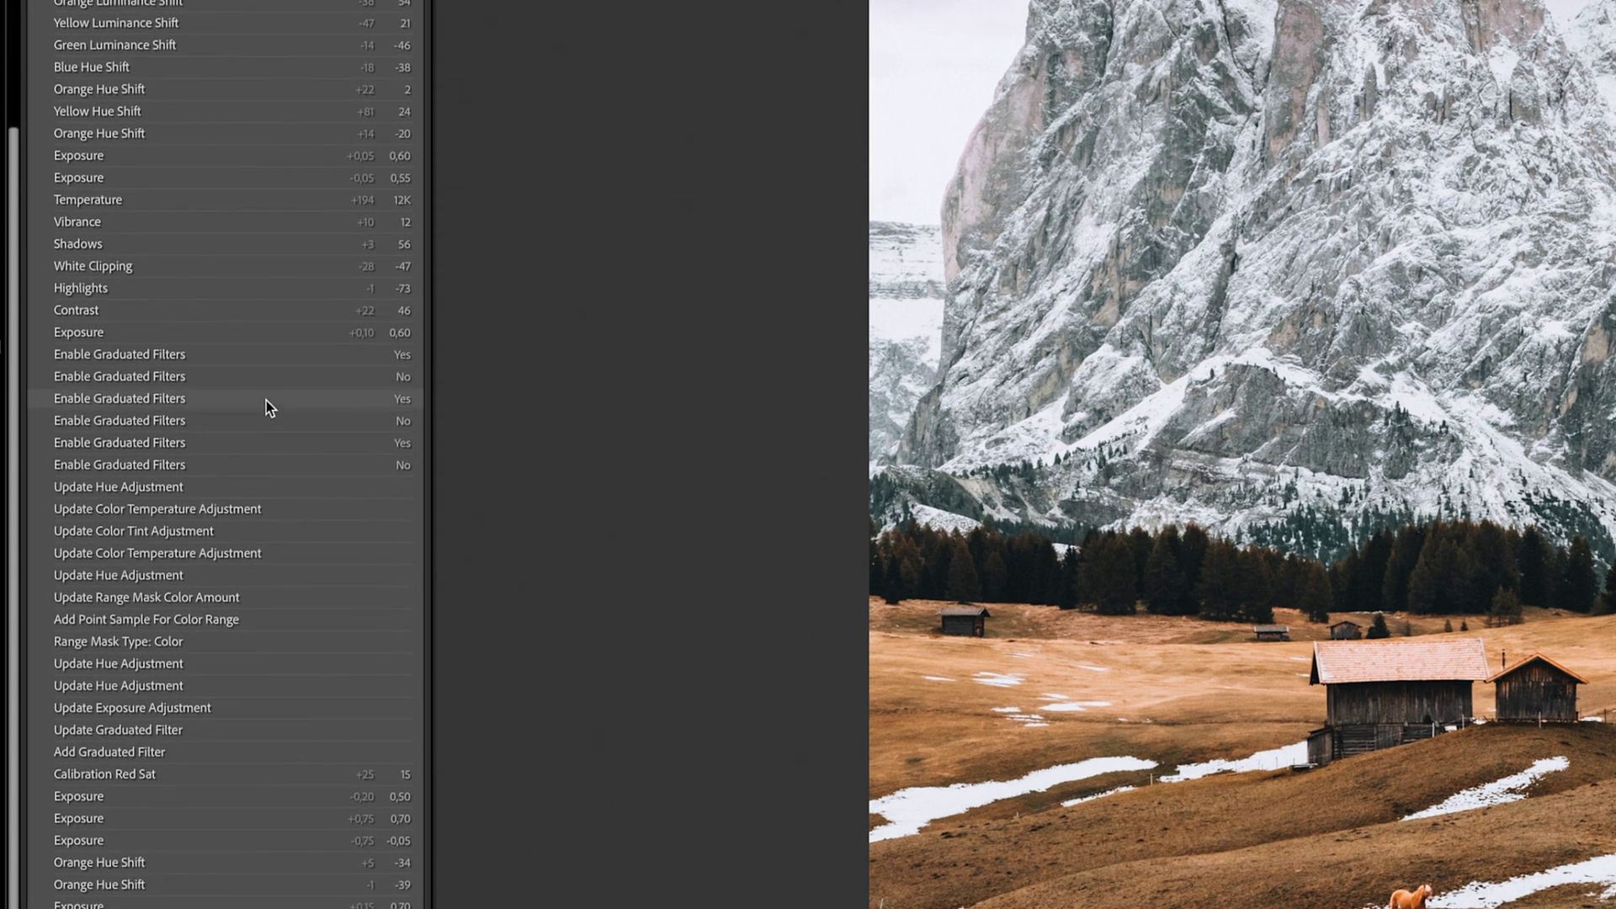
{"action": "scroll", "coordinate": [266, 400], "scroll_direction": "up", "scroll_amount": 3}
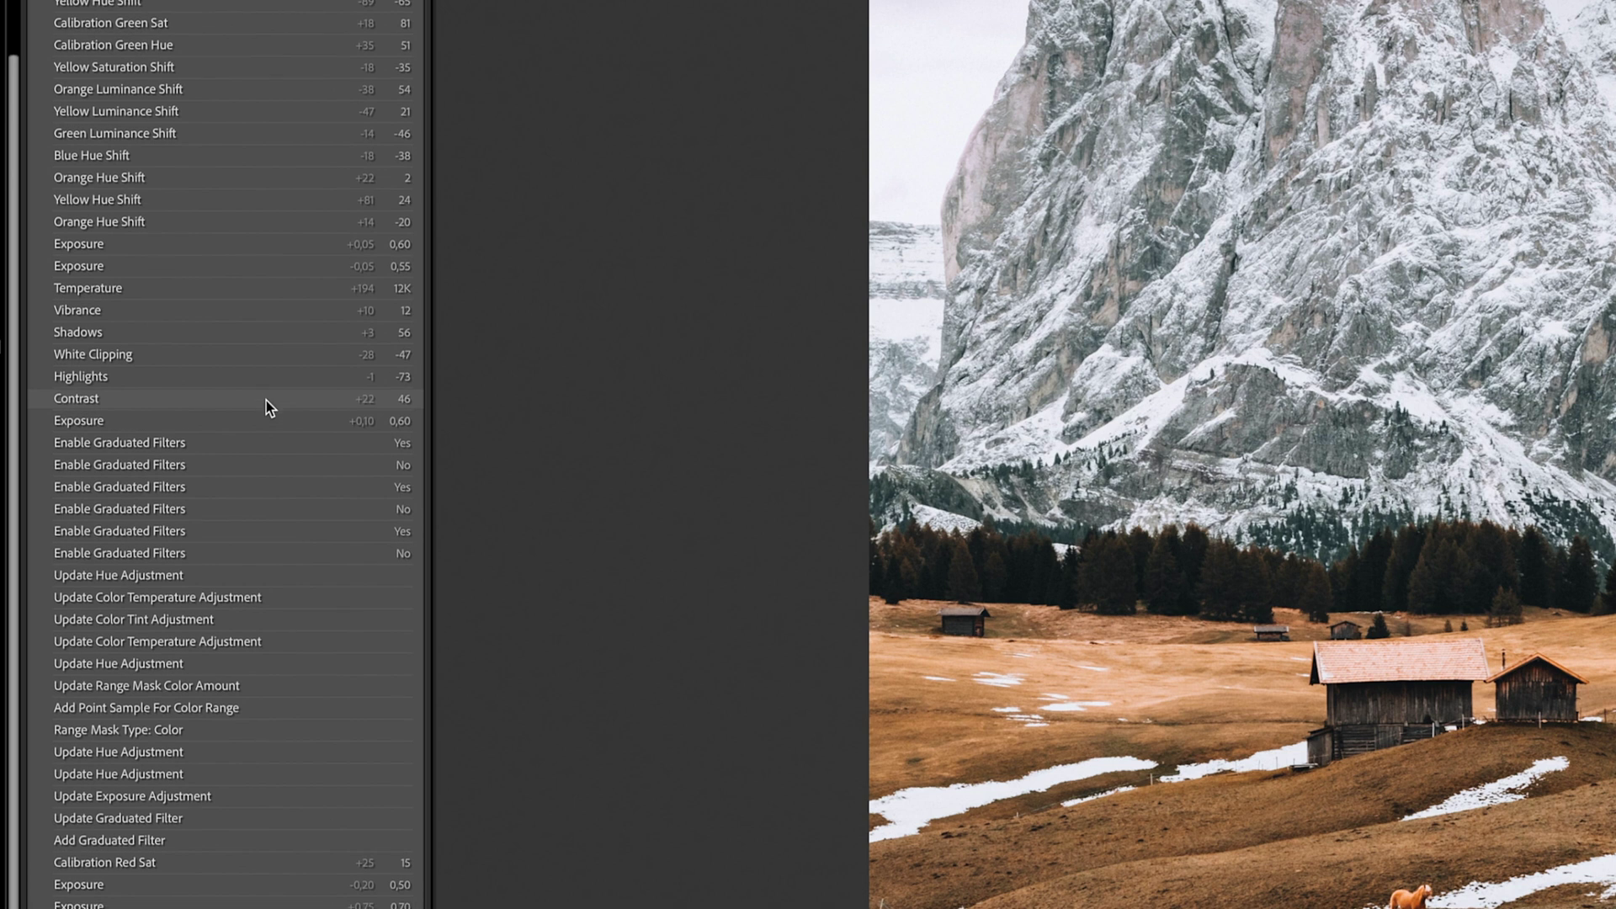
{"action": "right_click", "coordinate": [257, 251]}
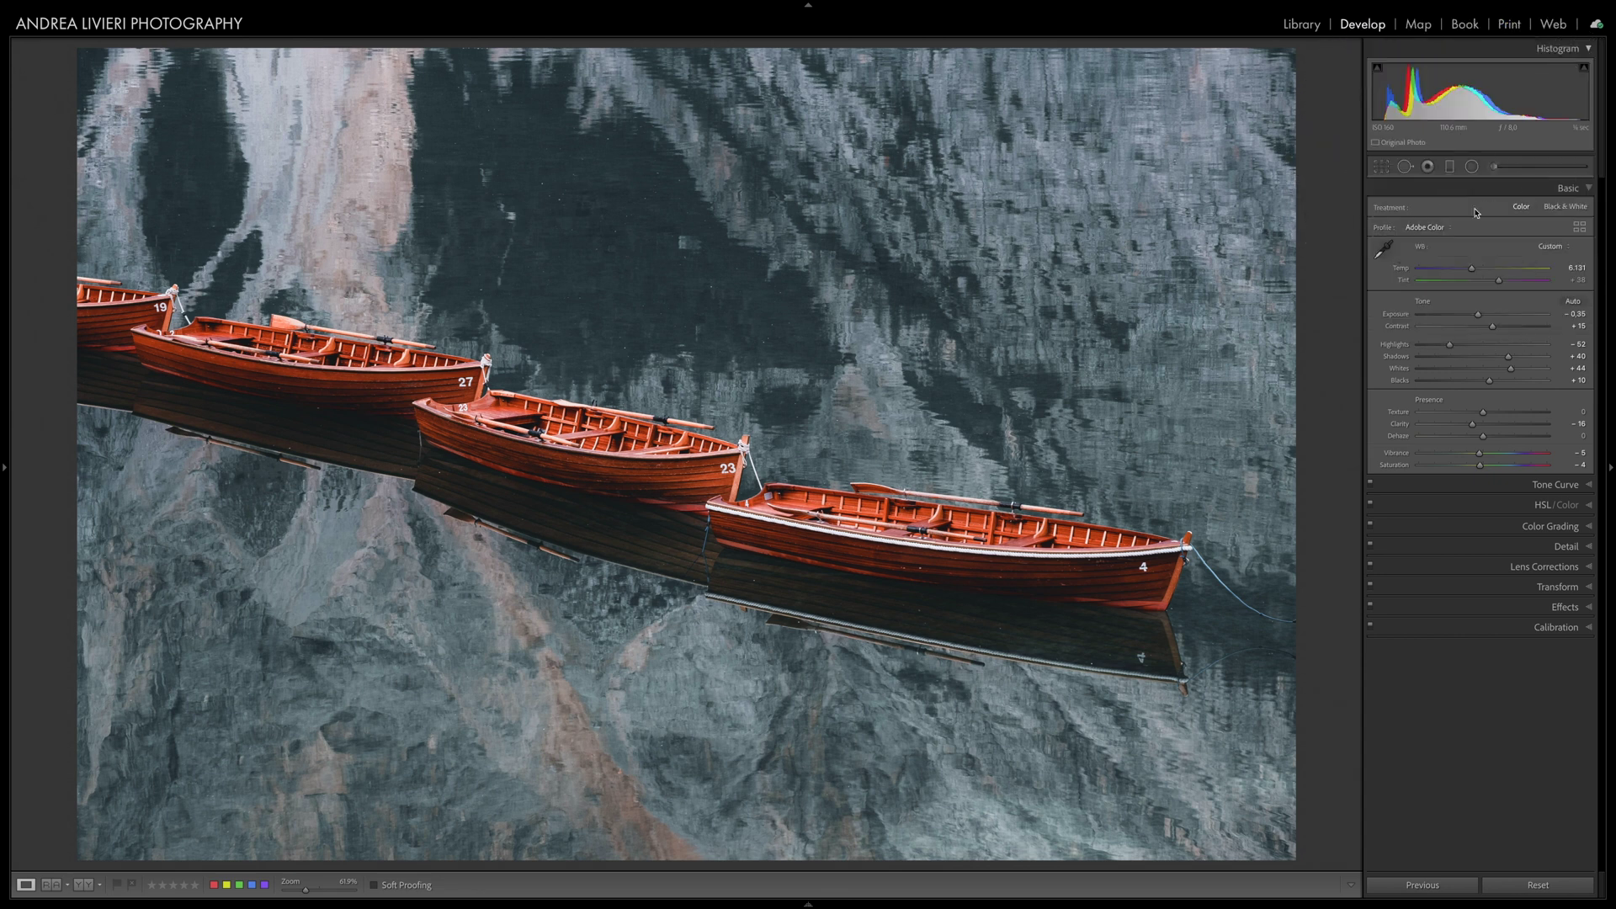
Step: Draw a graduated filter across the boats photo, tilted parallel to the row of boats, and close the filter
{"action": "key", "text": "shift+m"}
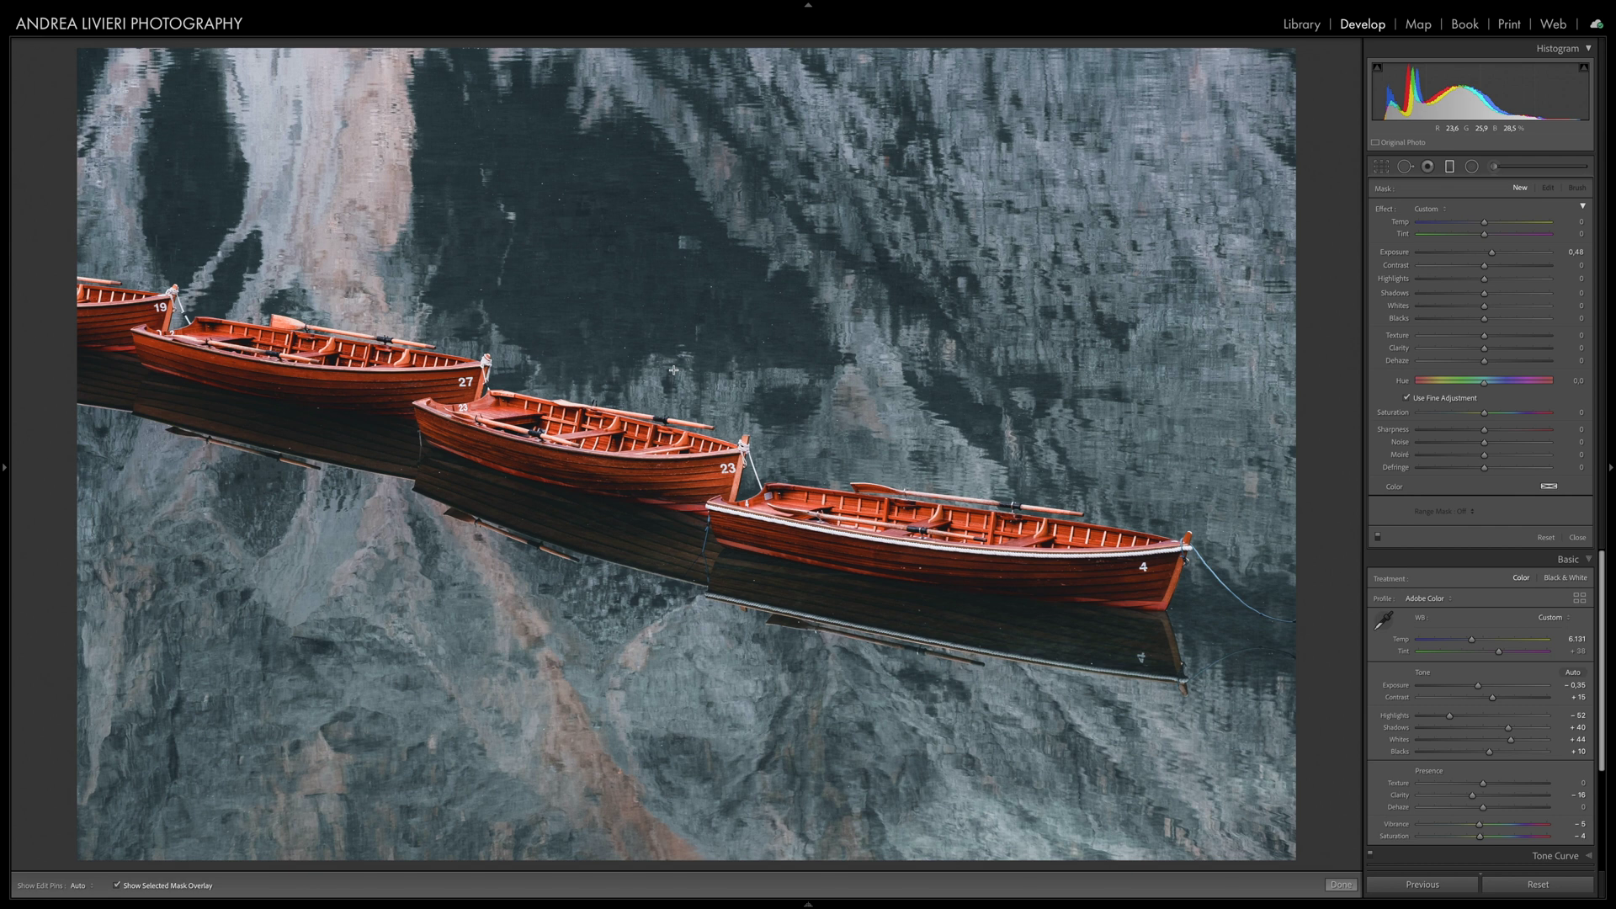
{"action": "mouse_move", "coordinate": [673, 370]}
{"action": "left_mouse_down"}
{"action": "mouse_move", "coordinate": [607, 618]}
{"action": "mouse_move", "coordinate": [624, 541]}
{"action": "mouse_move", "coordinate": [695, 398]}
{"action": "mouse_move", "coordinate": [687, 567]}
{"action": "mouse_move", "coordinate": [864, 207]}
{"action": "left_mouse_up"}
{"action": "key", "text": "alt"}
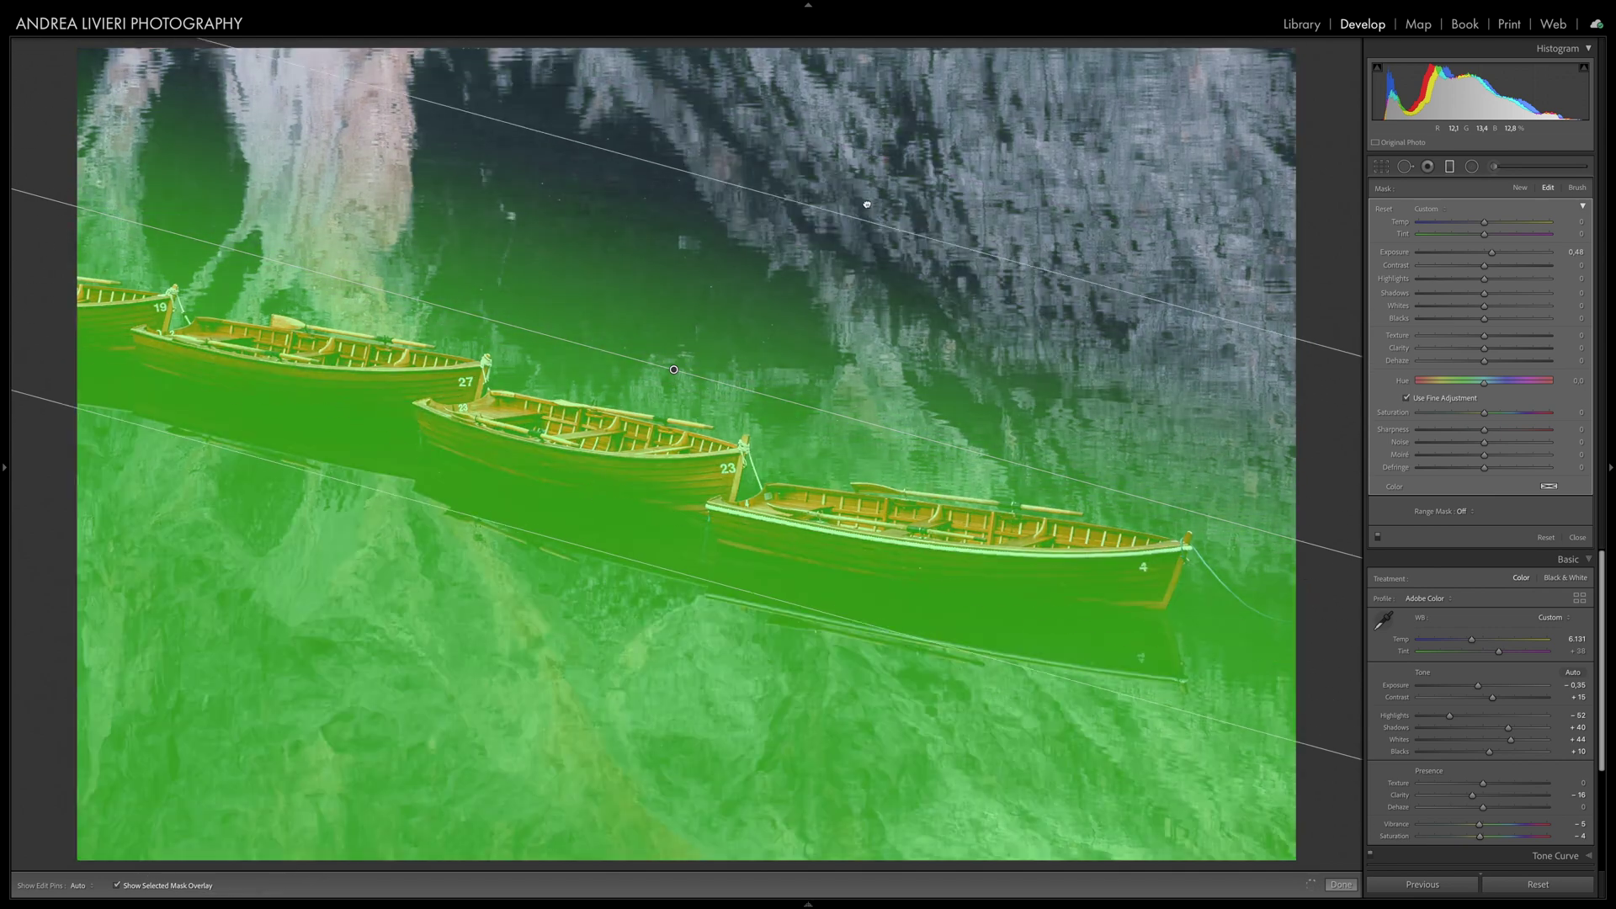
{"action": "left_click", "coordinate": [1449, 166]}
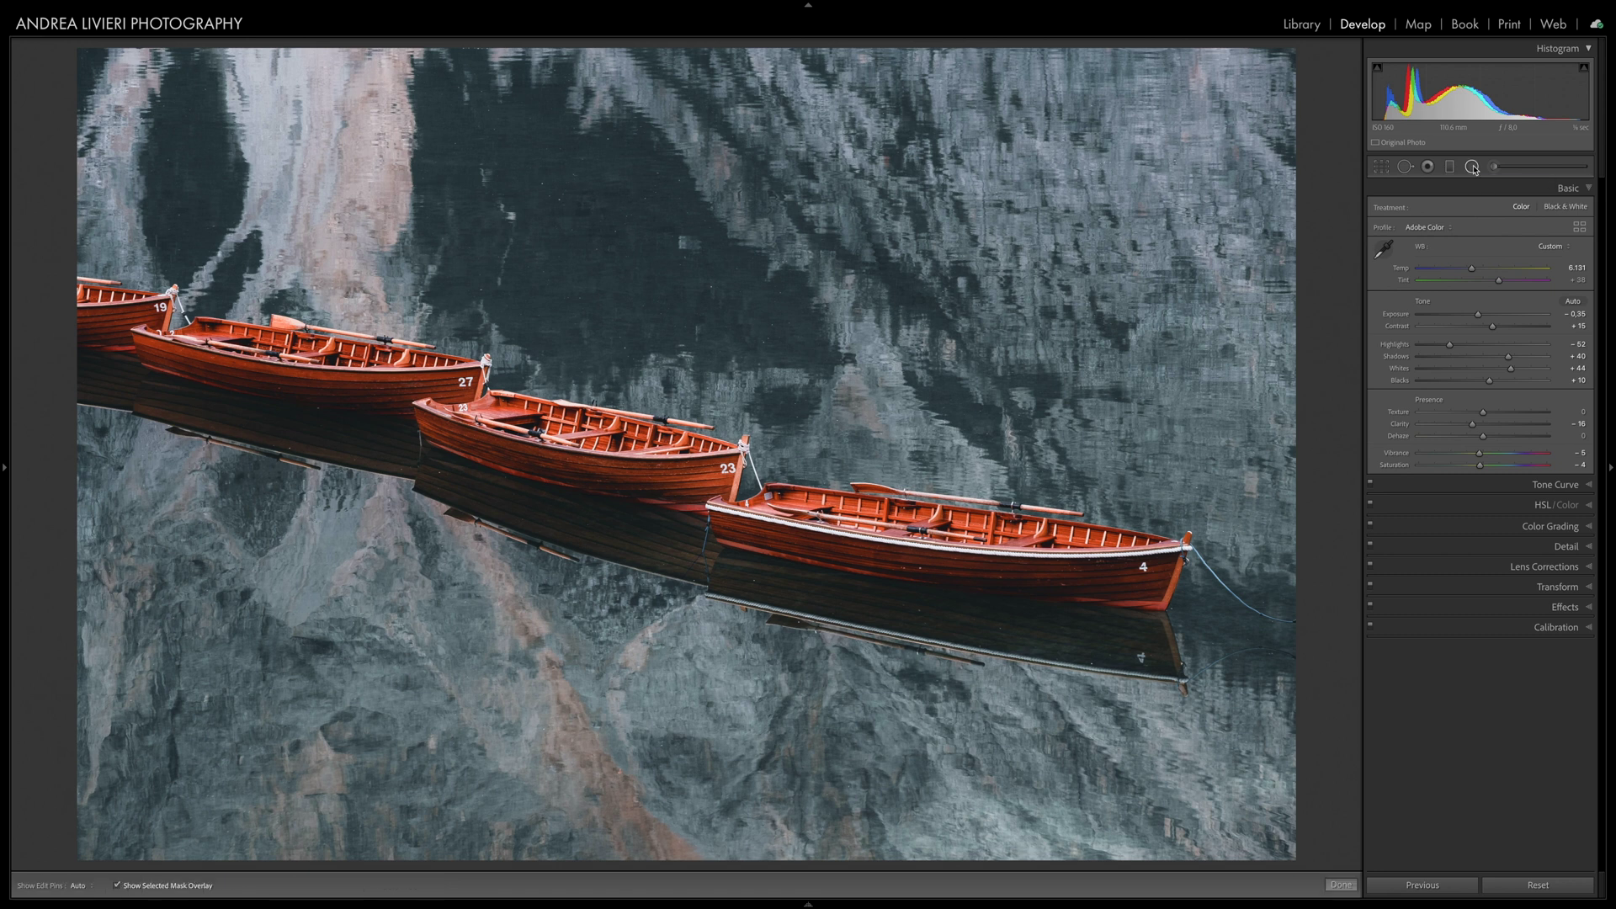
Step: Draw a radial filter over the boats, expand it to fit the whole photo and close the filter
{"action": "left_click", "coordinate": [1473, 167]}
{"action": "left_click_drag", "start_coordinate": [609, 377], "coordinate": [1011, 592]}
{"action": "left_click_drag", "start_coordinate": [1092, 623], "coordinate": [1130, 637]}
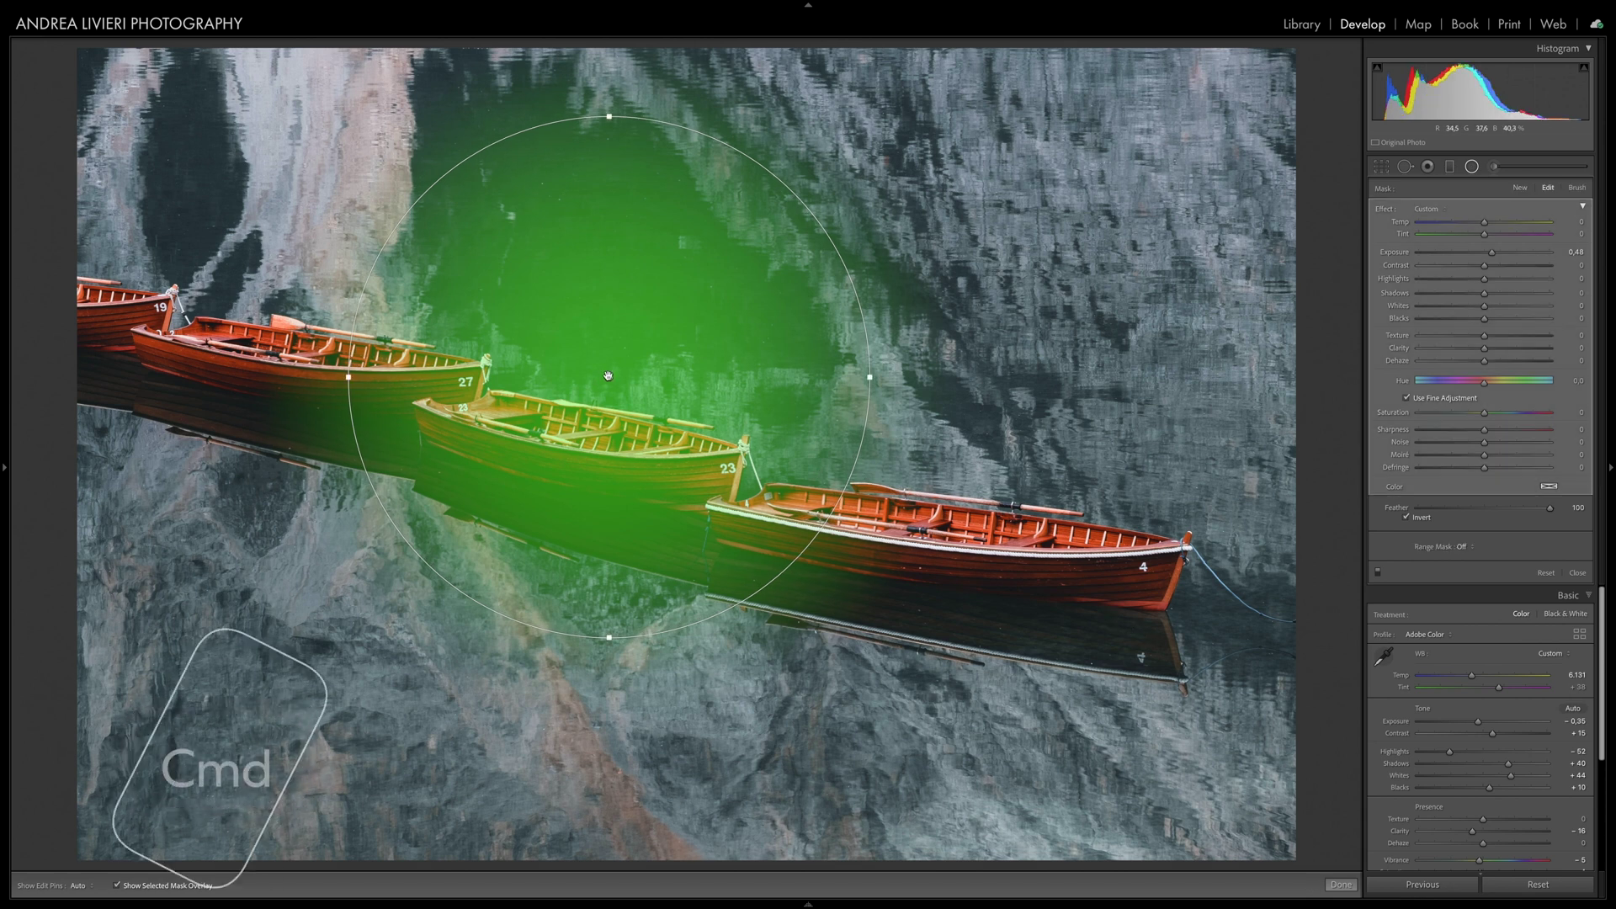
{"action": "double_click", "coordinate": [604, 376], "text": "super"}
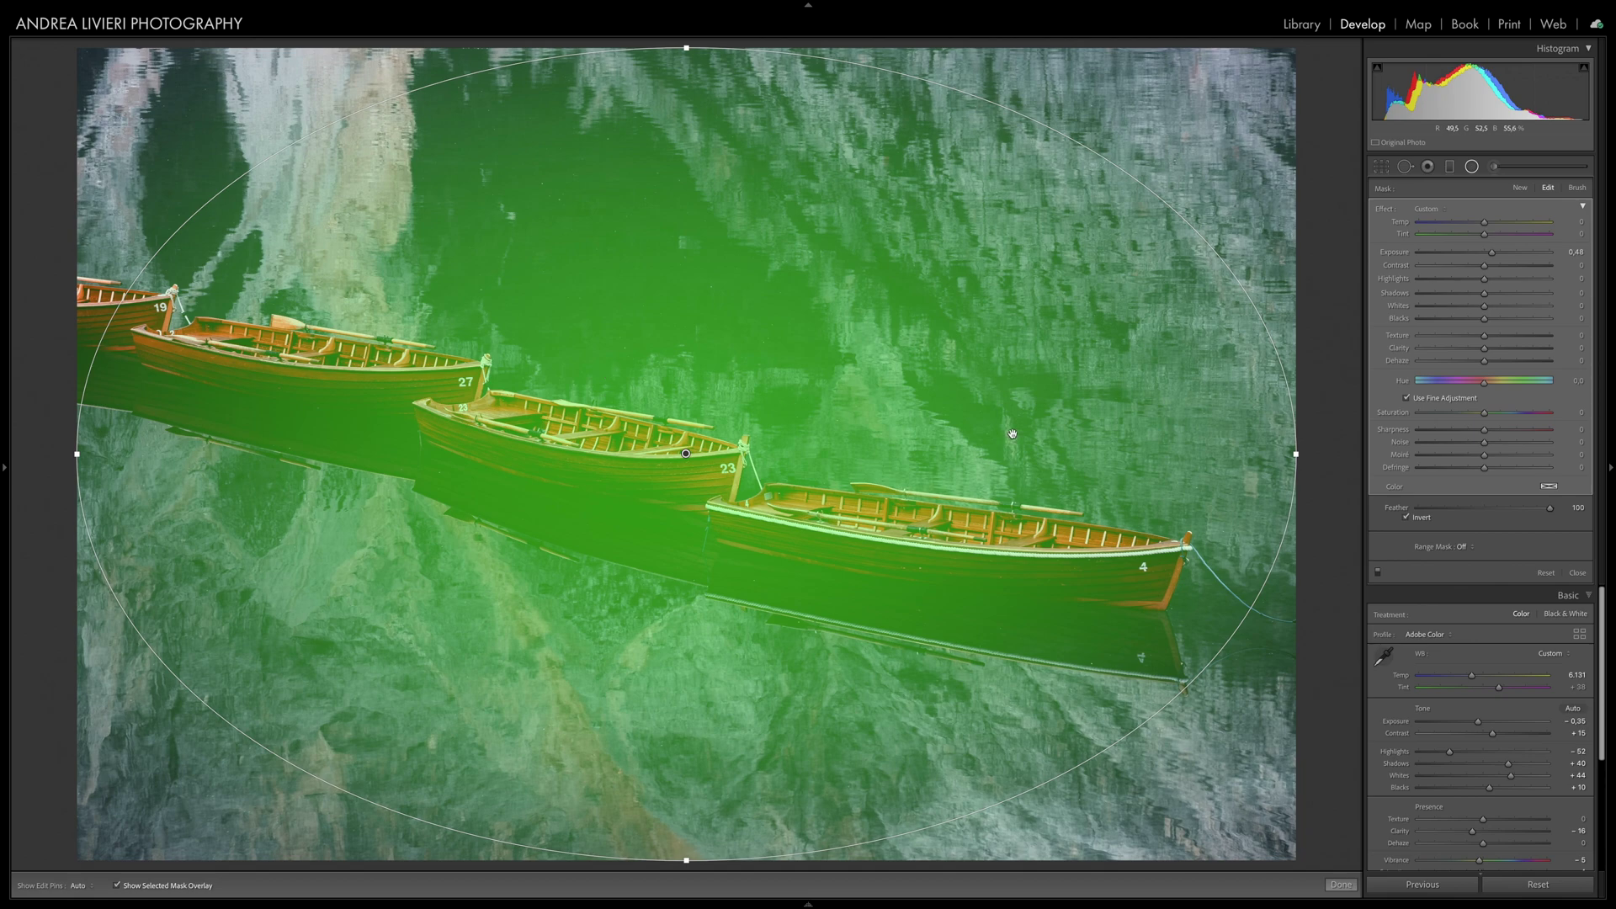
{"action": "left_click", "coordinate": [1471, 165]}
Step: Paint an adjustment brush mask along the side of boat number 4 with brush size 3.0
{"action": "left_click", "coordinate": [1495, 167]}
{"action": "left_click_drag", "start_coordinate": [1143, 563], "coordinate": [959, 561]}
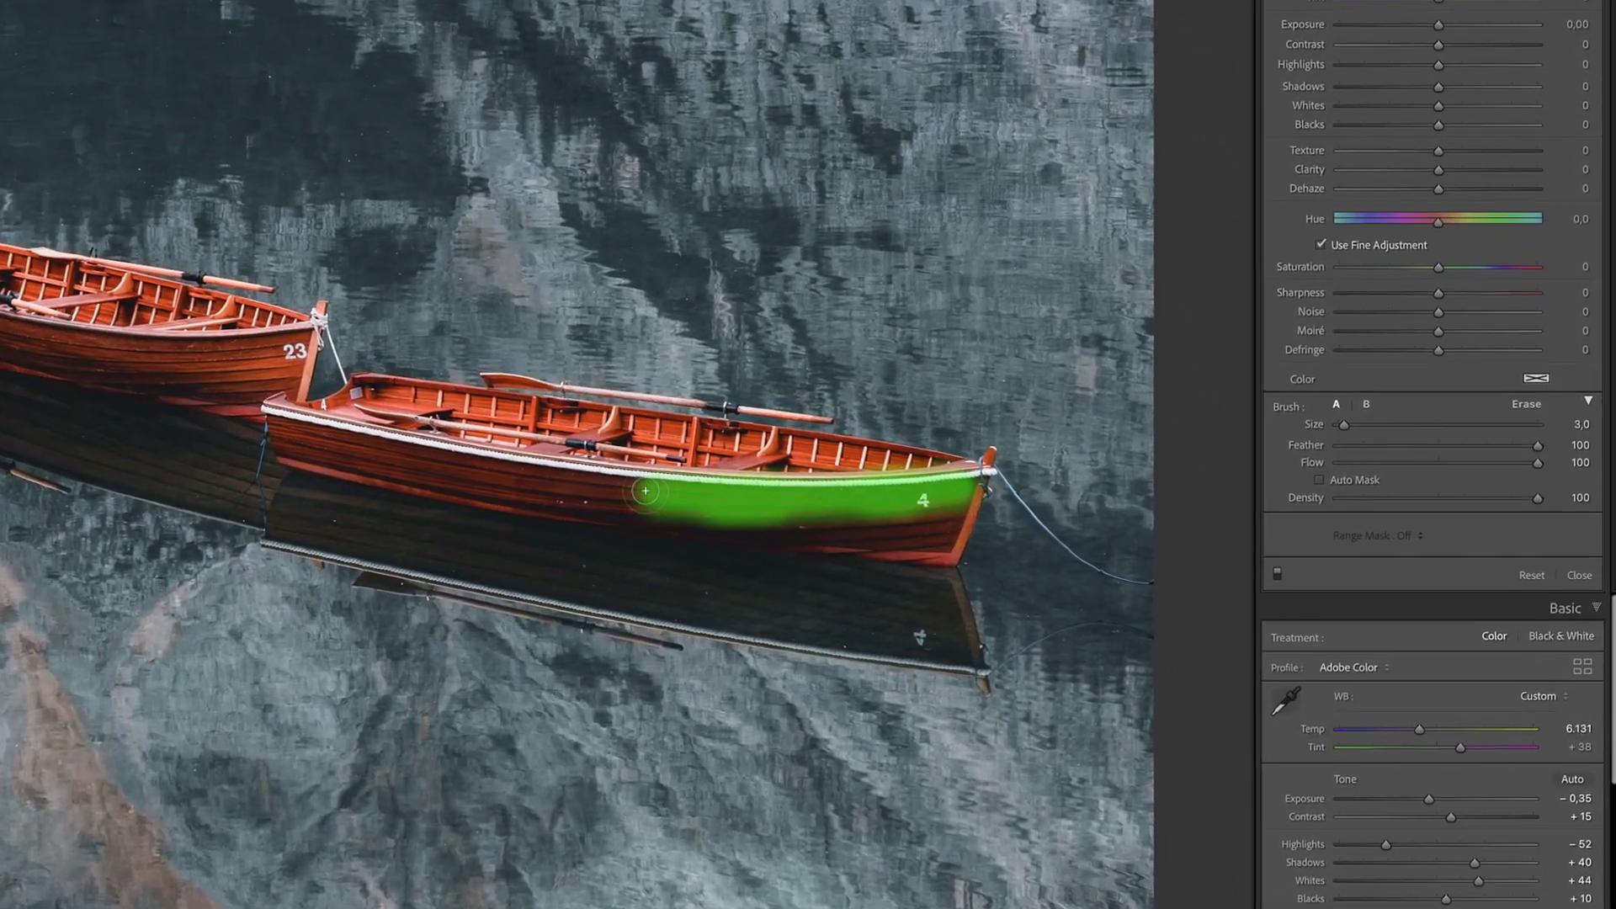
{"action": "mouse_move", "coordinate": [645, 490]}
{"action": "left_mouse_down"}
{"action": "mouse_move", "coordinate": [474, 487]}
{"action": "mouse_move", "coordinate": [283, 441]}
{"action": "mouse_move", "coordinate": [360, 467]}
{"action": "mouse_move", "coordinate": [791, 520]}
{"action": "left_mouse_up"}
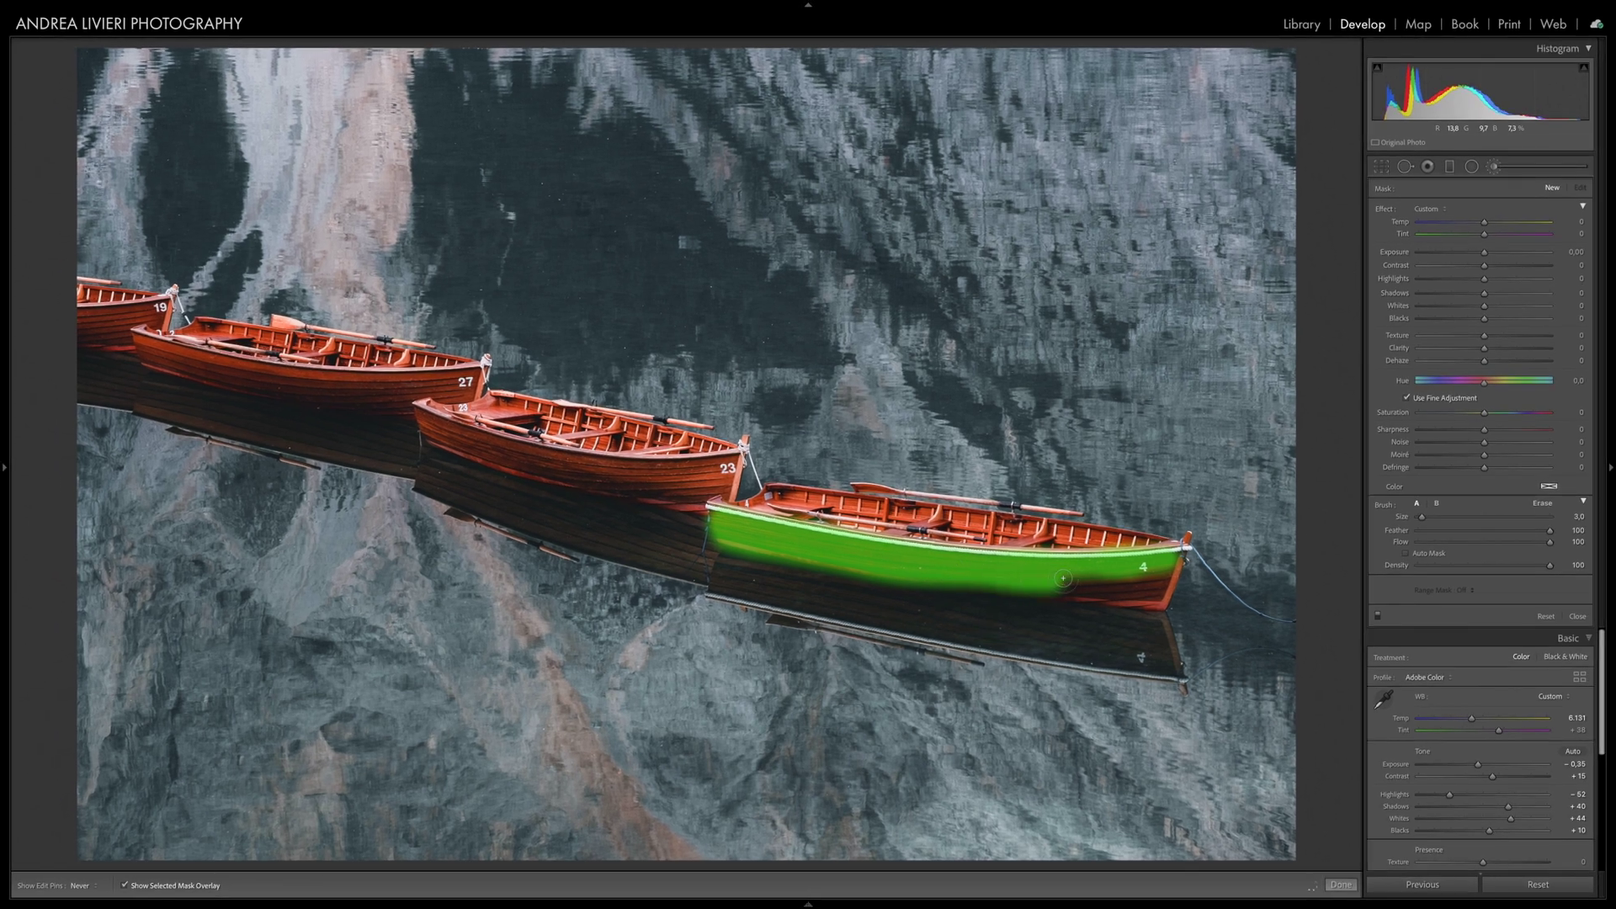
{"action": "mouse_move", "coordinate": [1063, 579]}
{"action": "left_mouse_down"}
{"action": "mouse_move", "coordinate": [1169, 562]}
{"action": "mouse_move", "coordinate": [1155, 598]}
{"action": "mouse_move", "coordinate": [892, 585]}
{"action": "left_mouse_up"}
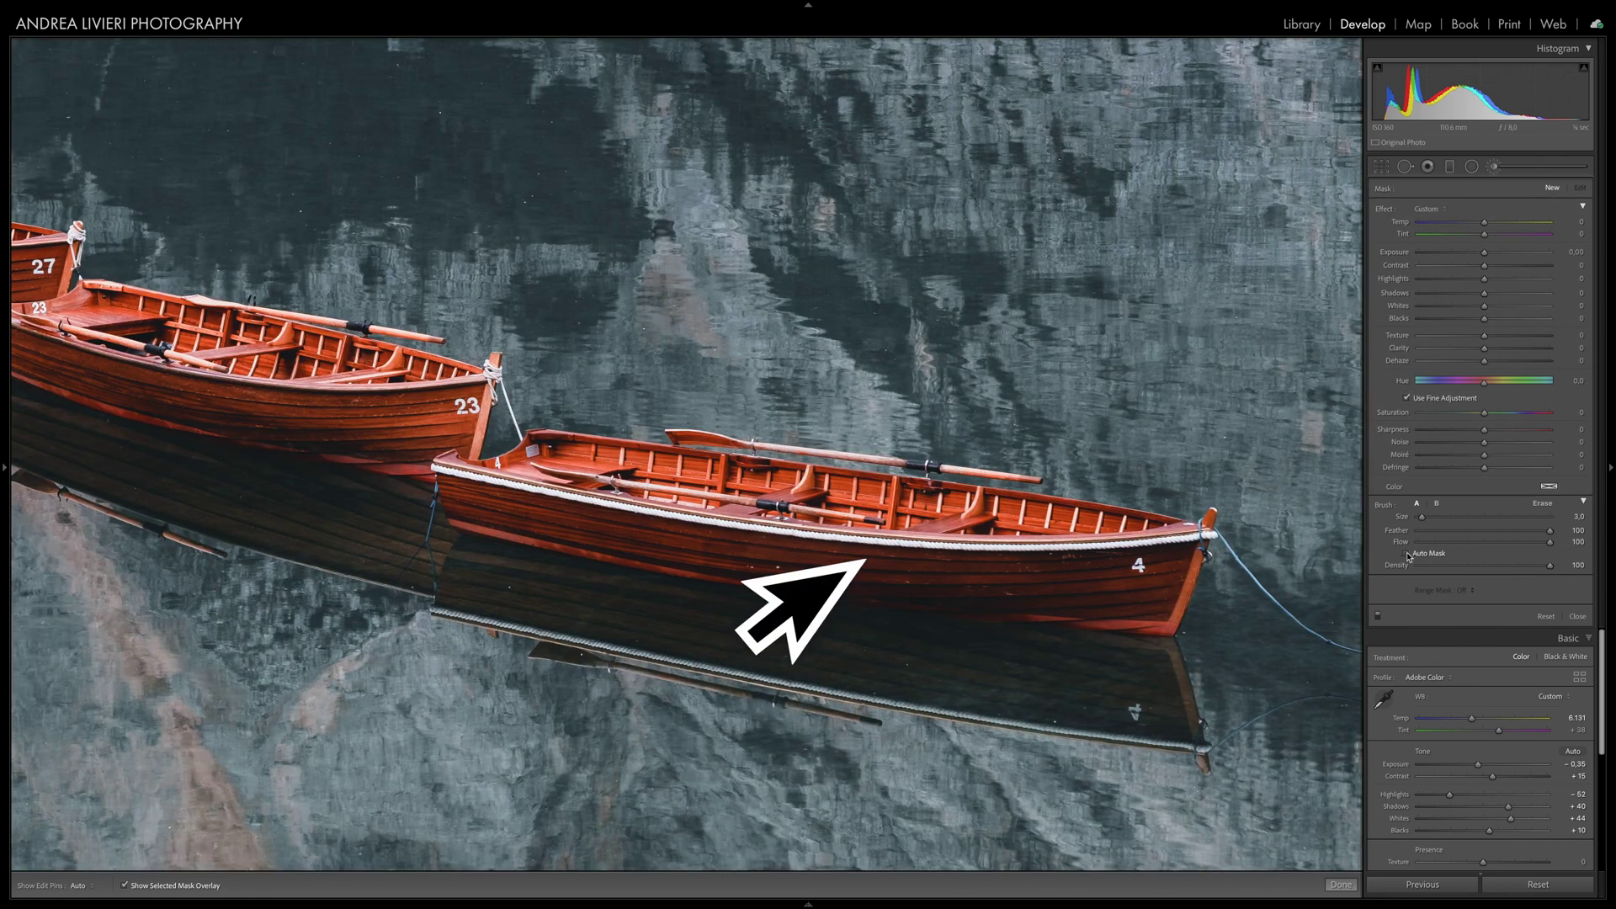
Step: Turn on Auto Mask for the adjustment brush and paint along the hulls of boats 4 and 23
{"action": "left_click", "coordinate": [1408, 555]}
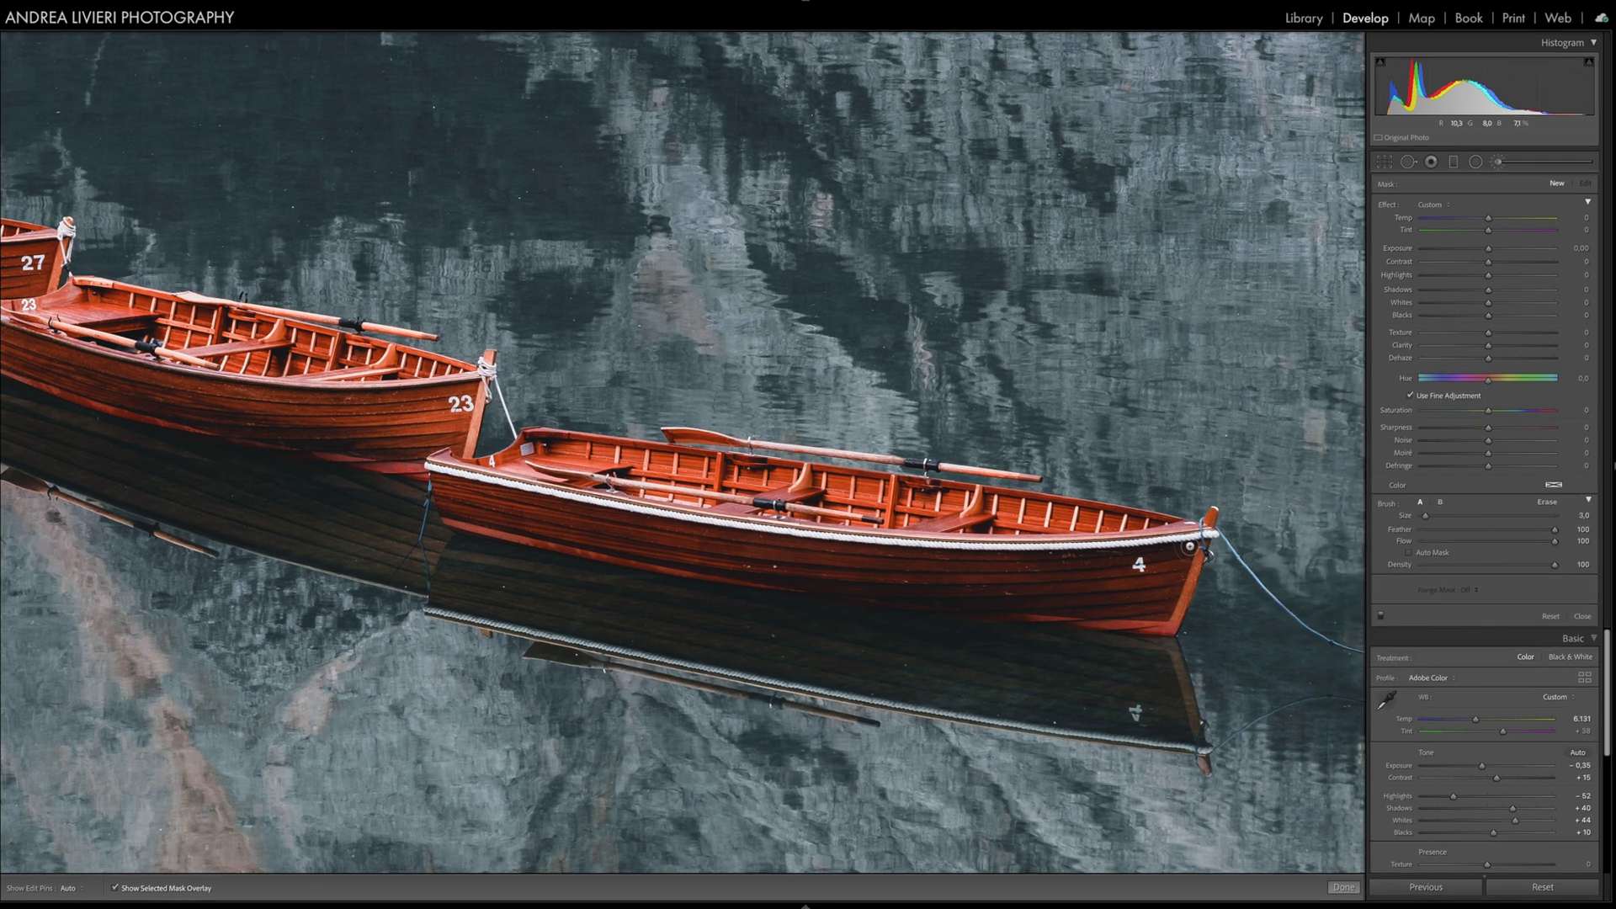
{"action": "mouse_move", "coordinate": [1195, 551]}
{"action": "left_mouse_down"}
{"action": "mouse_move", "coordinate": [1141, 551]}
{"action": "mouse_move", "coordinate": [1069, 510]}
{"action": "mouse_move", "coordinate": [876, 516]}
{"action": "mouse_move", "coordinate": [590, 484]}
{"action": "mouse_move", "coordinate": [161, 407]}
{"action": "left_mouse_up"}
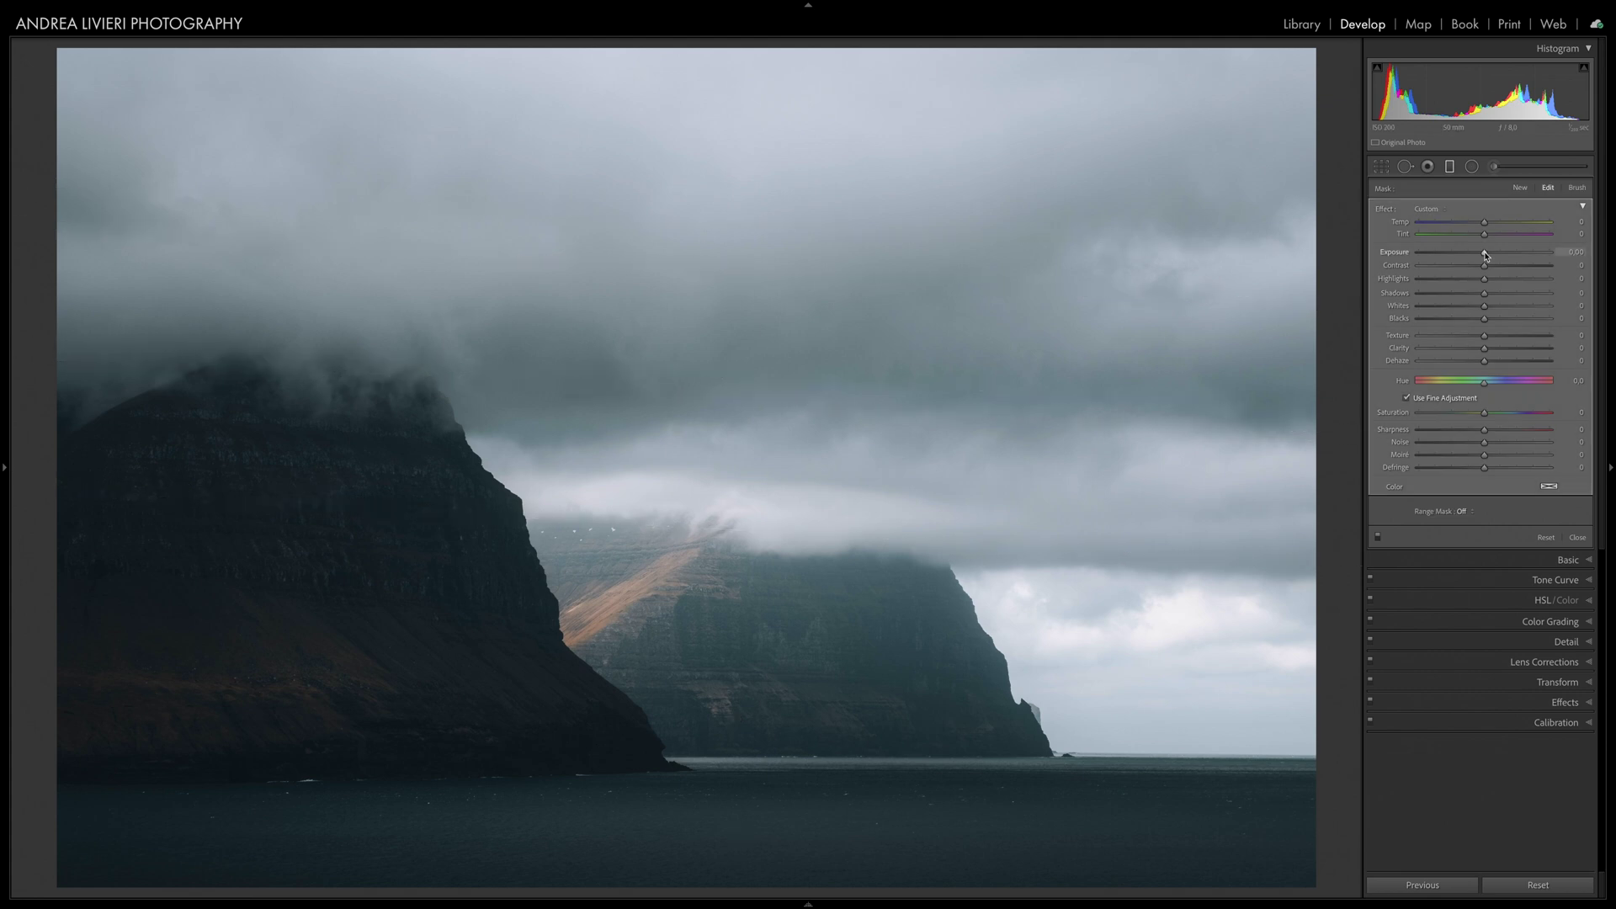
Step: Darken the cloudy sky's graduated filter with exposure -0.84 and highlights -20, and raise its contrast, clarity and dehaze
{"action": "left_click_drag", "start_coordinate": [1484, 252], "coordinate": [1488, 364]}
{"action": "left_click_drag", "start_coordinate": [1469, 253], "coordinate": [1471, 252]}
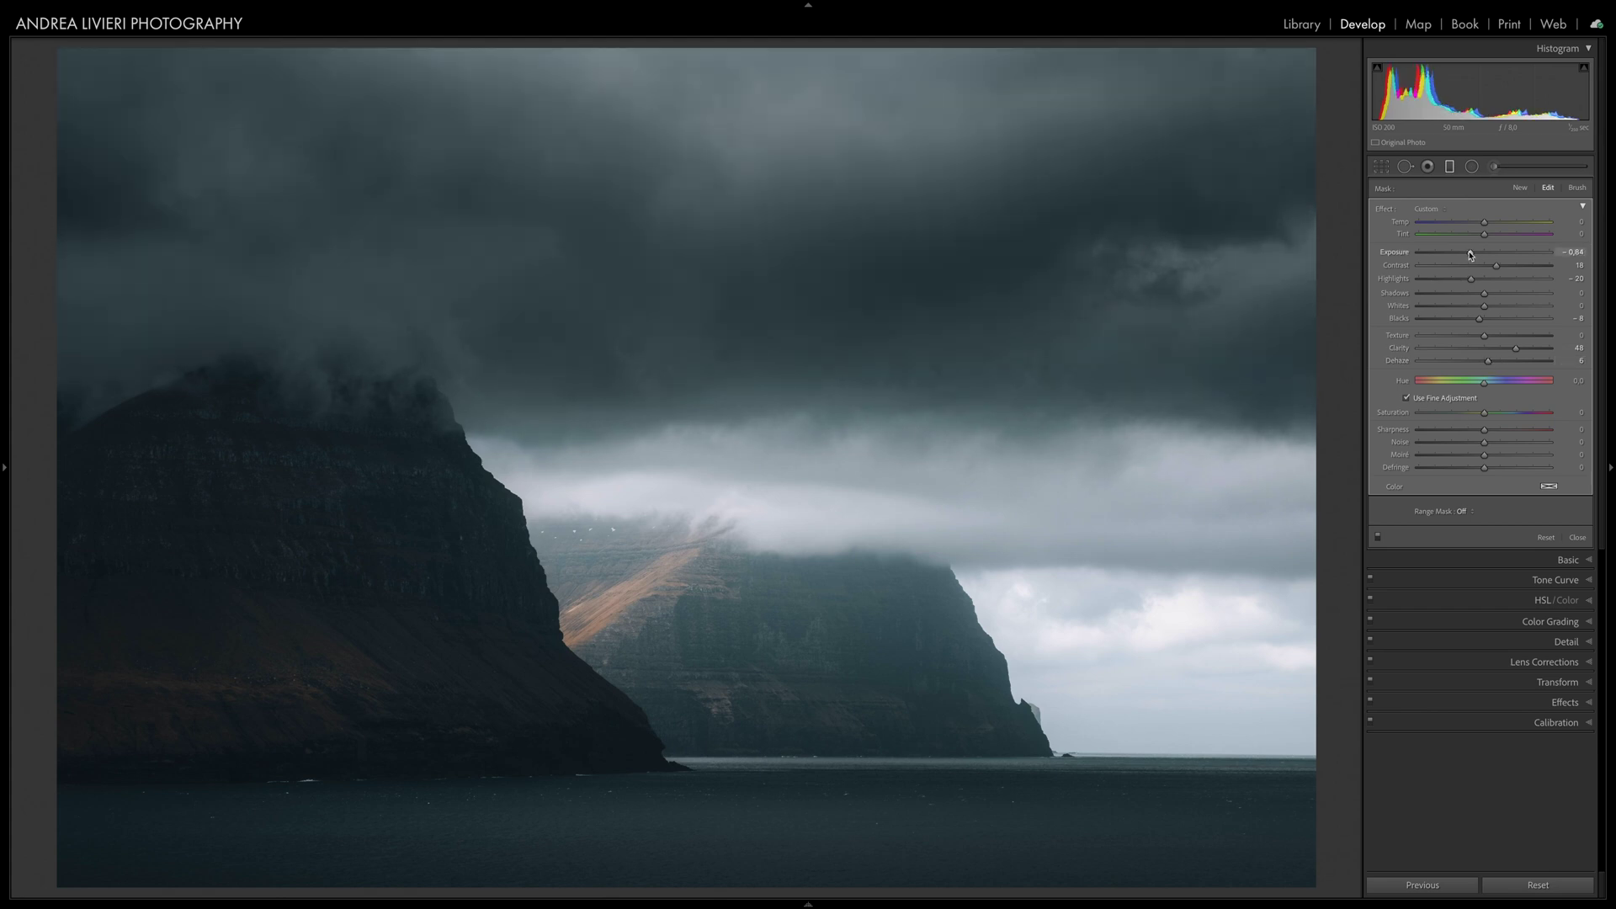
Step: Set the sky's graduated filter saturation to -10 and scale all its effects together with the collapsed Amount control and the filter's pin
{"action": "left_click_drag", "start_coordinate": [1484, 413], "coordinate": [1482, 412]}
{"action": "left_click", "coordinate": [1583, 206]}
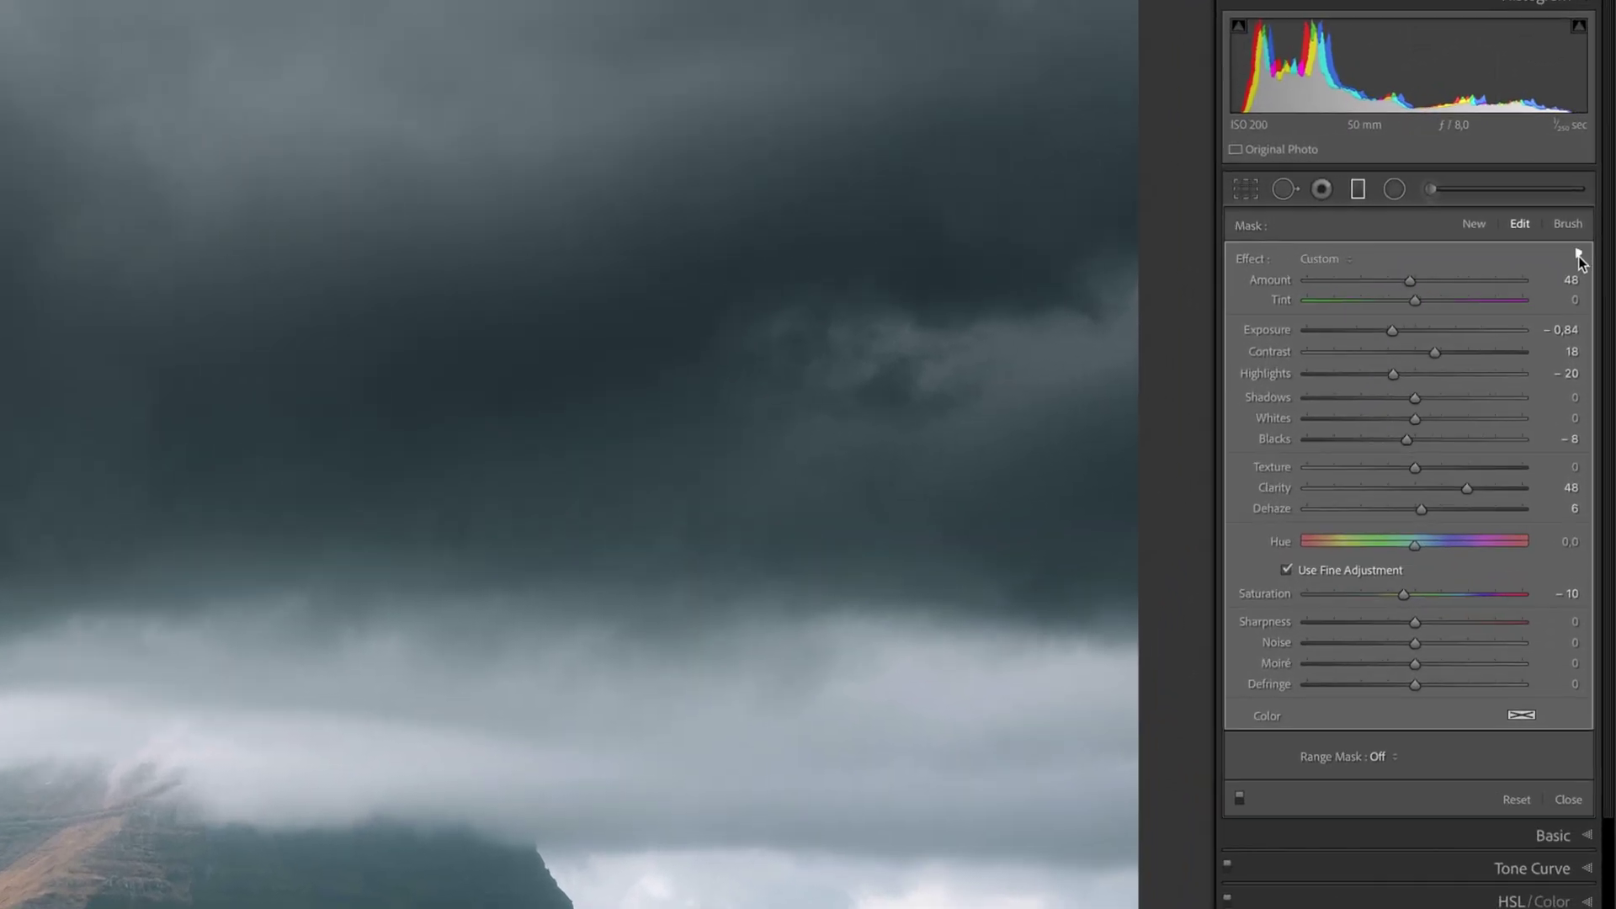
{"action": "left_click", "coordinate": [1579, 255]}
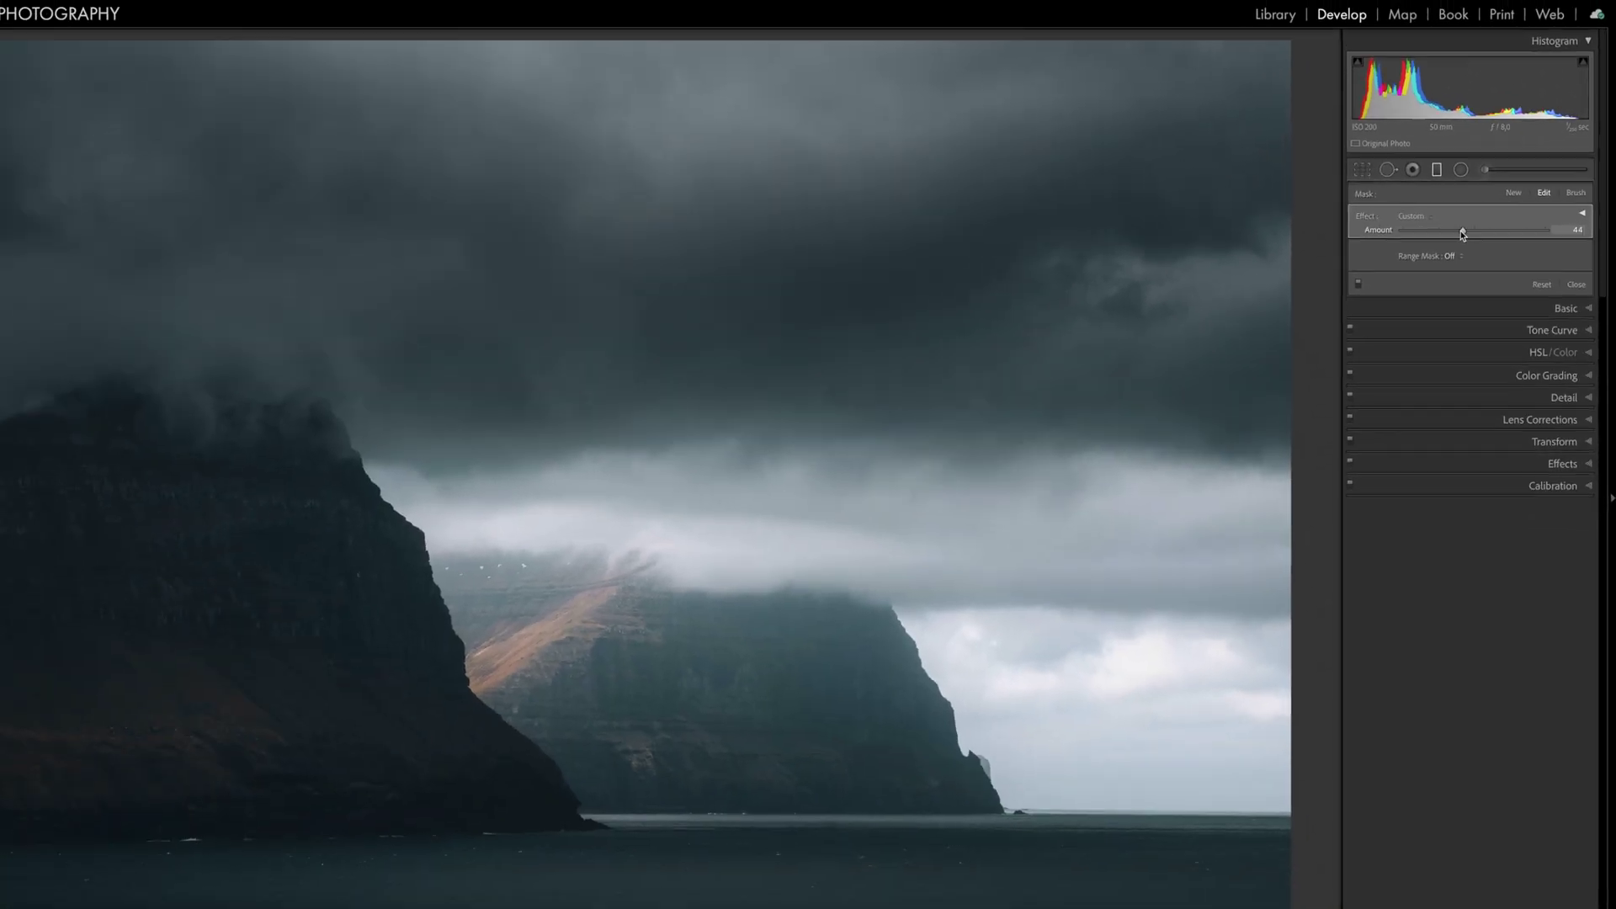
{"action": "left_click_drag", "start_coordinate": [1397, 290], "coordinate": [1477, 225]}
{"action": "left_click", "coordinate": [1583, 207], "text": "alt"}
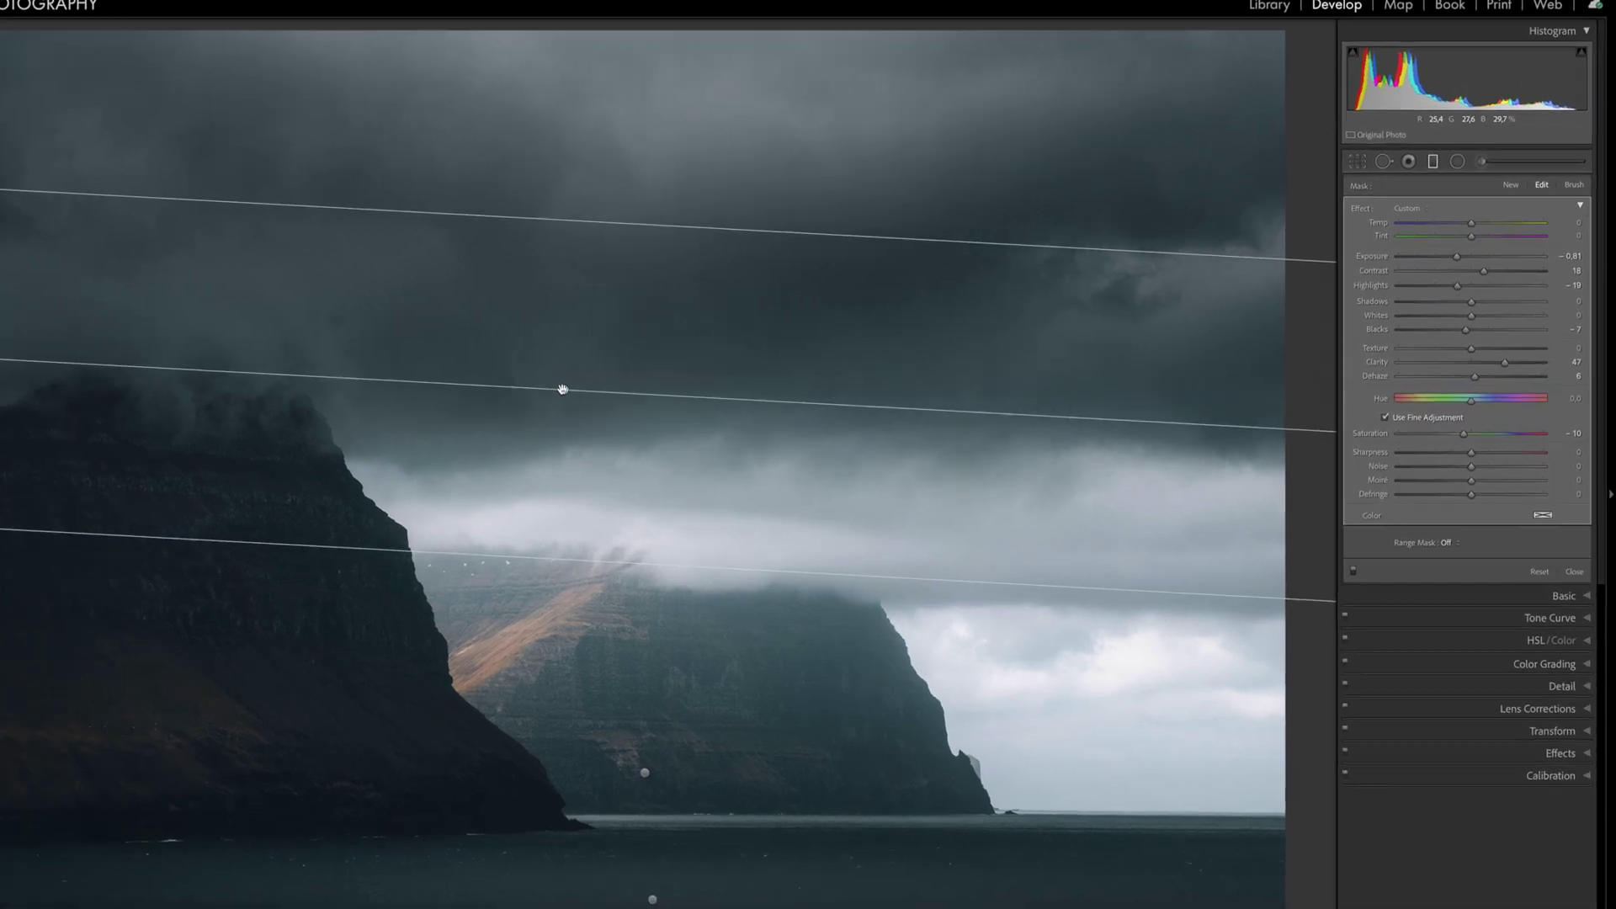
{"action": "mouse_move", "coordinate": [663, 372]}
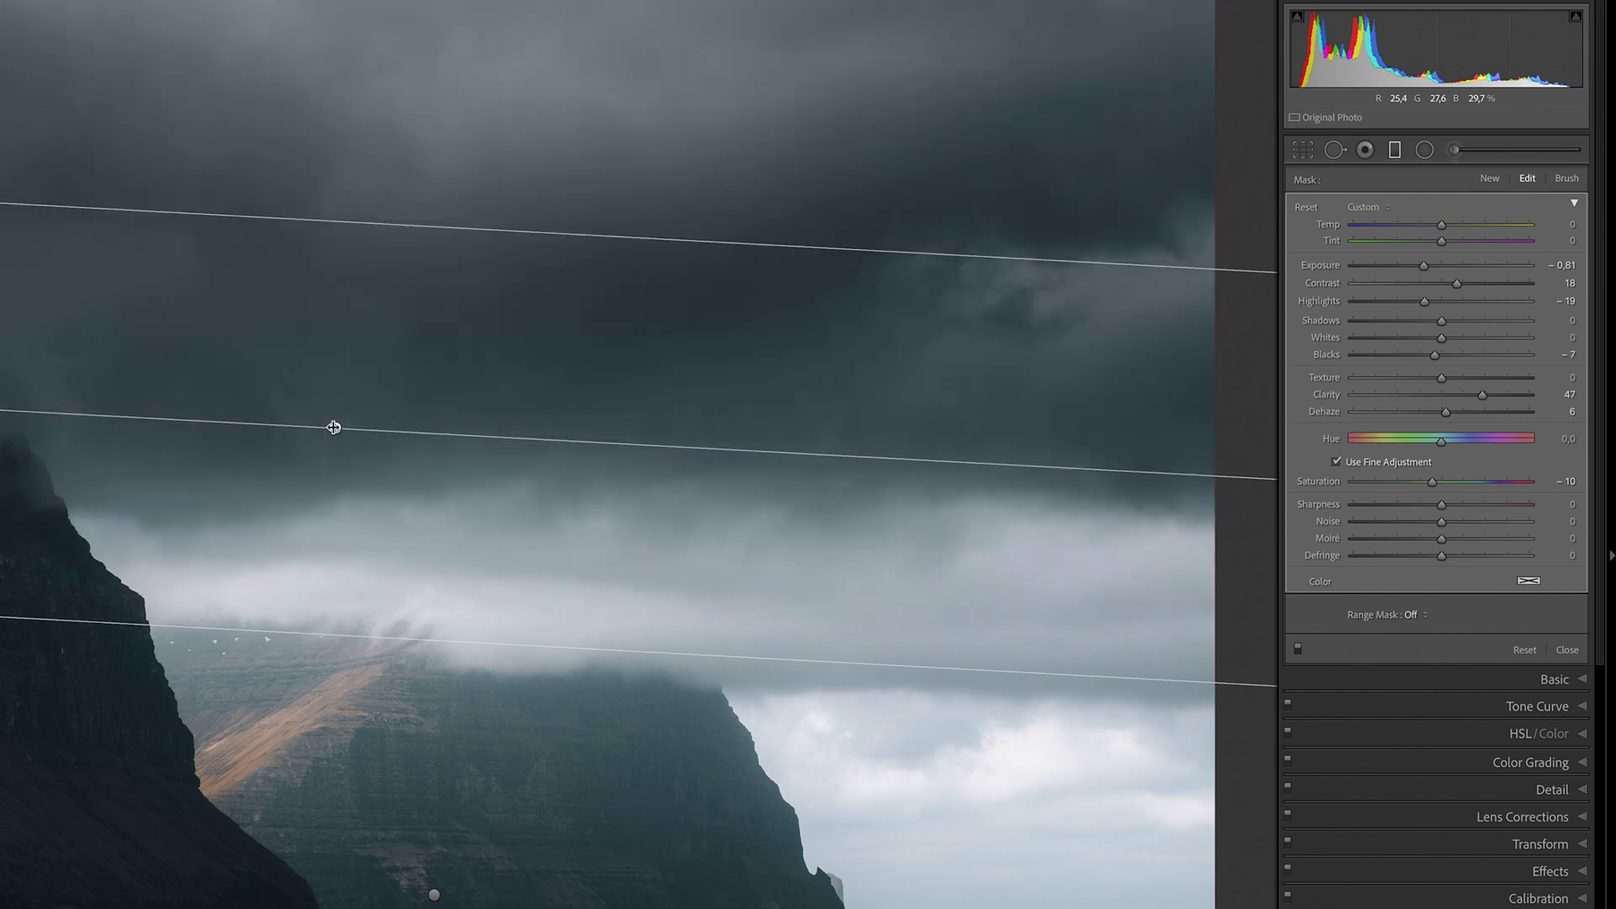
{"action": "left_click_drag", "start_coordinate": [333, 428], "coordinate": [383, 433]}
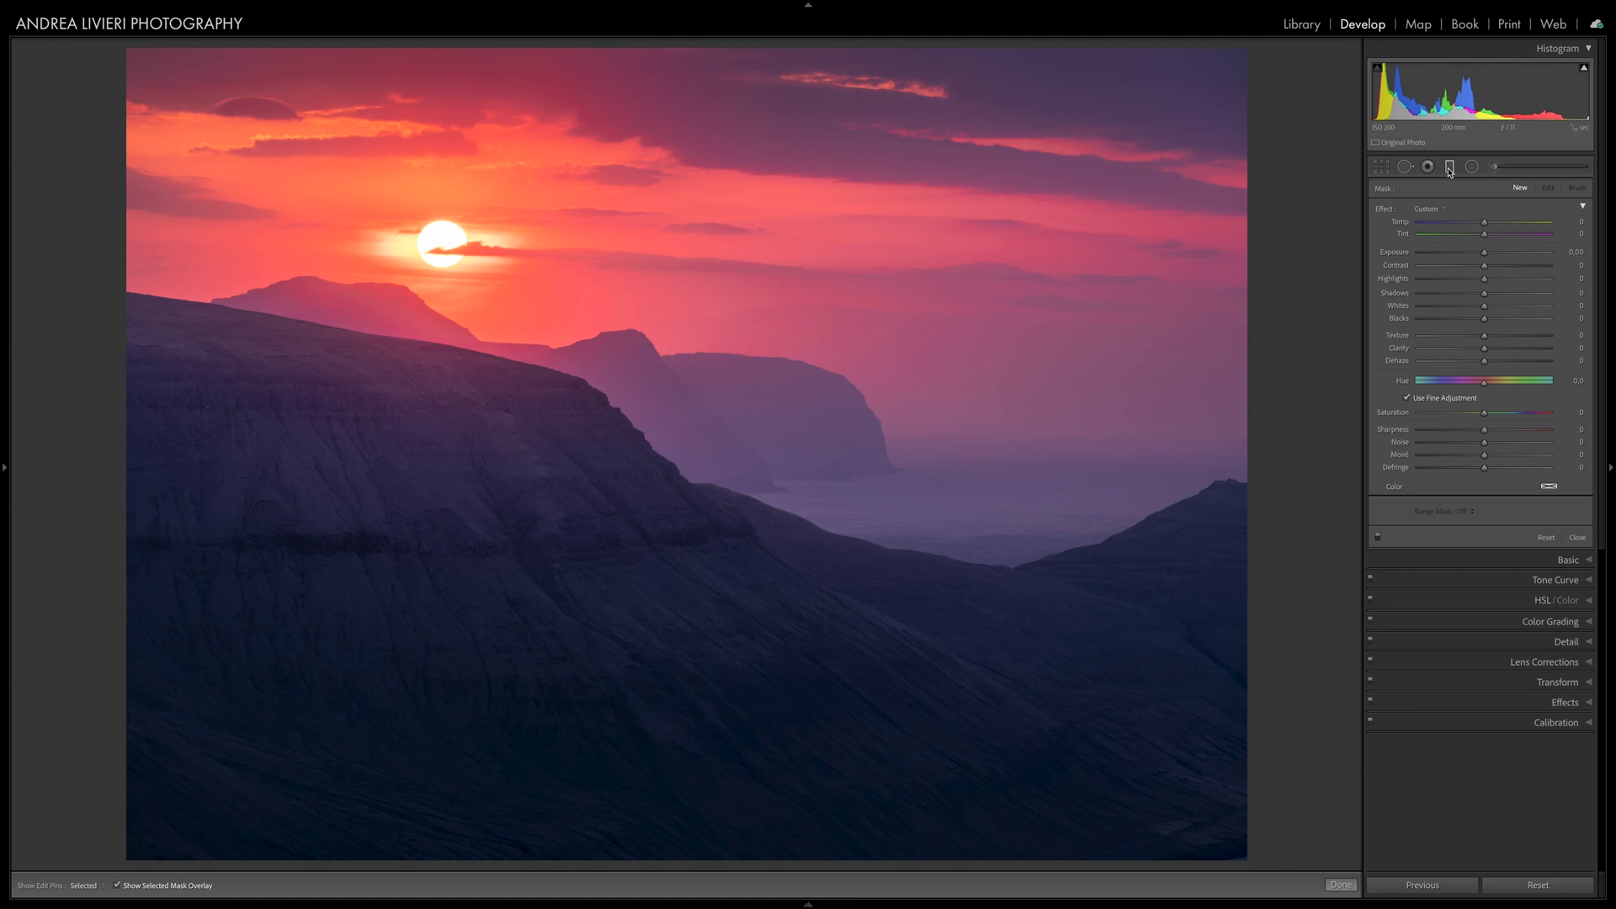
Step: Draw a slightly tilted graduated filter over the sunset photo, fading from the upper sky down into the dark hillside
{"action": "left_click", "coordinate": [1449, 167]}
{"action": "left_click", "coordinate": [1449, 167]}
{"action": "left_click_drag", "start_coordinate": [764, 185], "coordinate": [726, 527]}
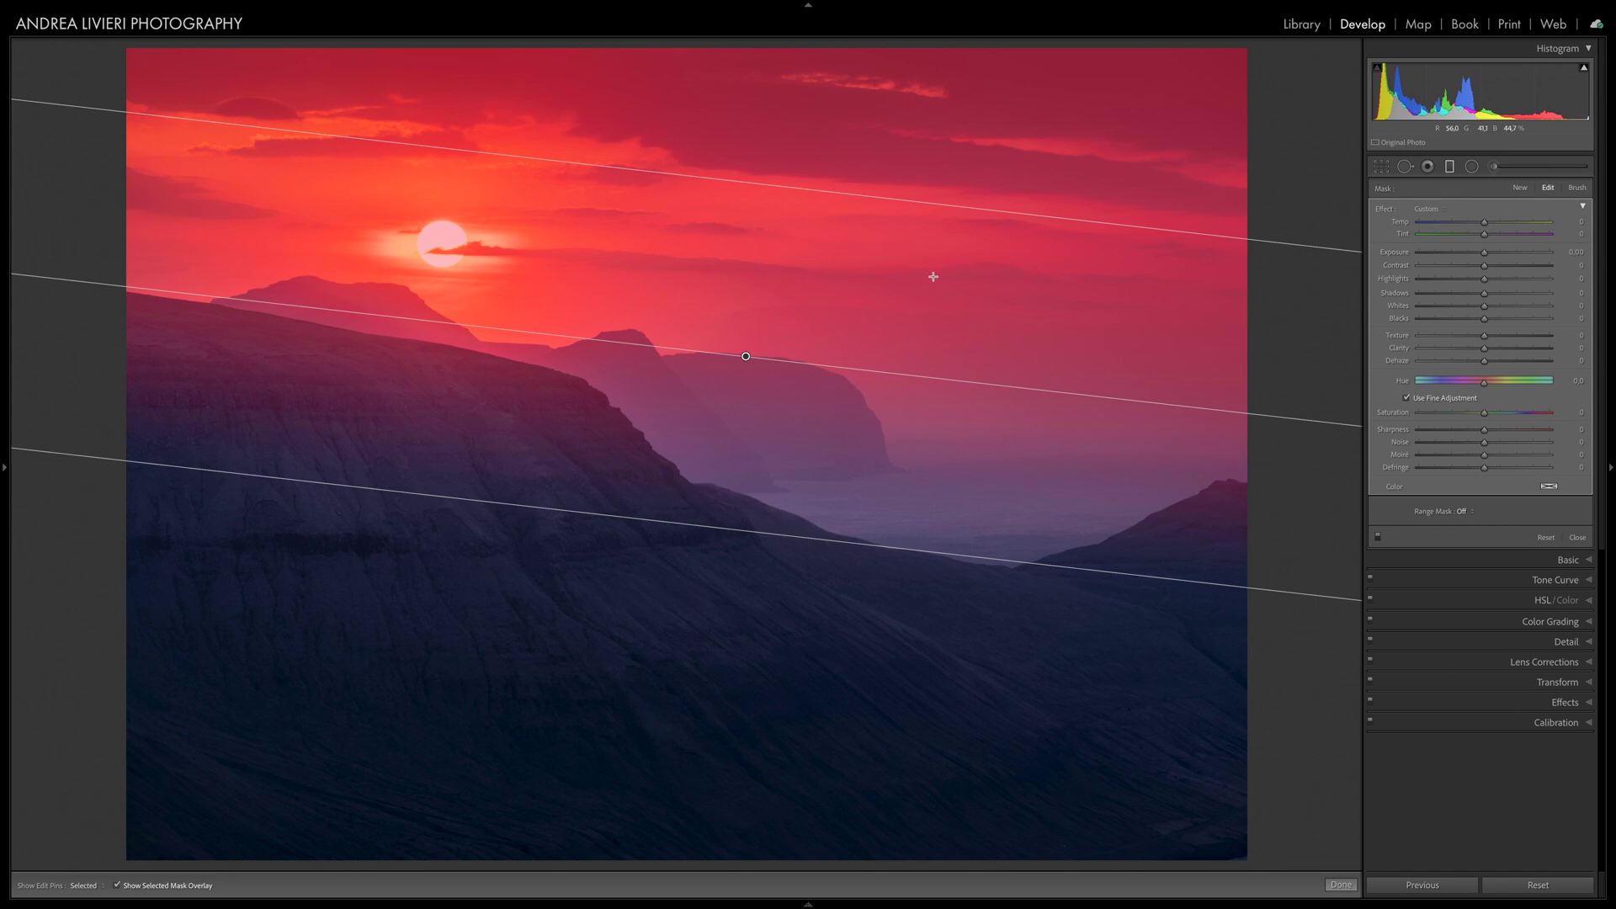
Step: Cycle the graduated filter's mask overlay through its colours to green
{"action": "key", "text": "shift+o"}
{"action": "key", "text": "shift+o"}
{"action": "key", "text": "shift+o"}
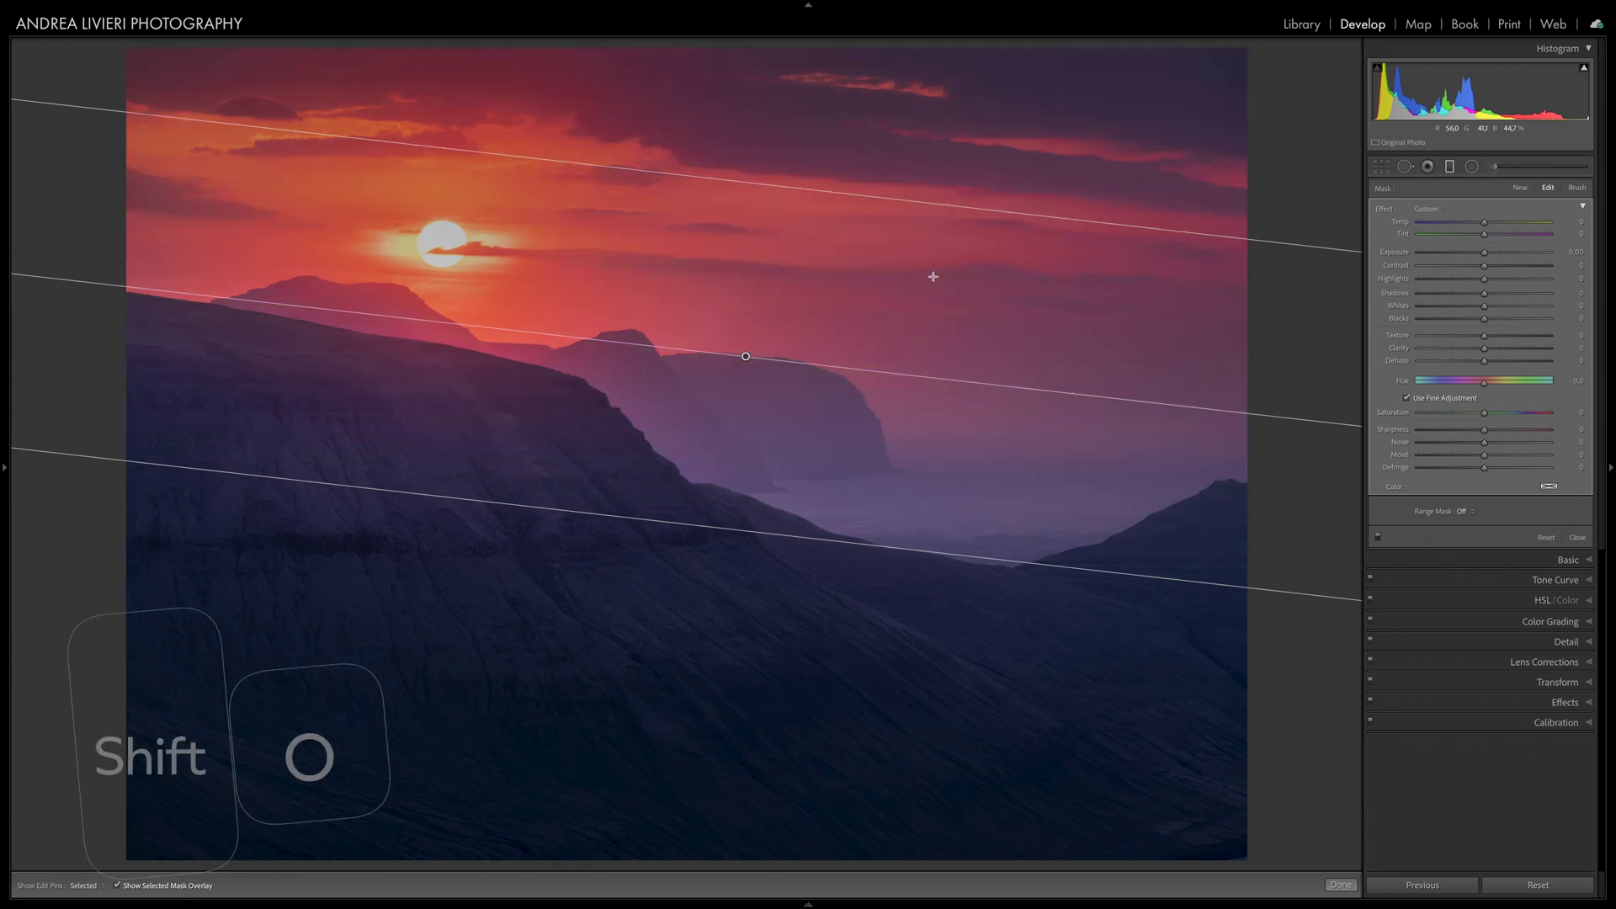
{"action": "key", "text": "shift+o"}
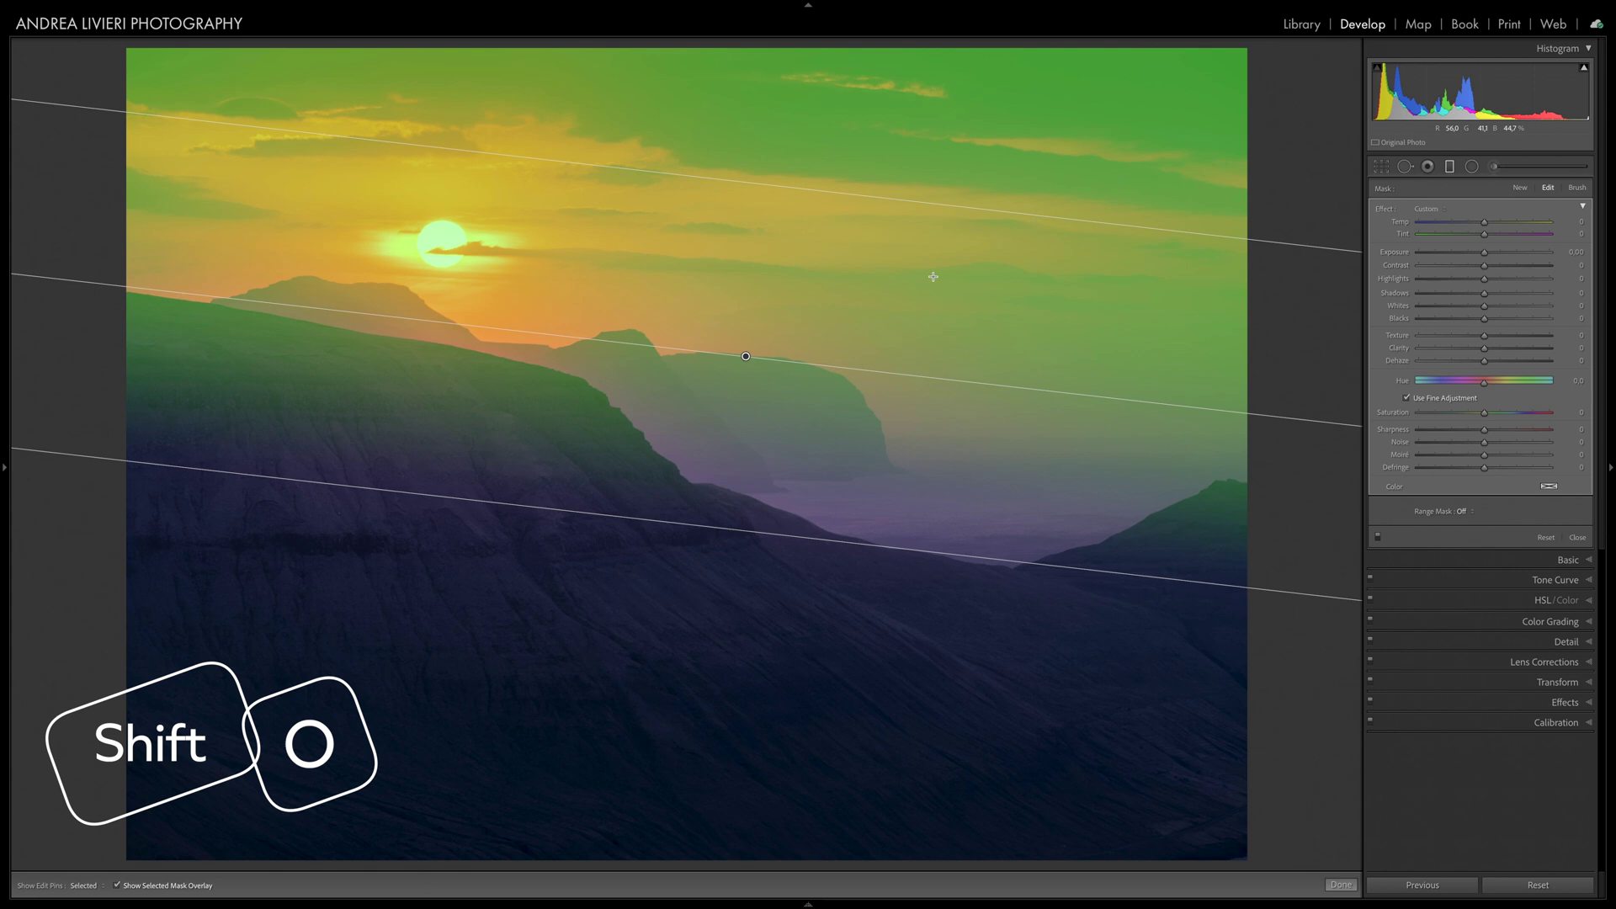
Step: Toggle the display of the selected mask overlay off and on again
{"action": "key", "text": "o"}
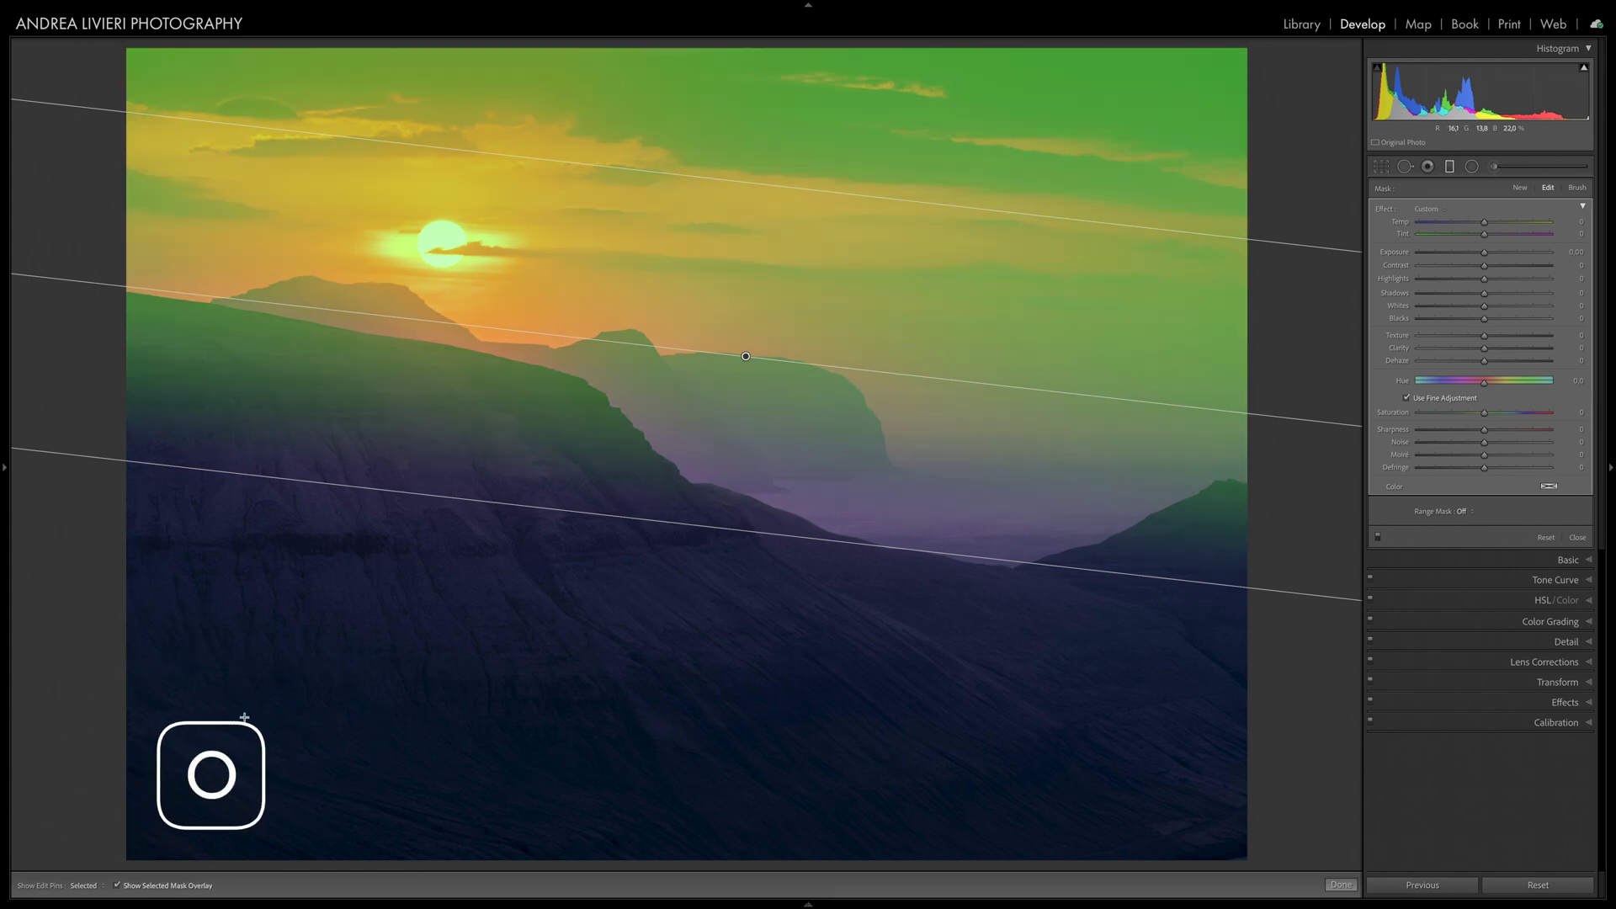
{"action": "left_click", "coordinate": [116, 886]}
{"action": "left_click", "coordinate": [116, 886]}
{"action": "left_click", "coordinate": [96, 883]}
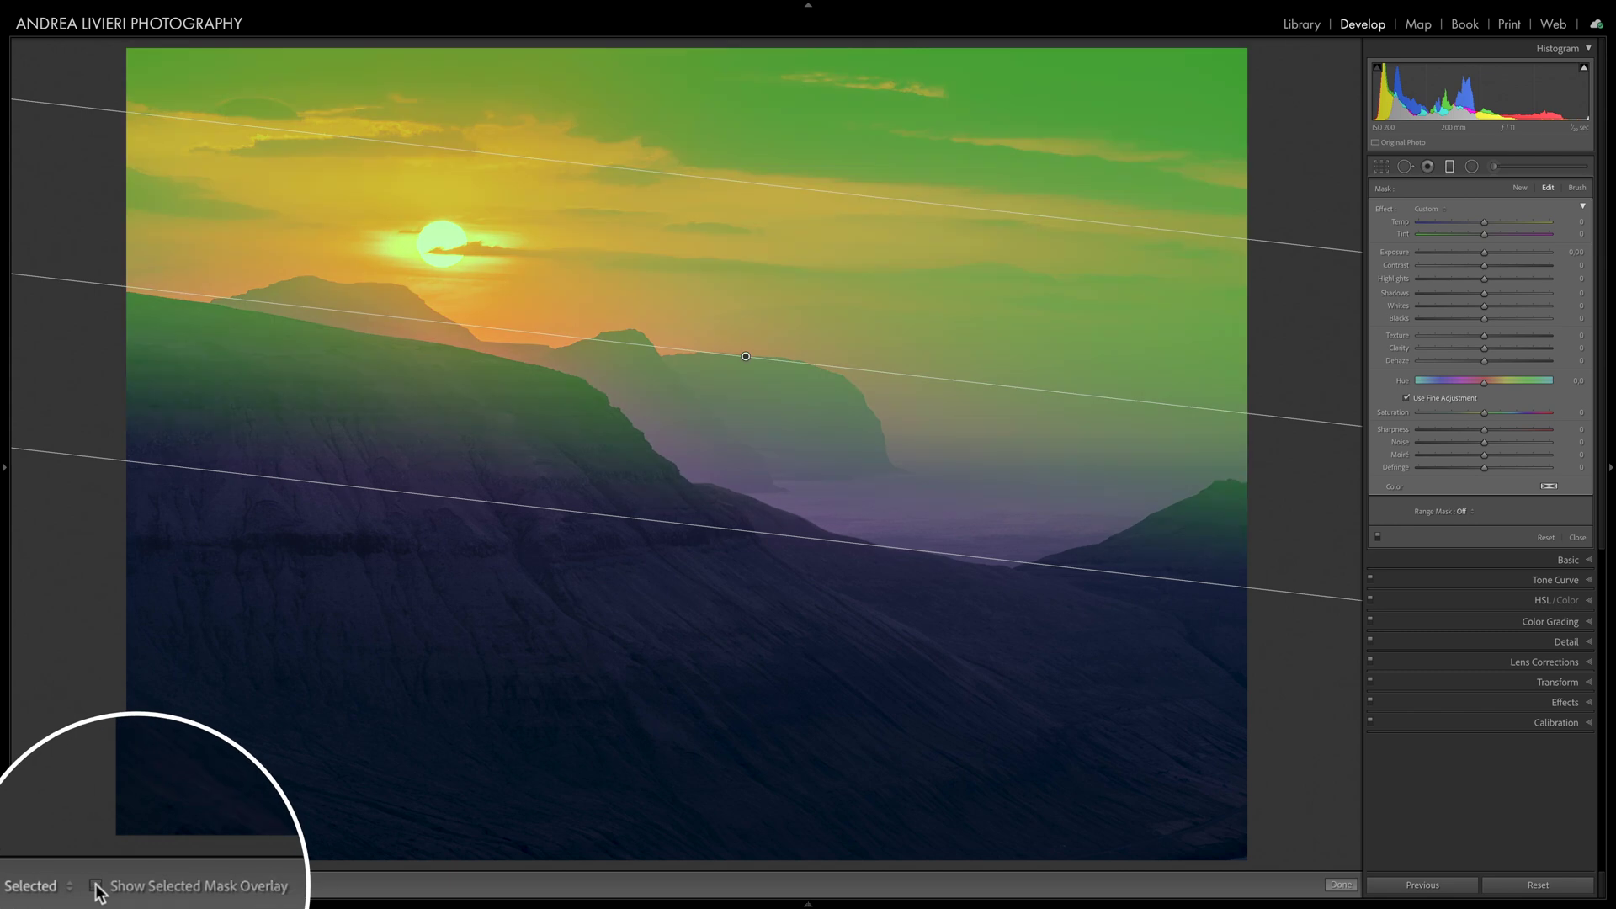
{"action": "left_click", "coordinate": [96, 883]}
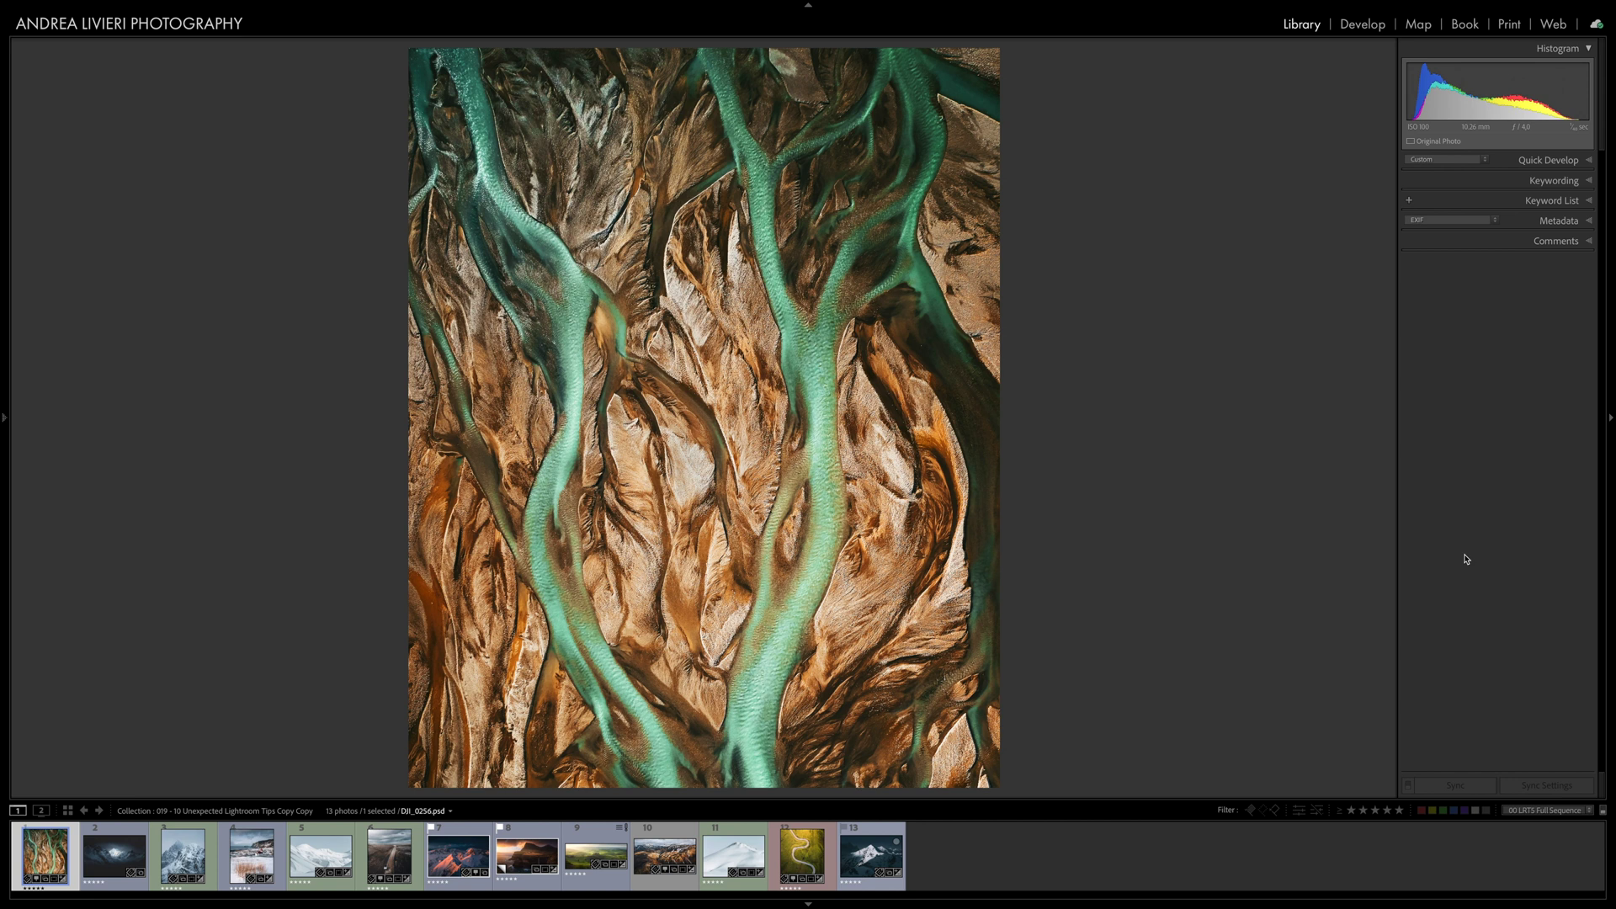
Step: Show the Outdoor Photographer cover layout over the loupe photo and step through the following photos to judge how each fits
{"action": "key", "text": "super+alt+o"}
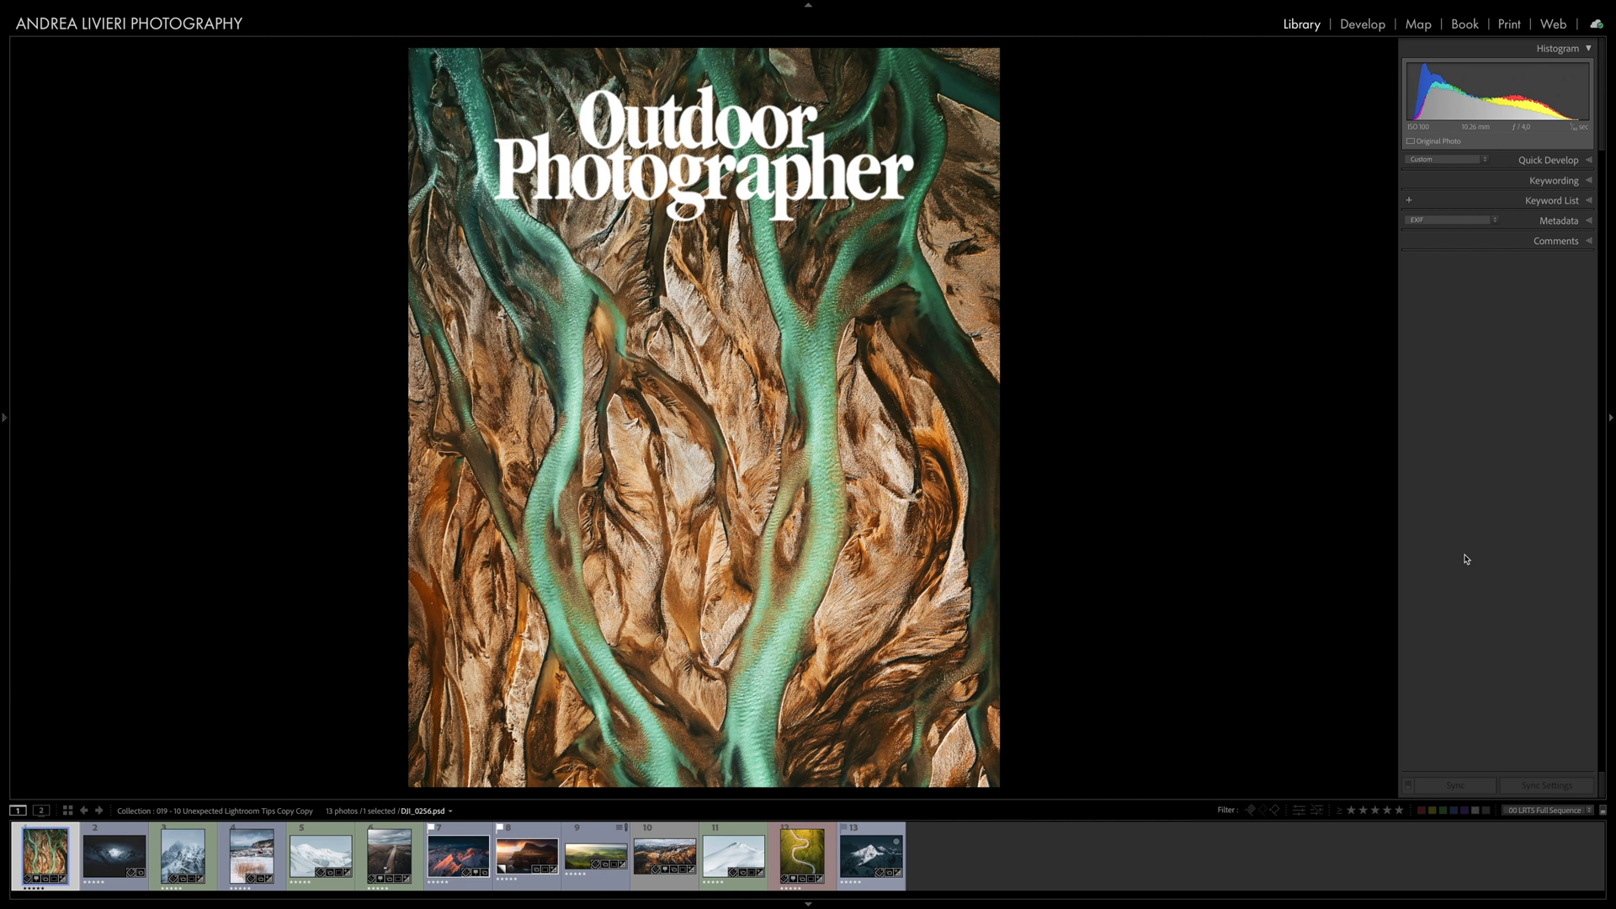
{"action": "key", "text": "Right"}
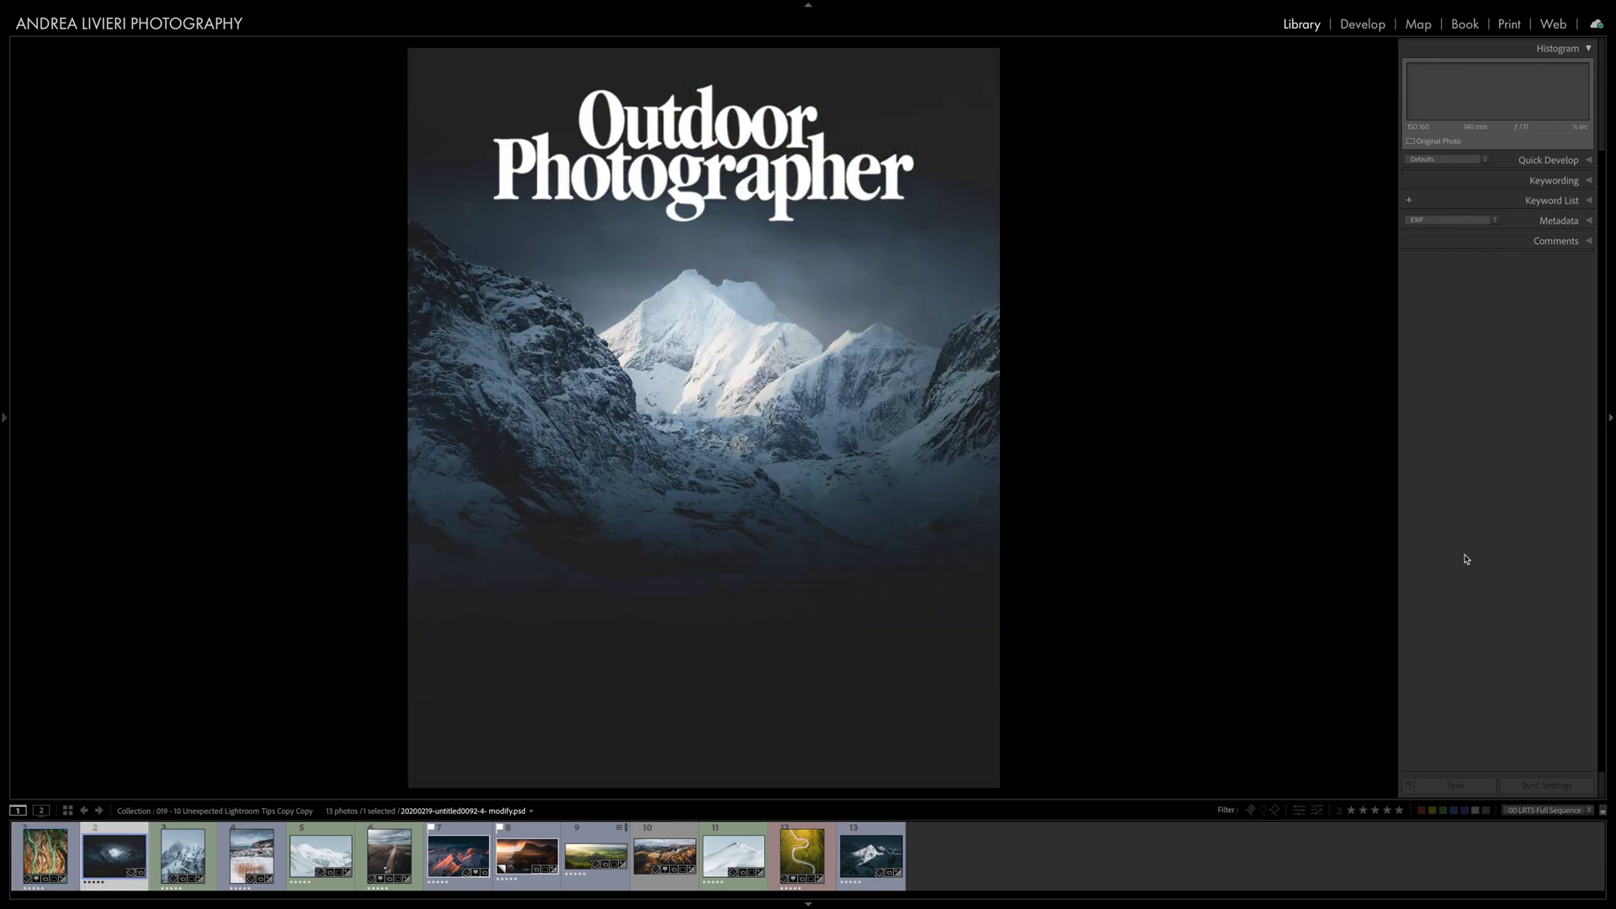
{"action": "key", "text": "Right"}
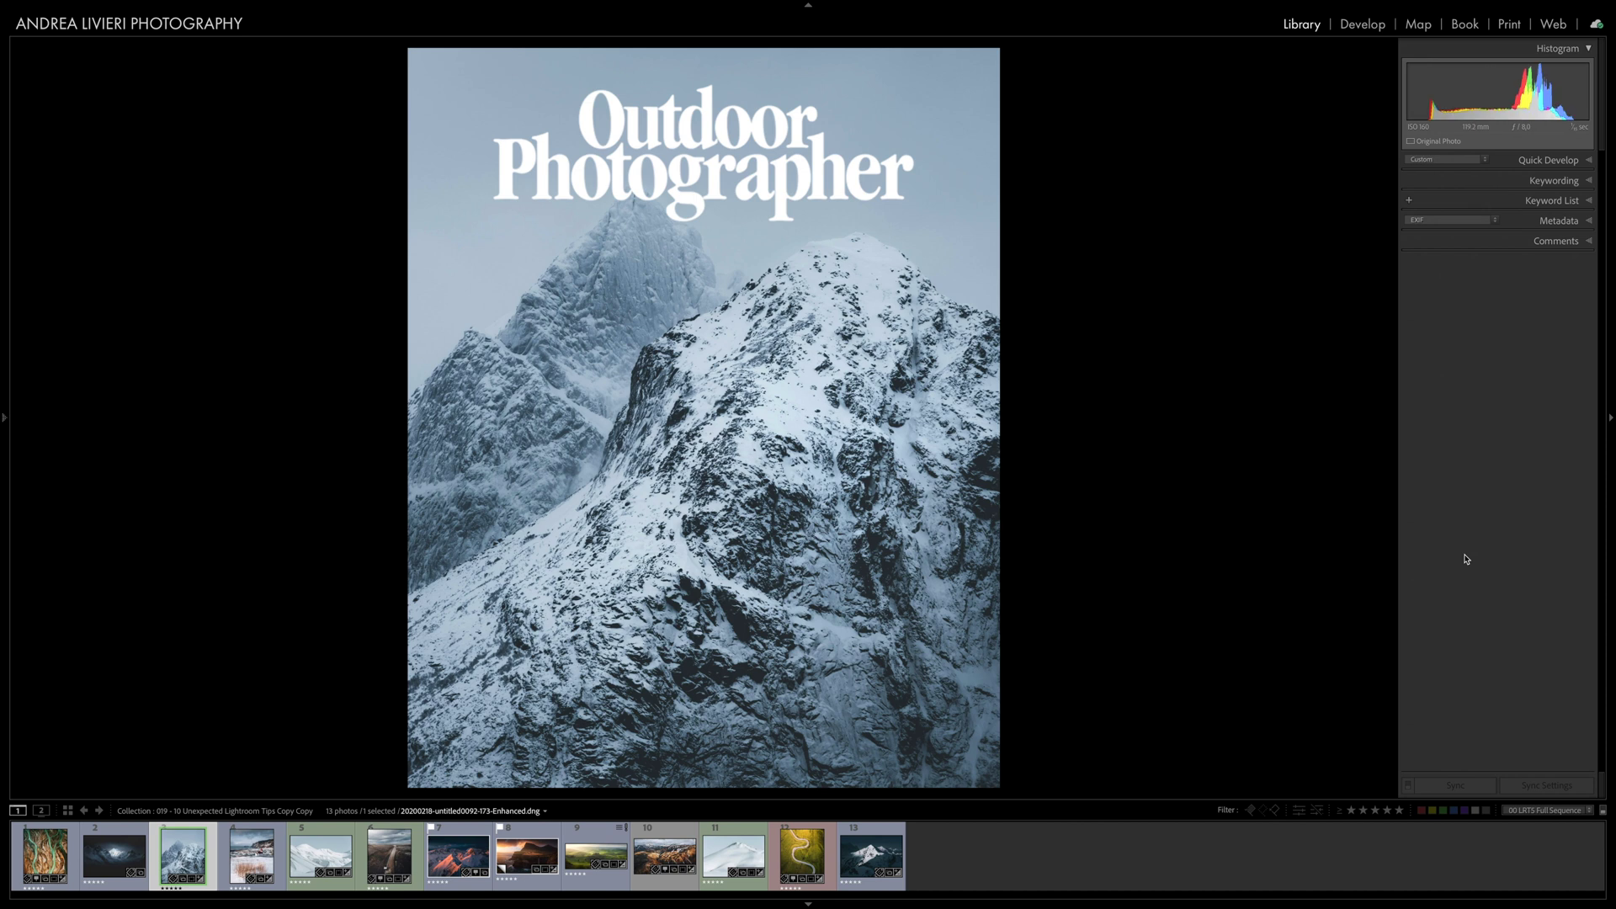
{"action": "key", "text": "Right"}
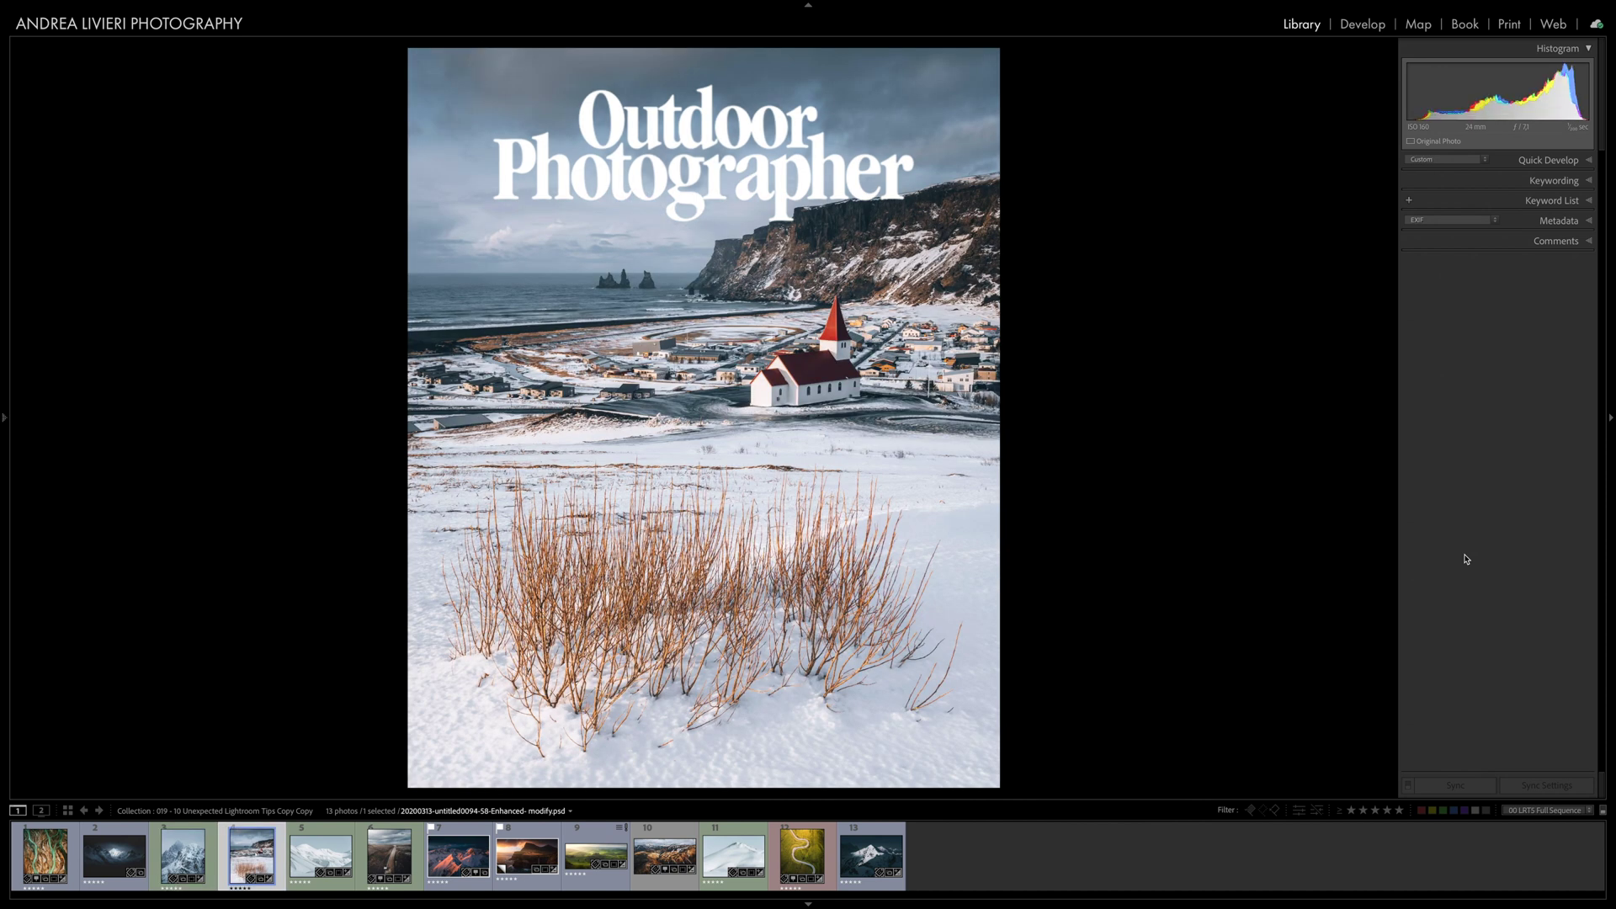
{"action": "key", "text": "Right"}
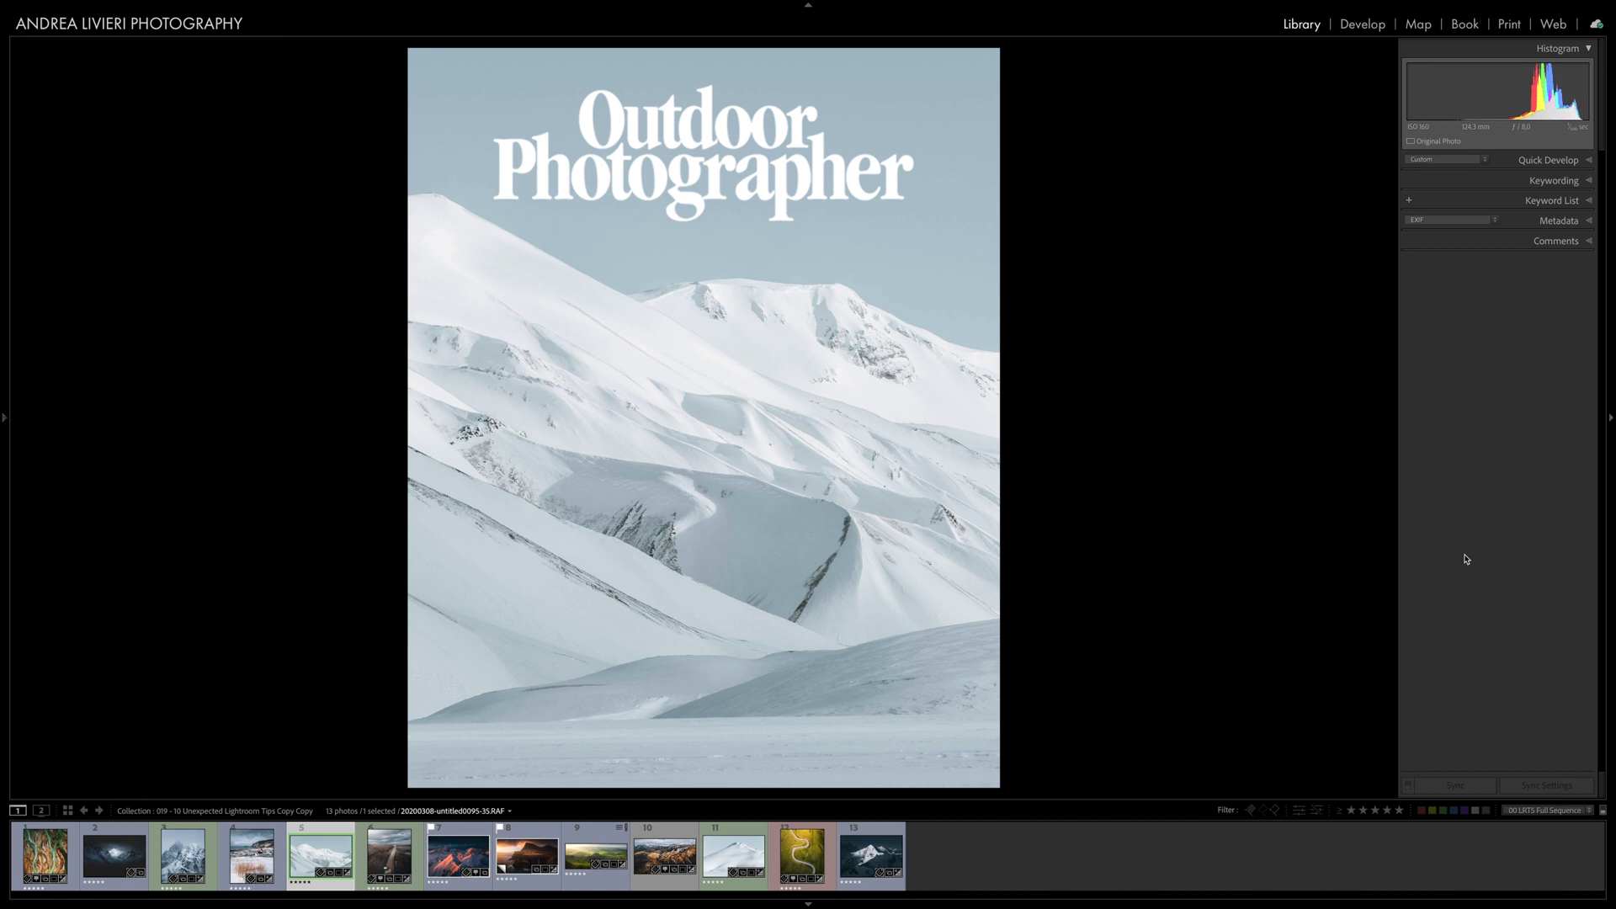
{"action": "key", "text": "Right"}
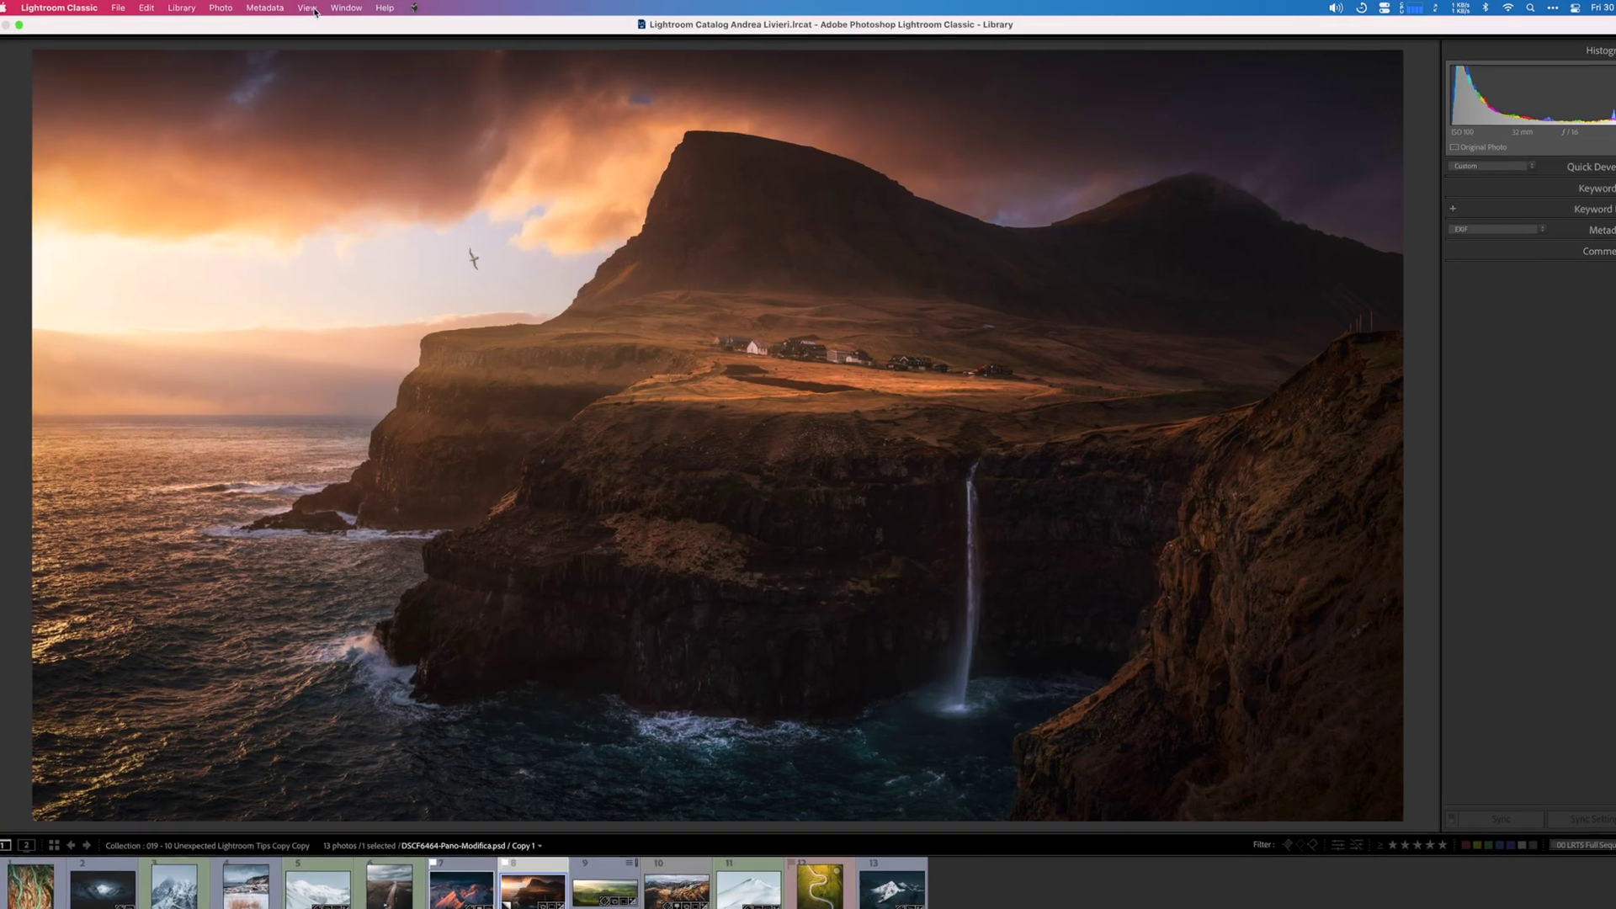
Step: Choose unexpected_LRtips_thumbnail.png as the layout image for the loupe overlay
{"action": "left_click", "coordinate": [290, 10]}
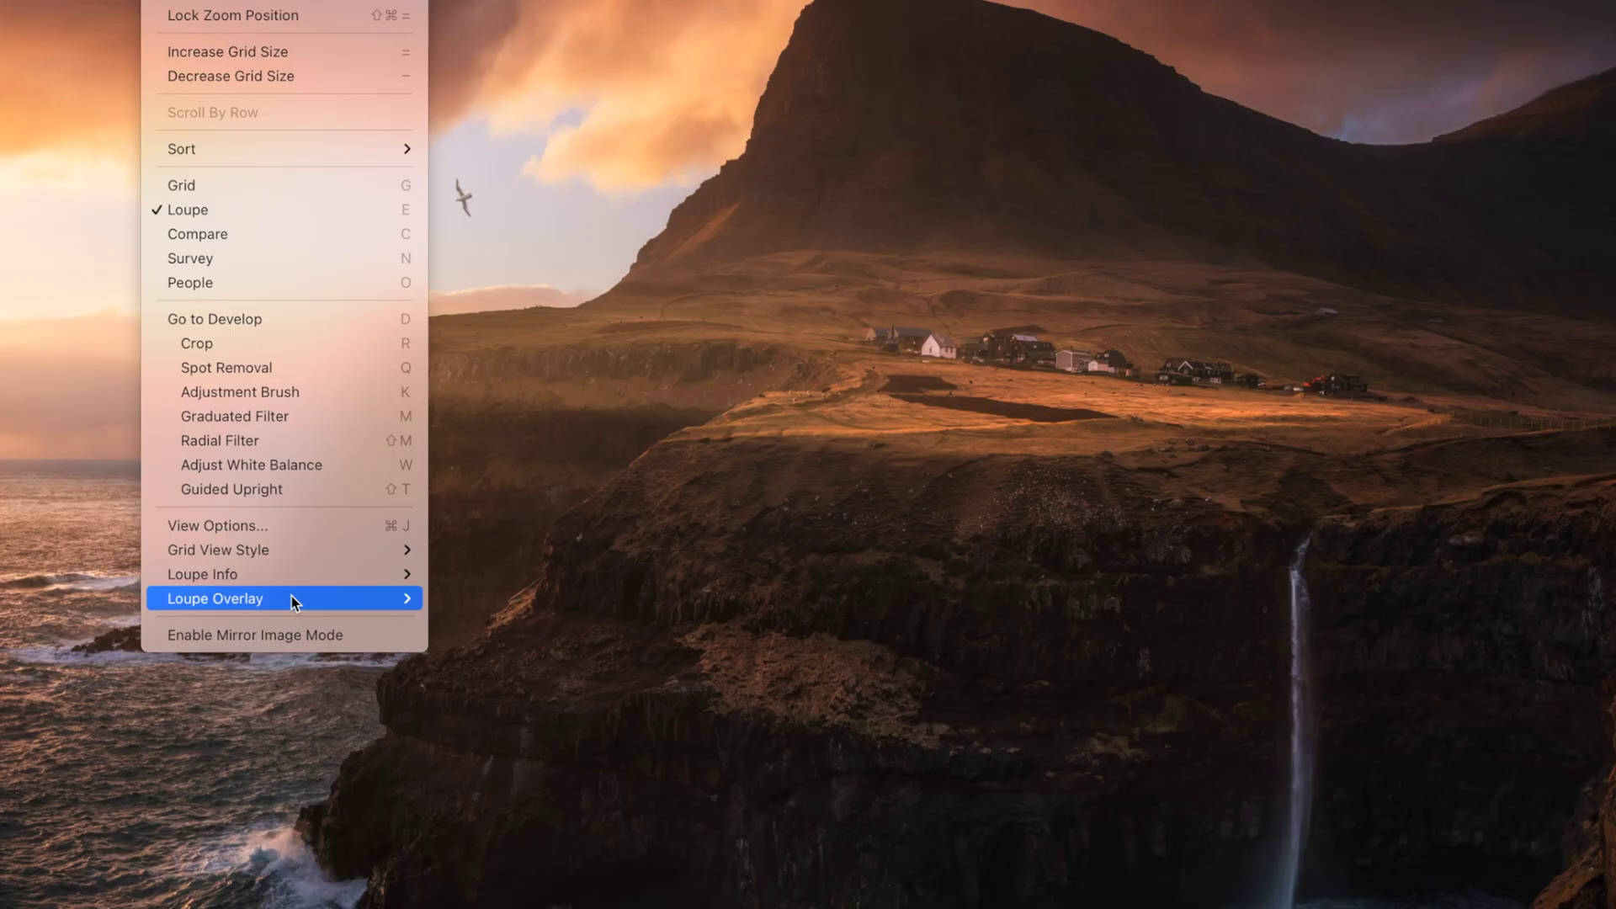
{"action": "mouse_move", "coordinate": [290, 600]}
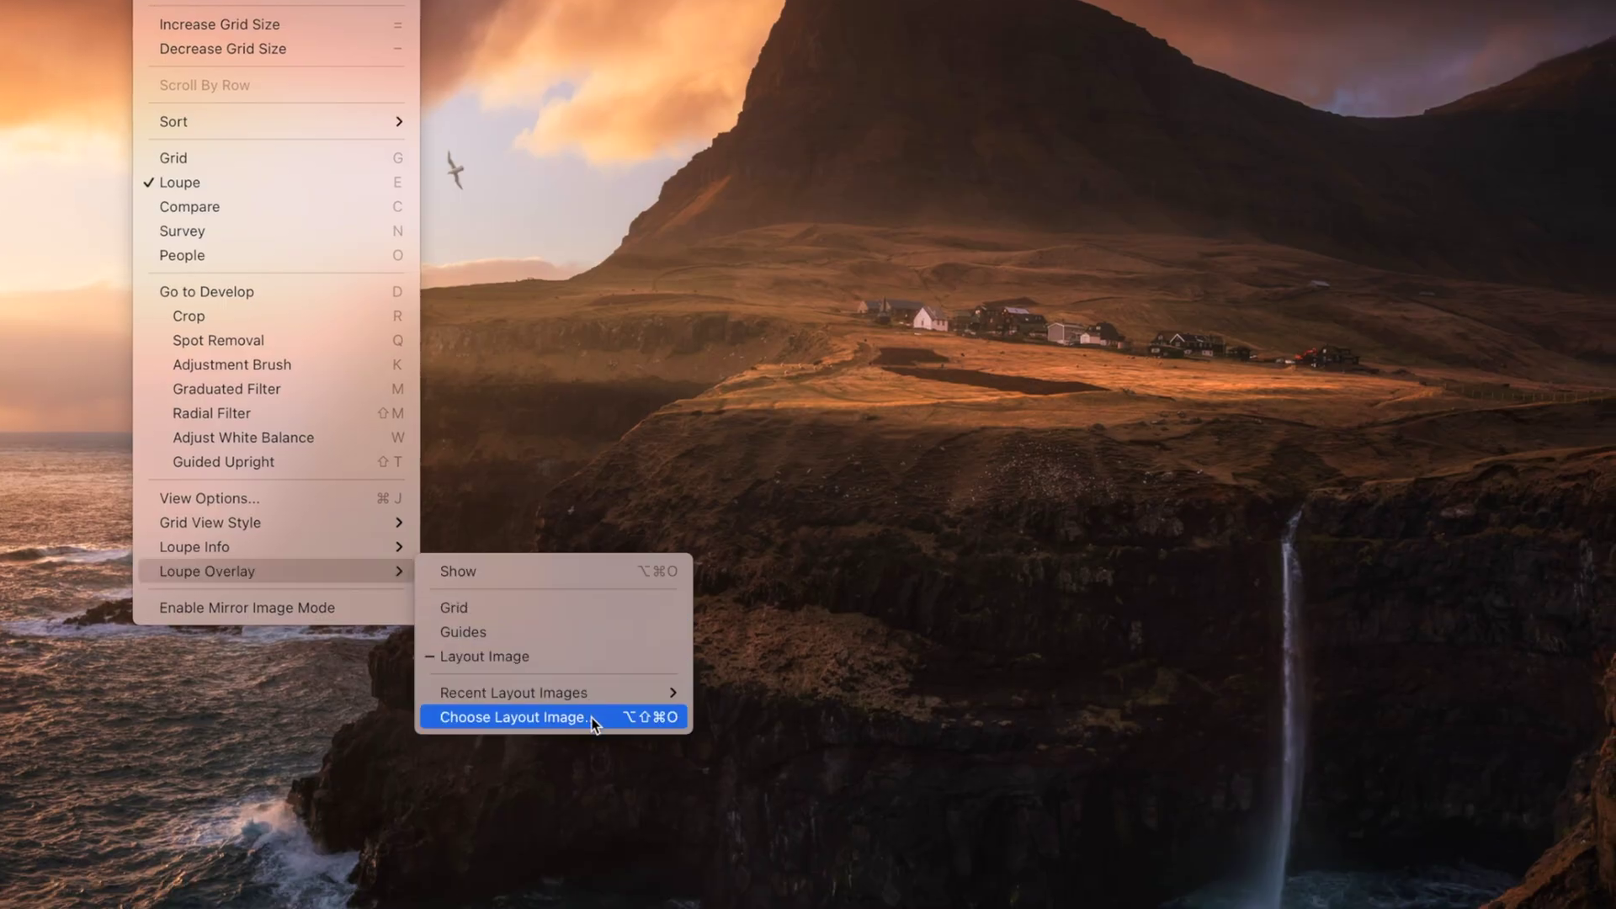
{"action": "left_click", "coordinate": [593, 718]}
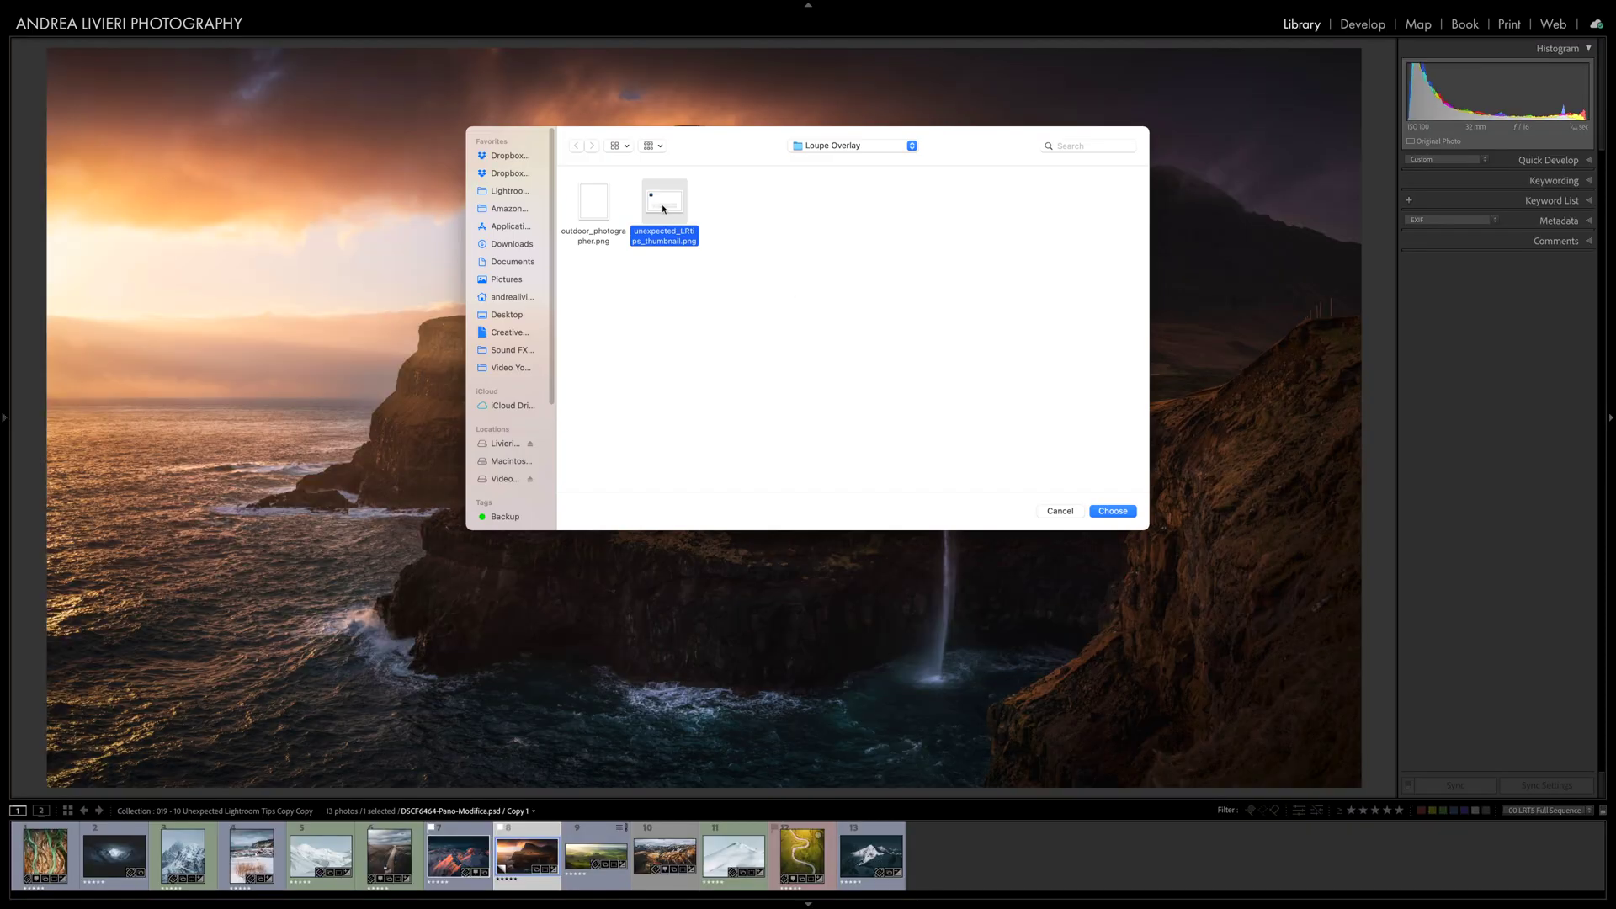
{"action": "left_click", "coordinate": [1121, 515]}
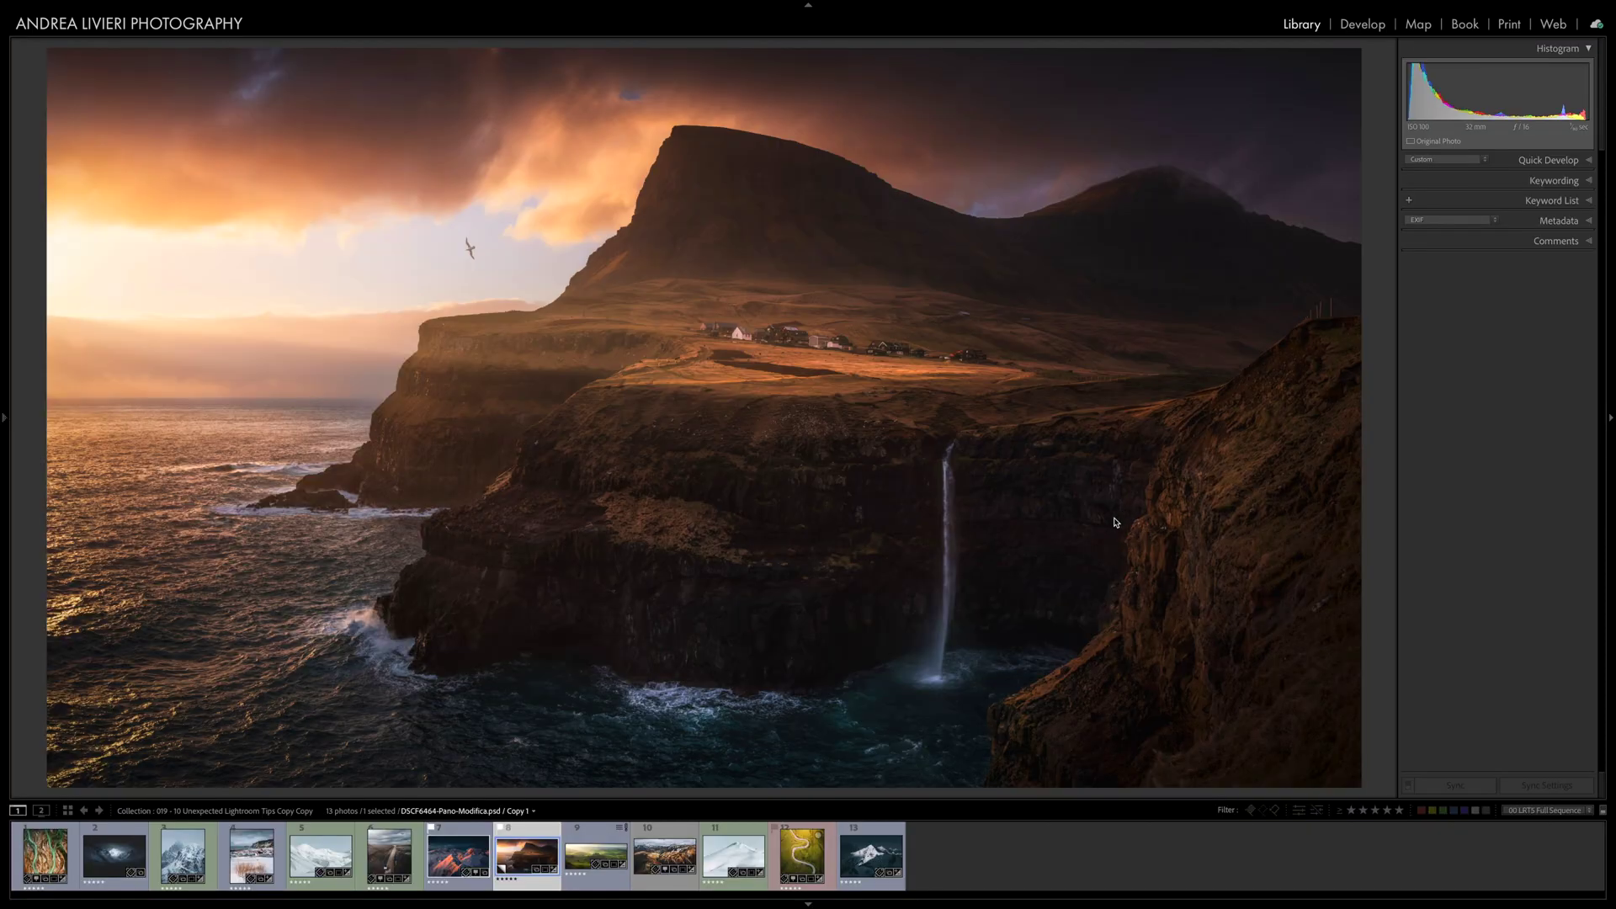
Step: Step through the next photos to preview each one beneath the thumbnail layout overlay
{"action": "key", "text": "Right"}
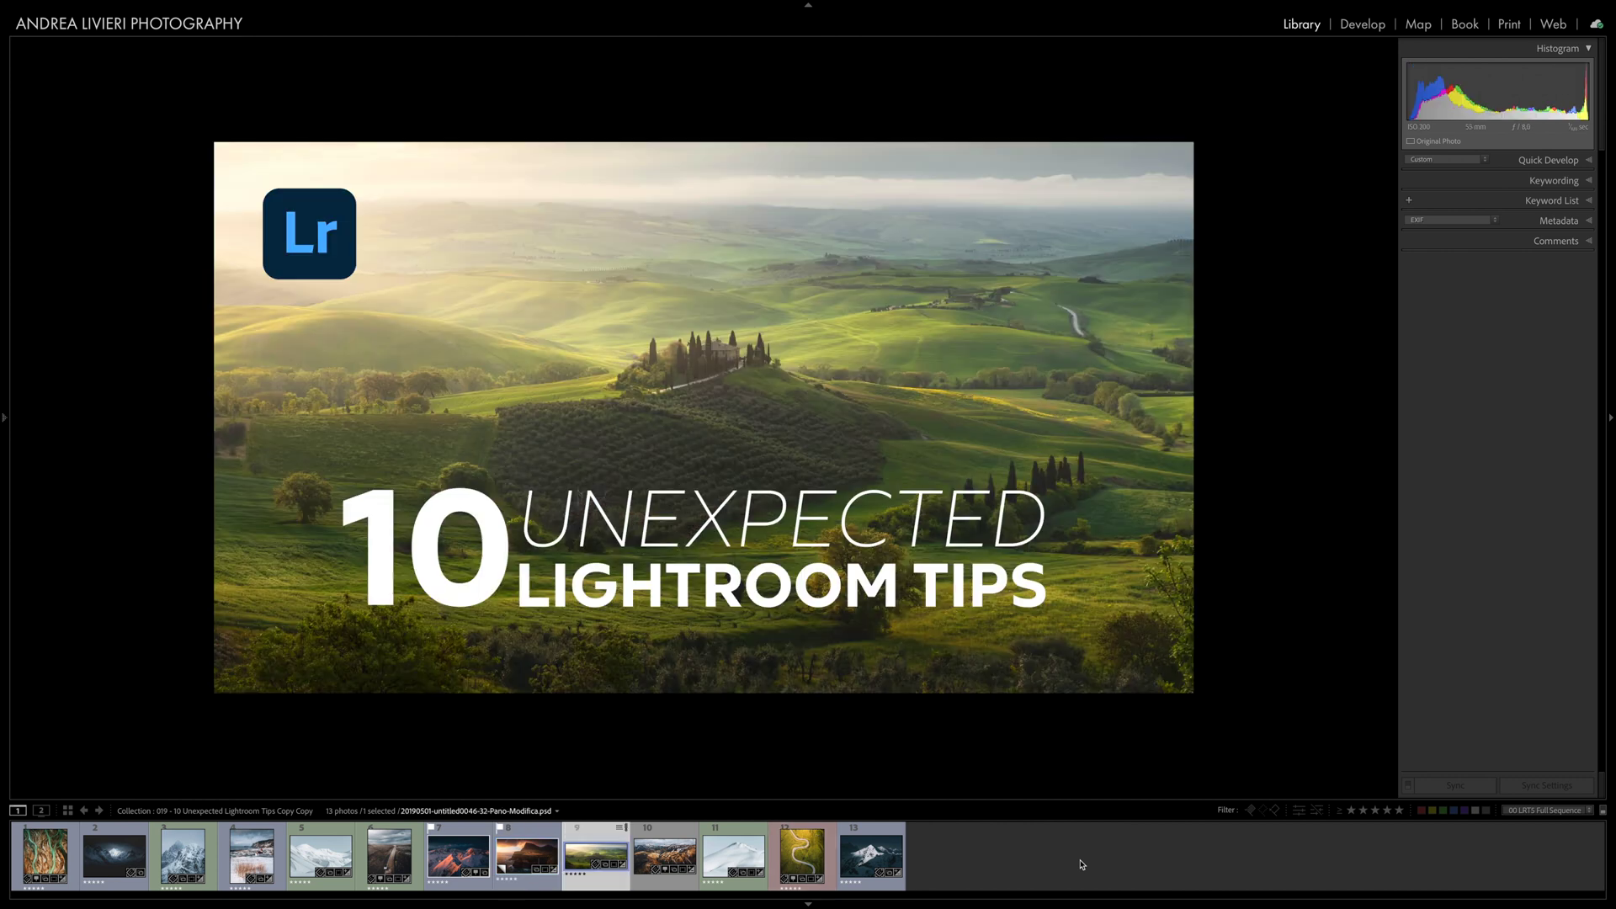
{"action": "key", "text": "Right"}
{"action": "key", "text": "Right"}
{"action": "key", "text": "Right"}
{"action": "key", "text": "Right"}
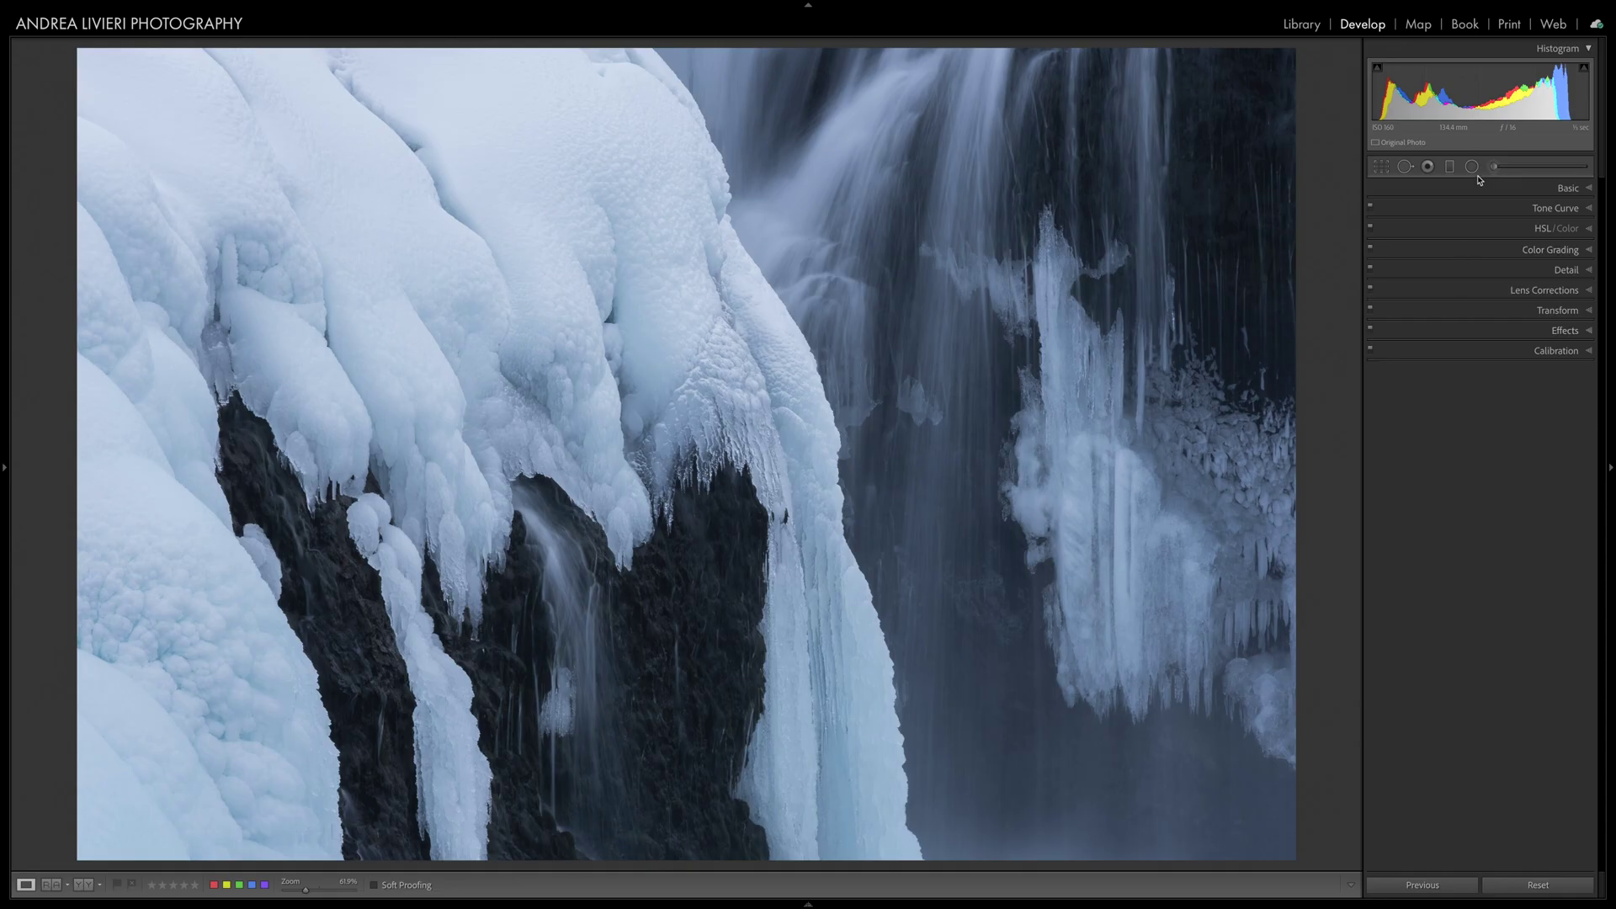
Step: Draw a radial filter with exposure 0.53, contrast 16 and clarity 14 over the lower ice formation, and reposition it over the ice
{"action": "left_click", "coordinate": [1474, 171]}
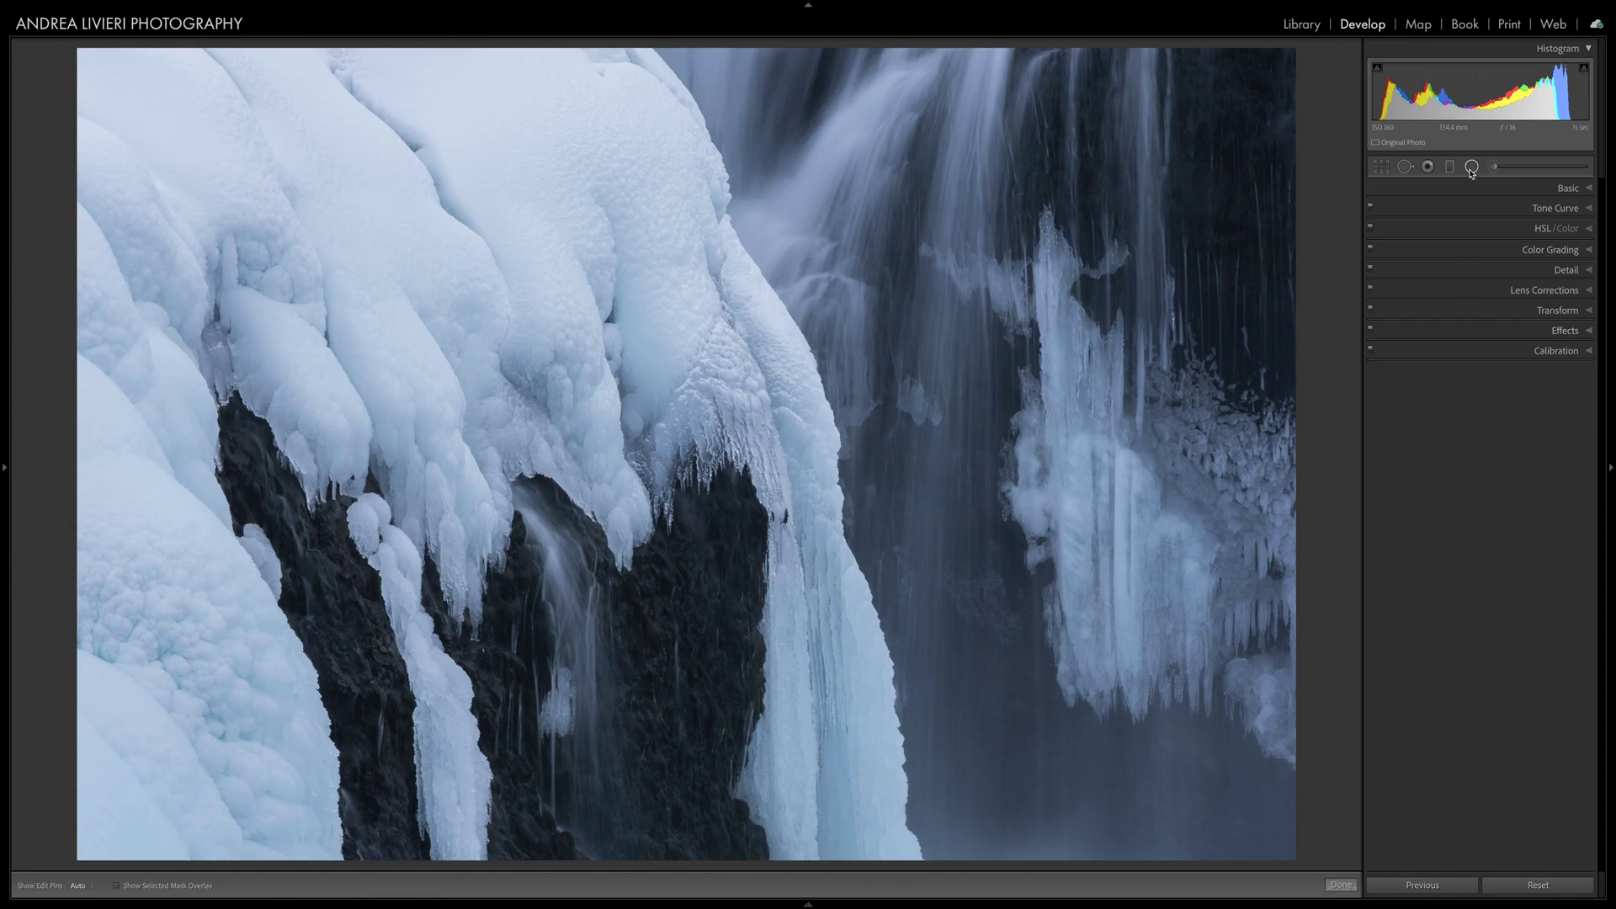
{"action": "left_click", "coordinate": [1495, 199]}
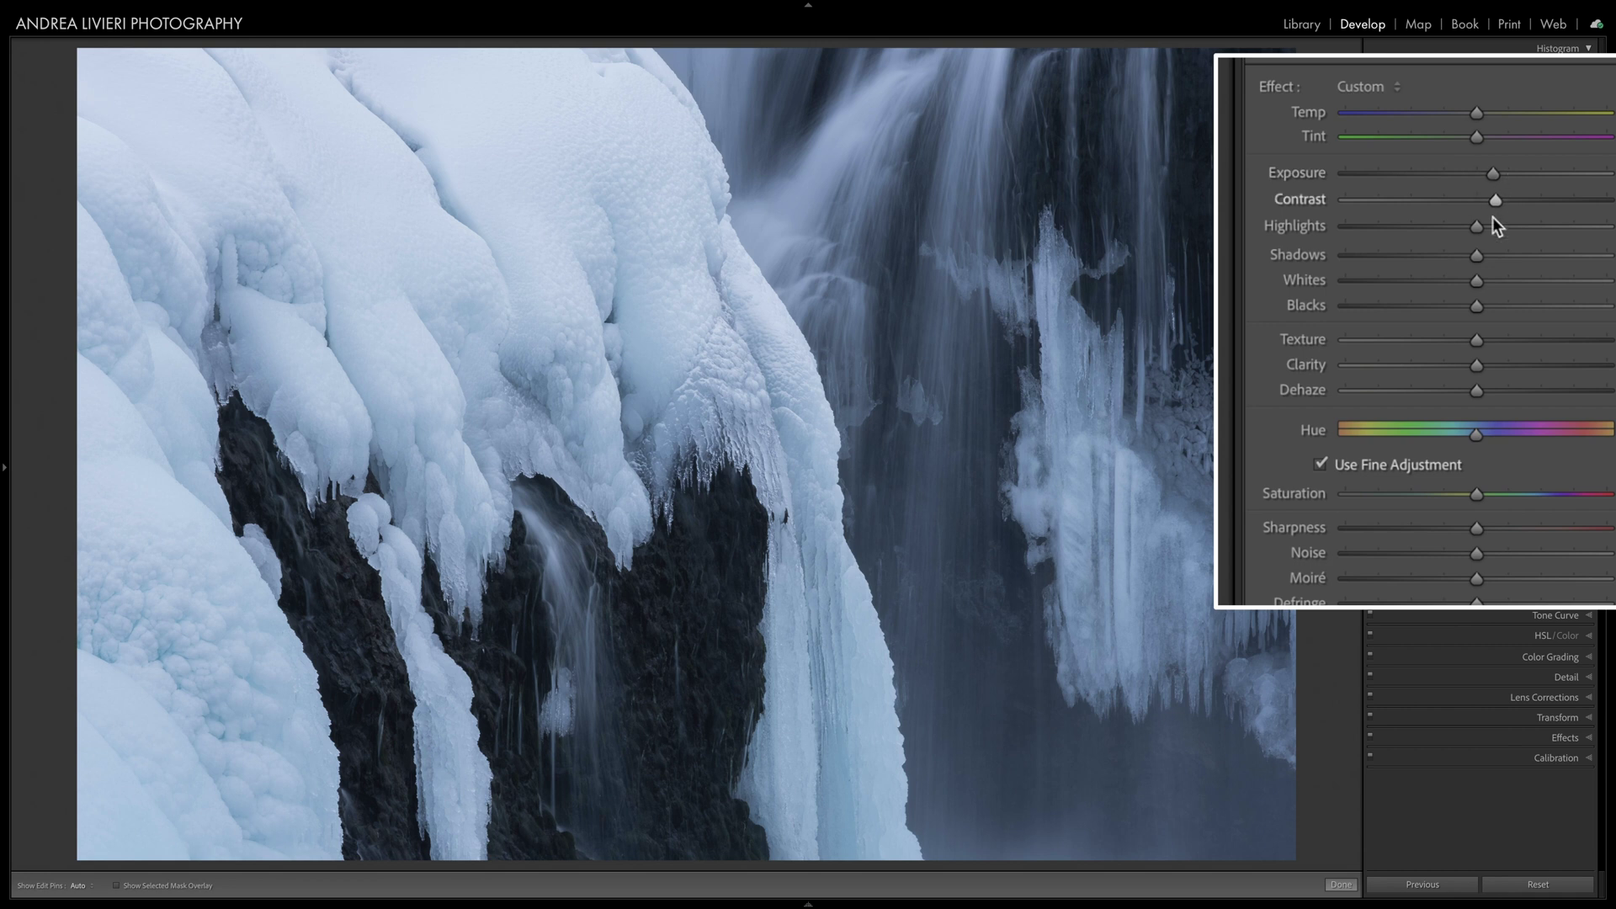
{"action": "left_click", "coordinate": [1494, 366]}
{"action": "left_click_drag", "start_coordinate": [1107, 538], "coordinate": [1229, 683]}
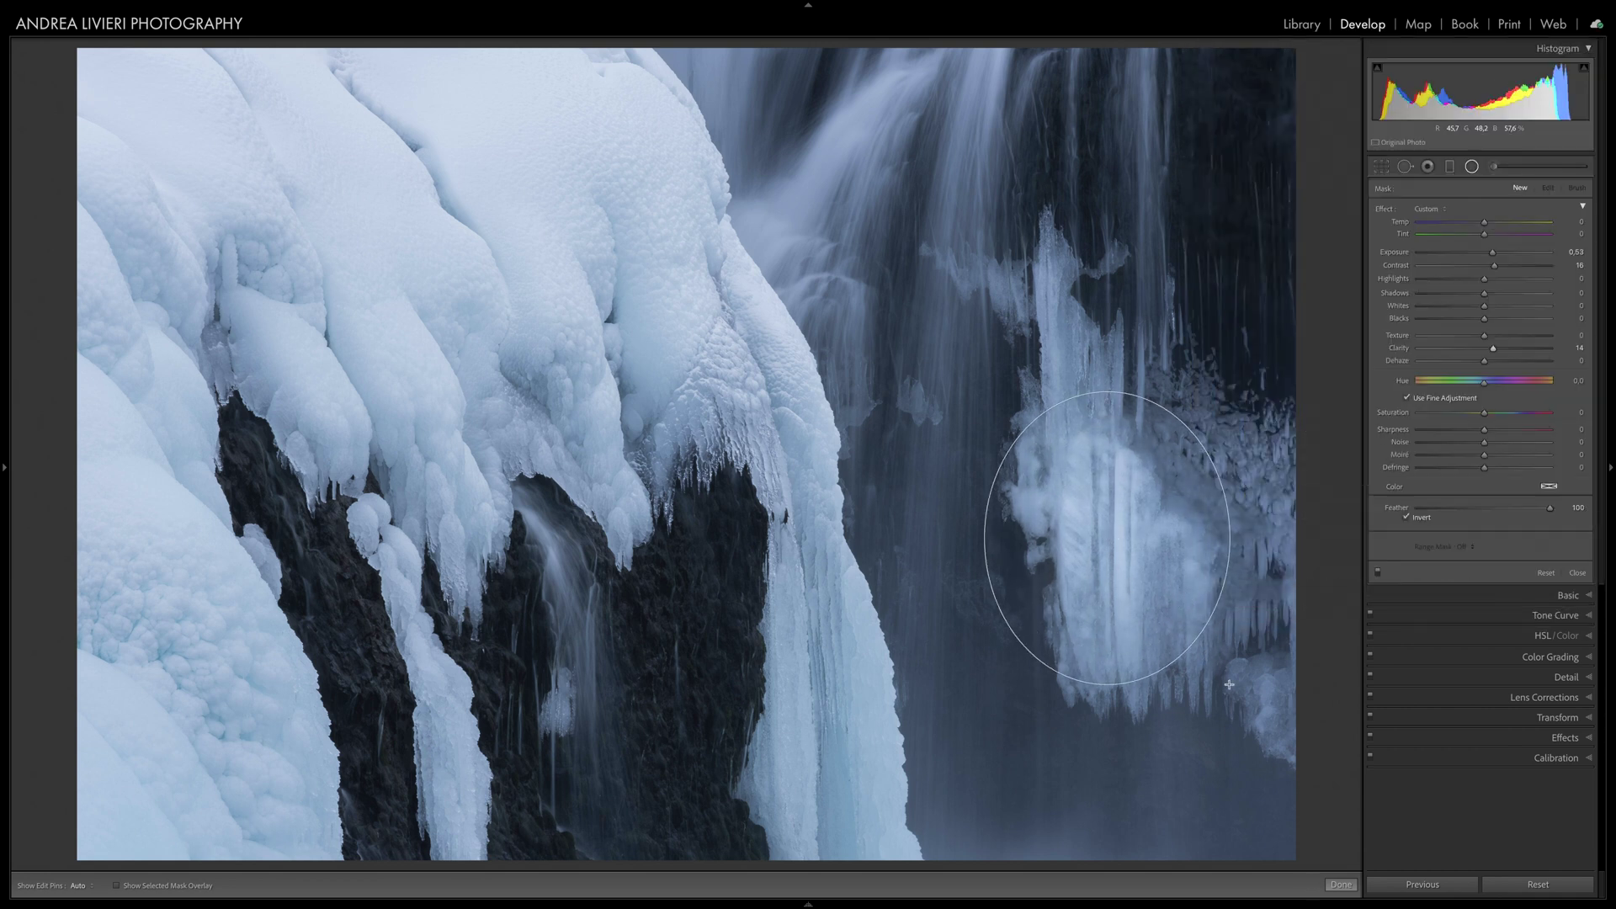
{"action": "left_click_drag", "start_coordinate": [1104, 536], "coordinate": [1114, 563]}
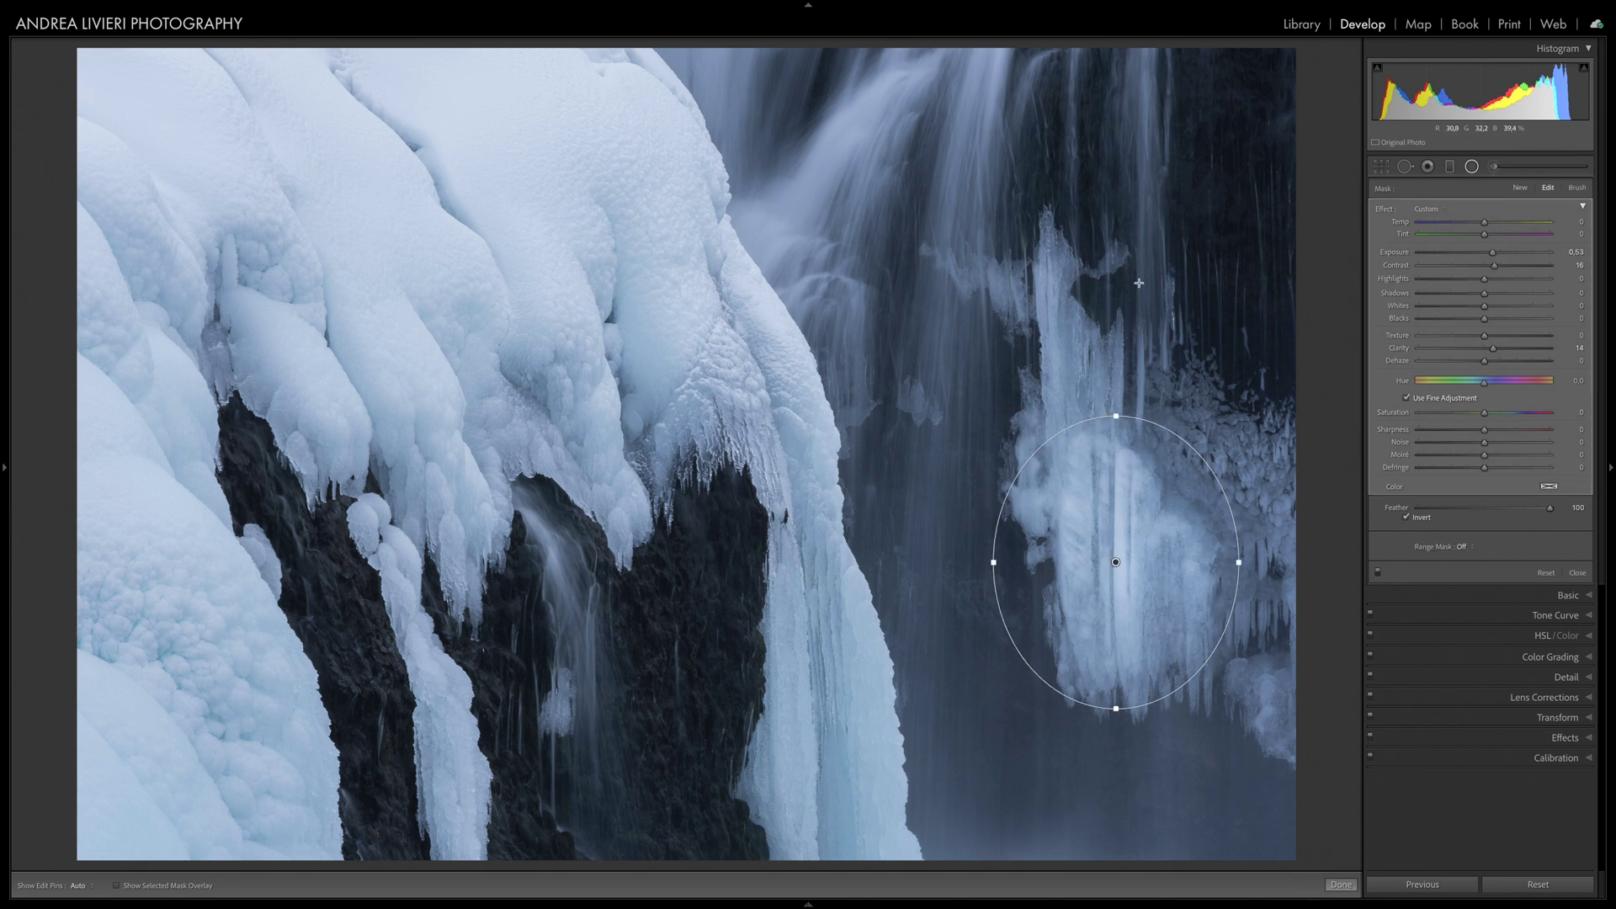
Step: Draw further small radial filters over the upper icicles and the dark rock beneath the snow
{"action": "left_click_drag", "start_coordinate": [1075, 180], "coordinate": [1098, 236]}
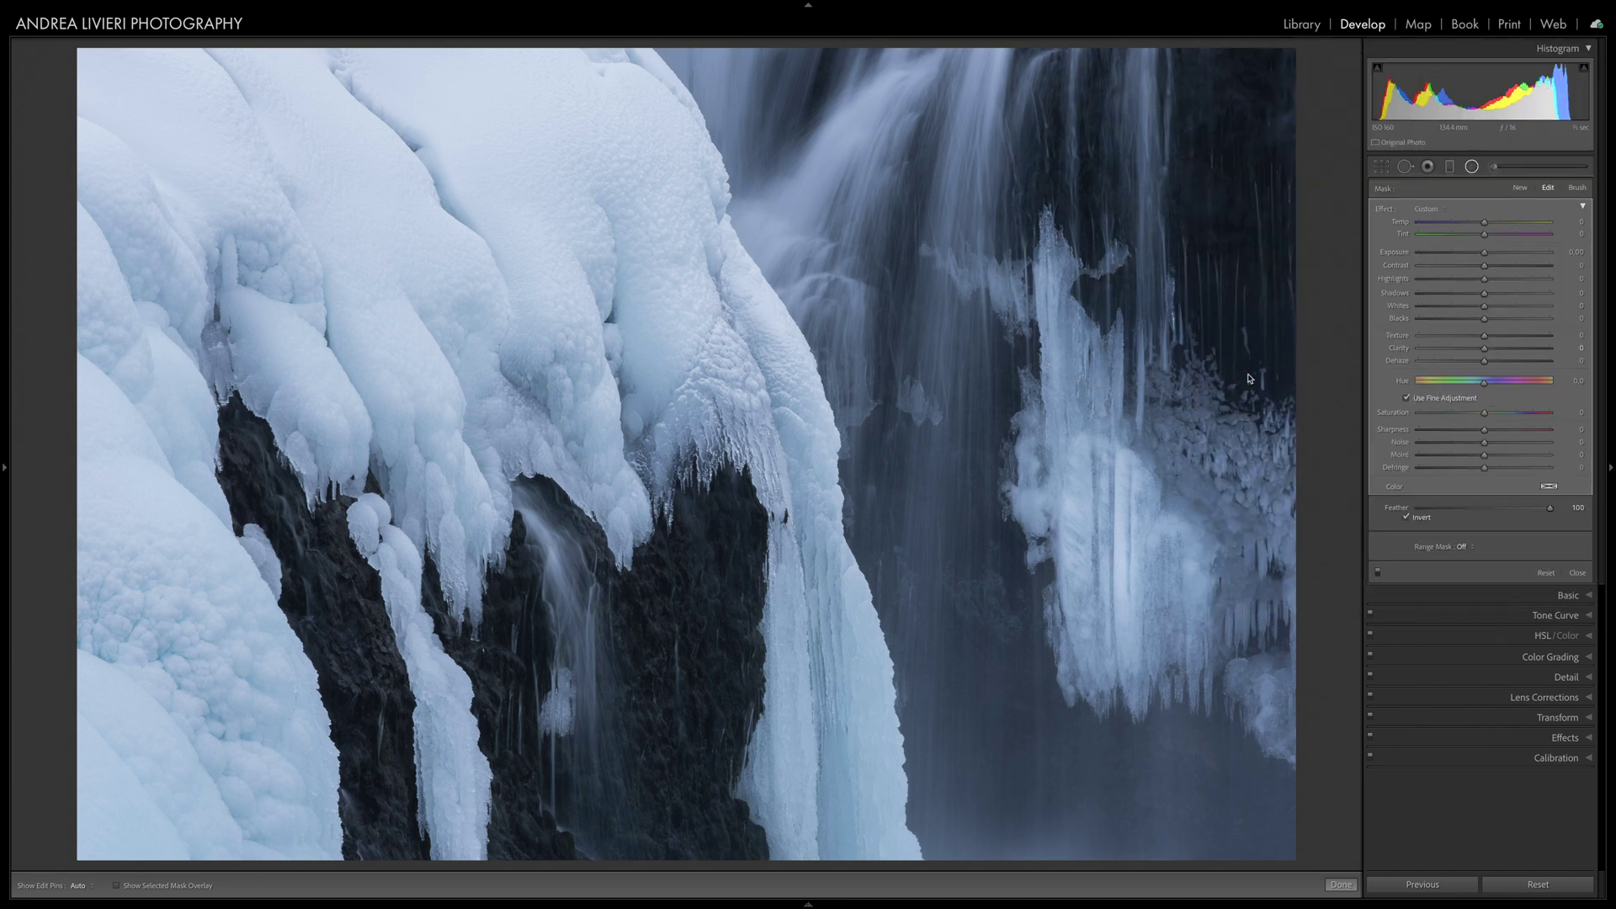
{"action": "left_click", "coordinate": [626, 651]}
{"action": "left_click_drag", "start_coordinate": [626, 651], "coordinate": [660, 646]}
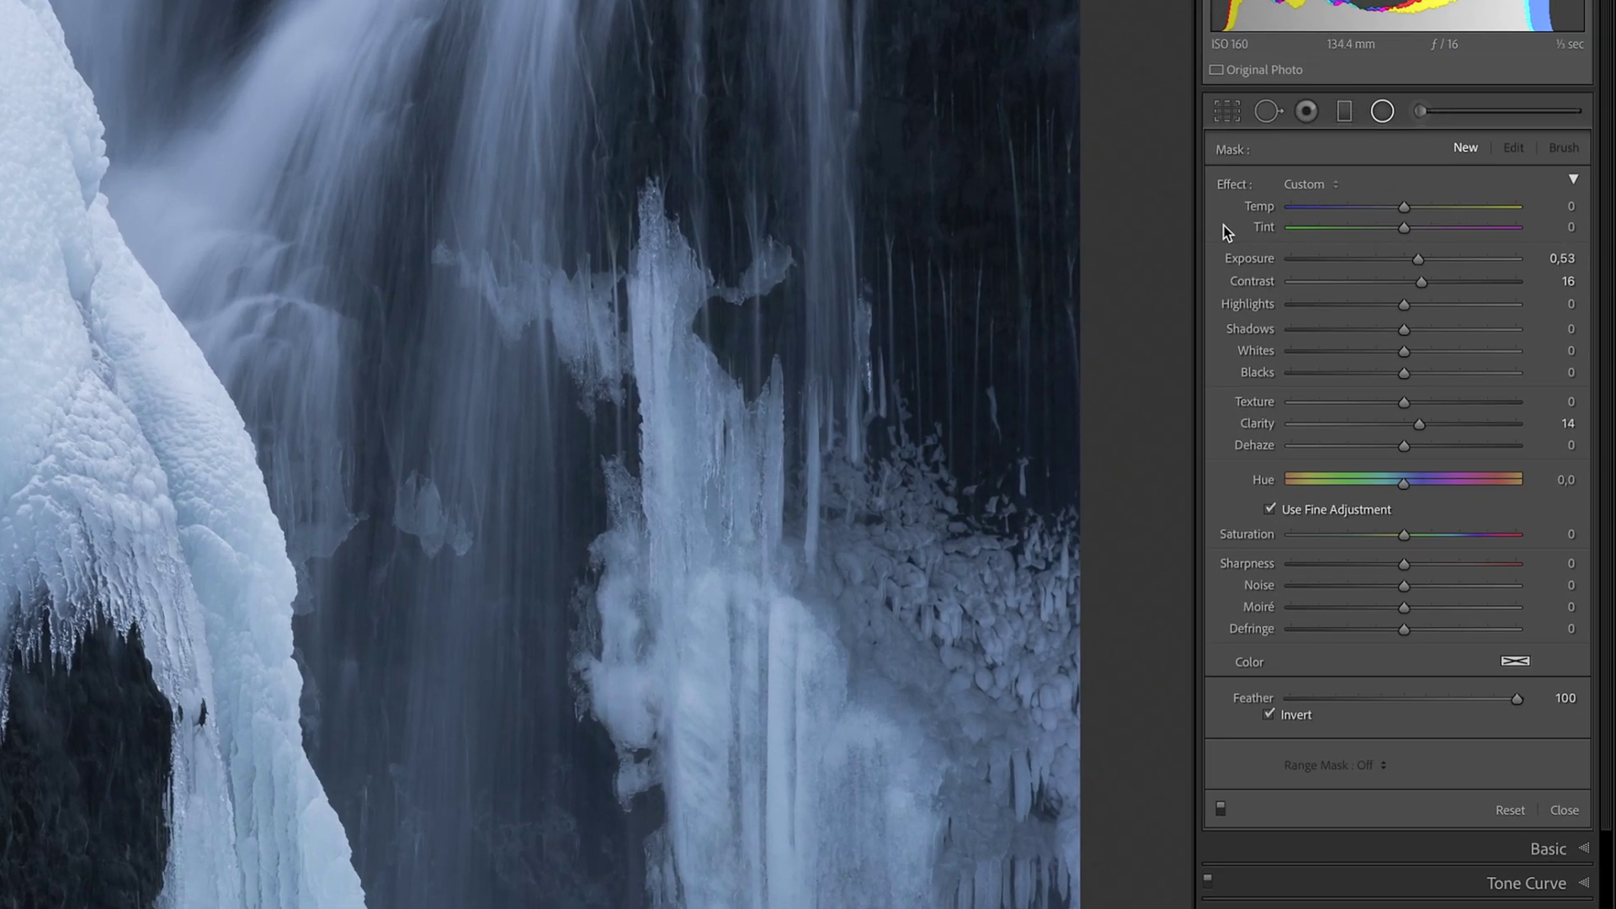
Step: Reset all effect sliders of the radial filter at once, for the new mask and again for the selected one
{"action": "key", "text": "alt"}
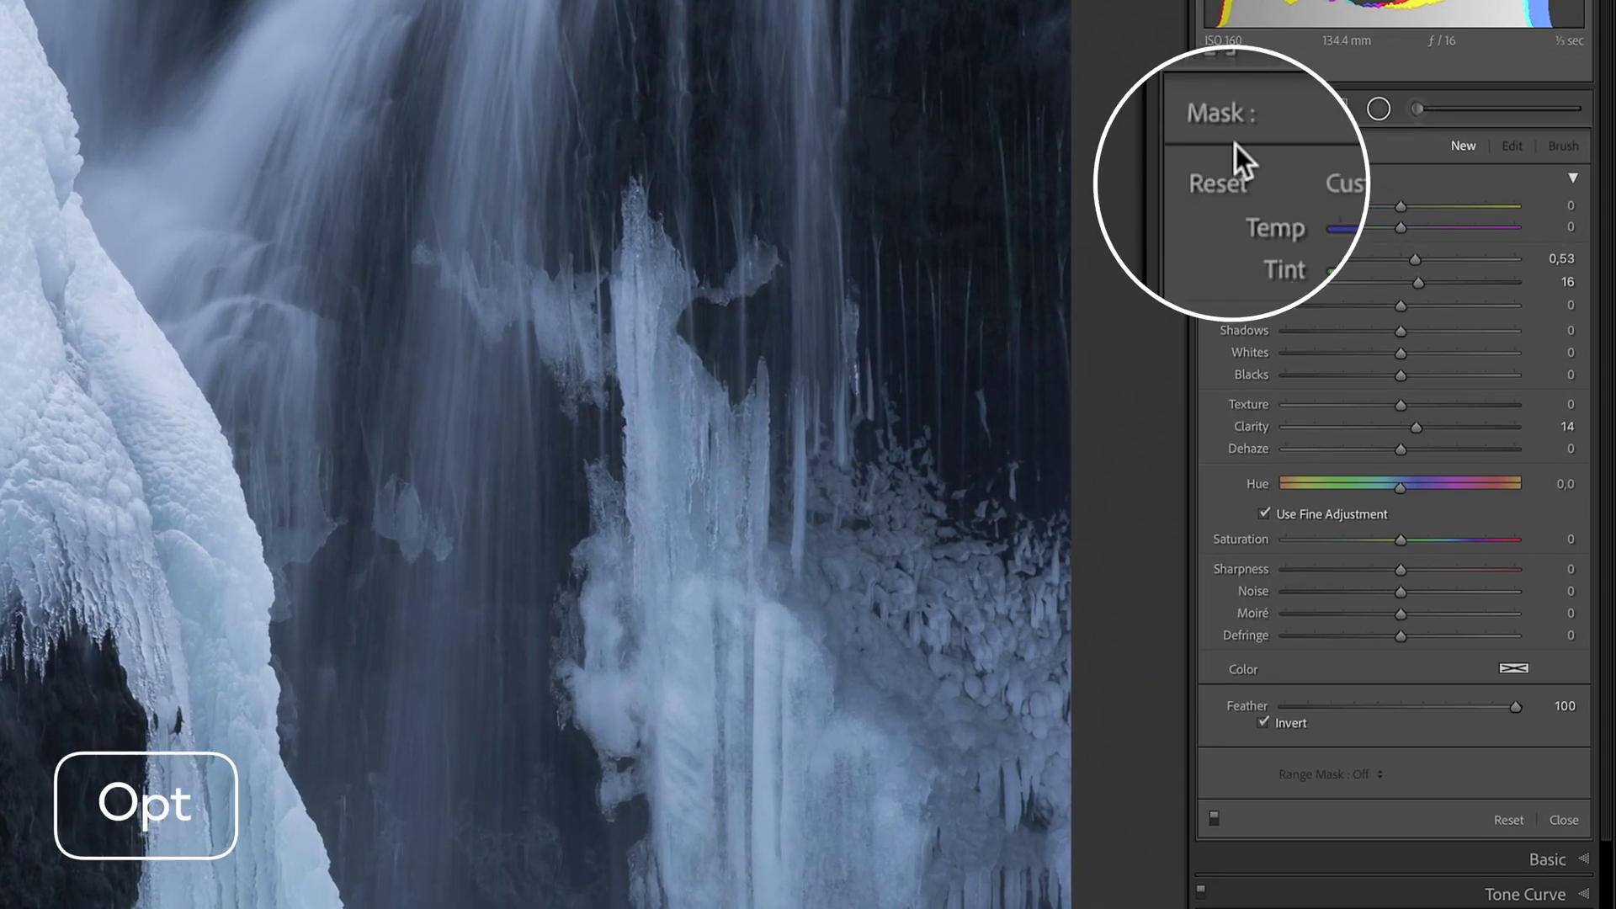
{"action": "left_click", "coordinate": [1225, 180]}
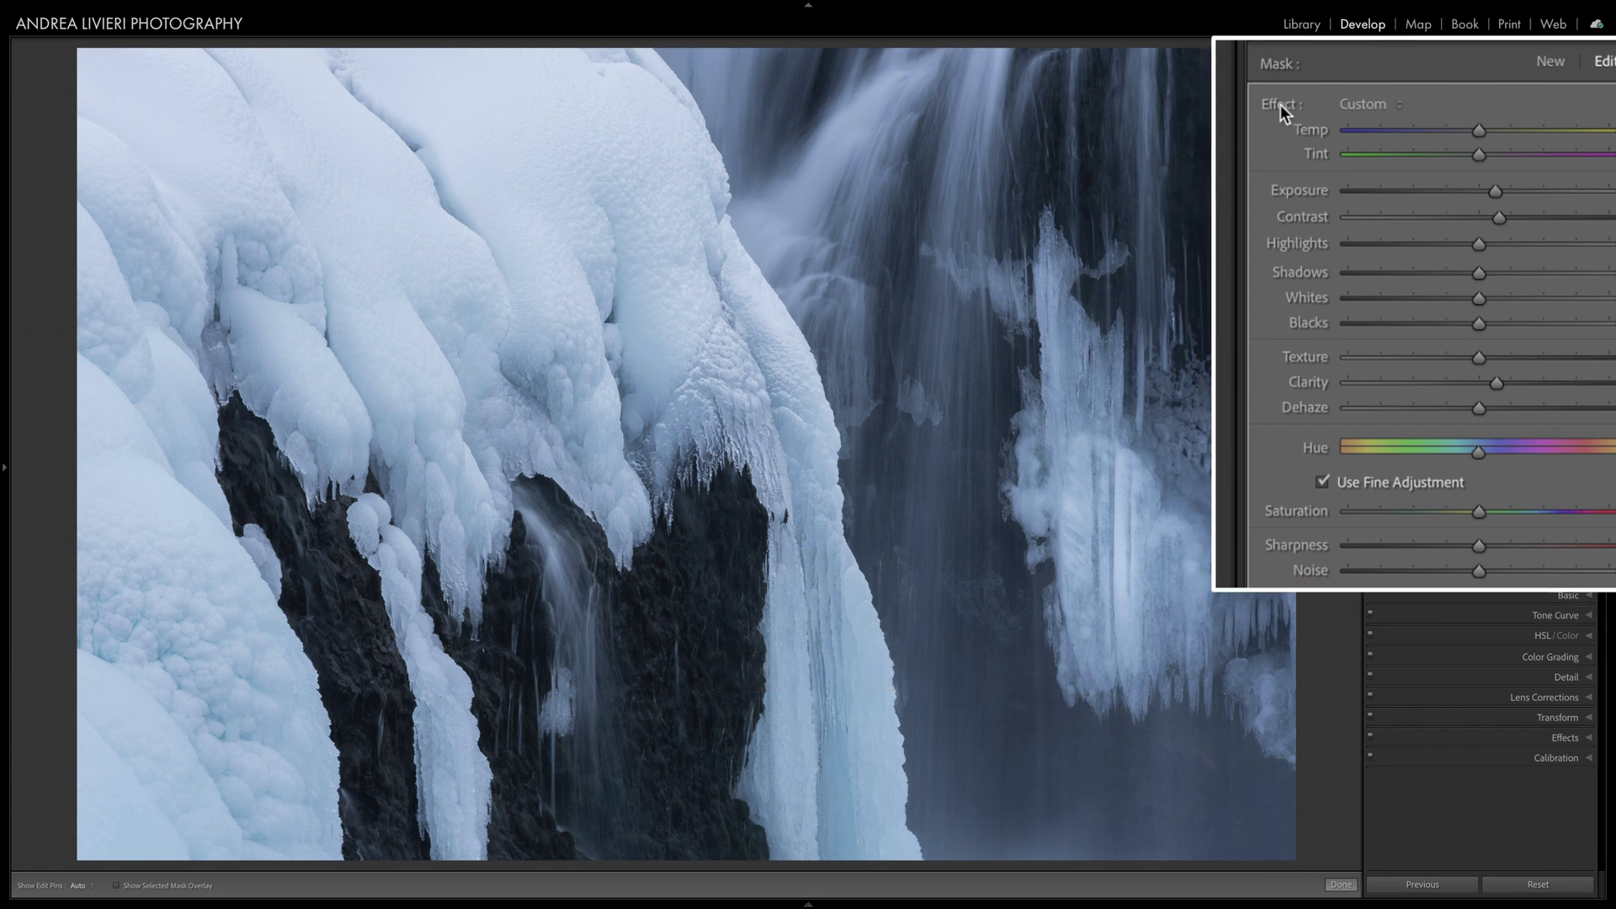
{"action": "double_click", "coordinate": [1280, 104]}
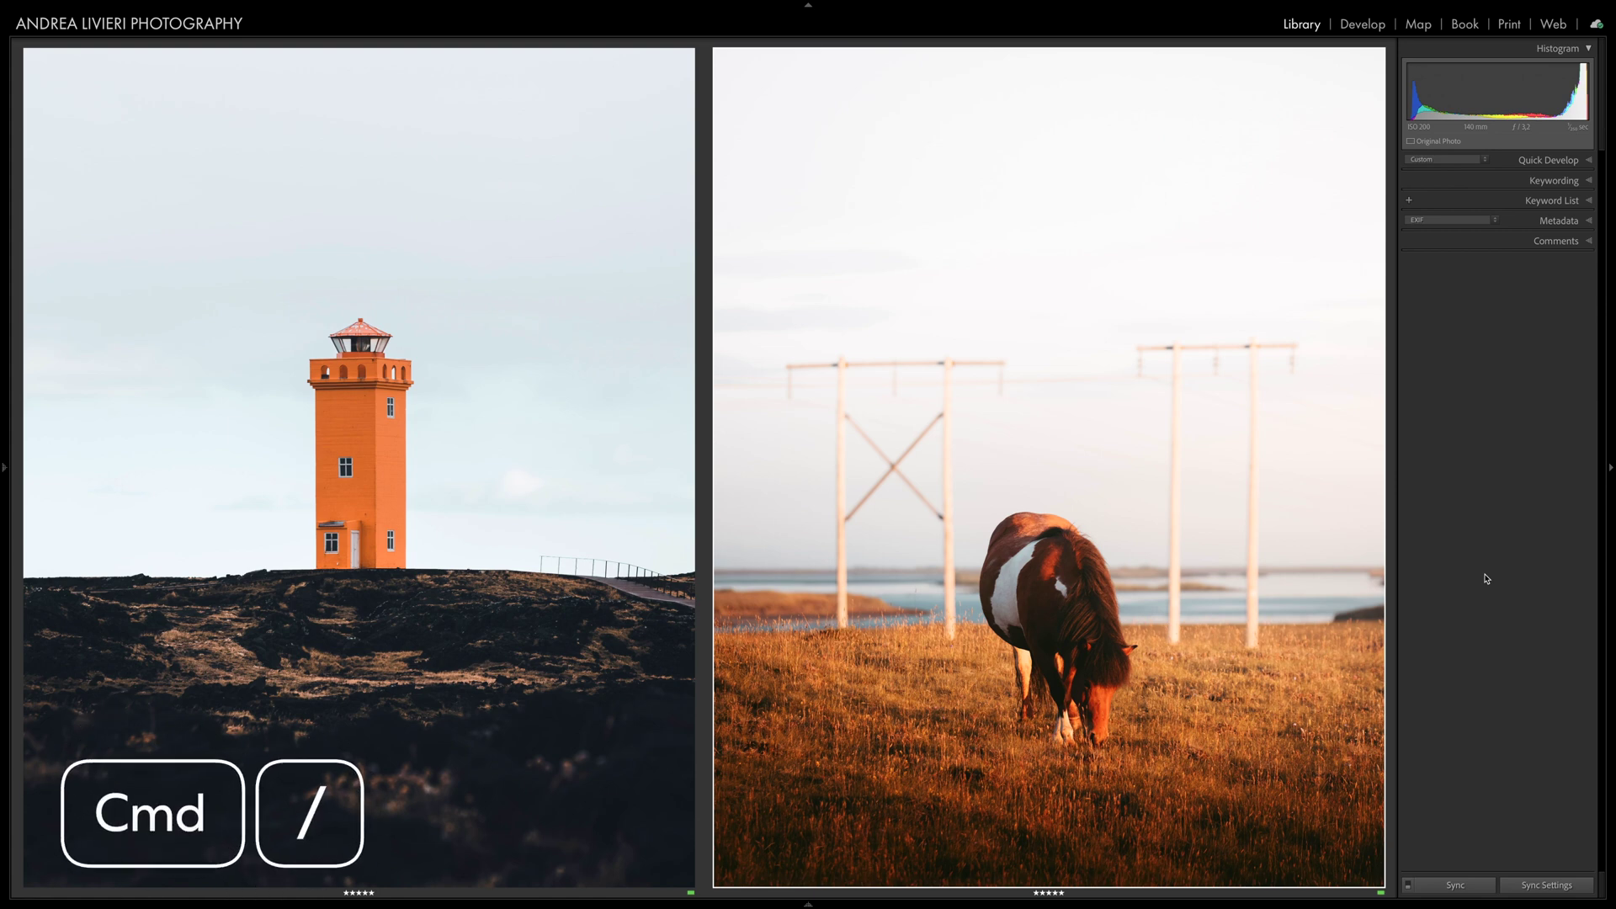
Step: Show the keyboard shortcut list and examine it for the Library, Develop and Map modules
{"action": "key", "text": "super+slash"}
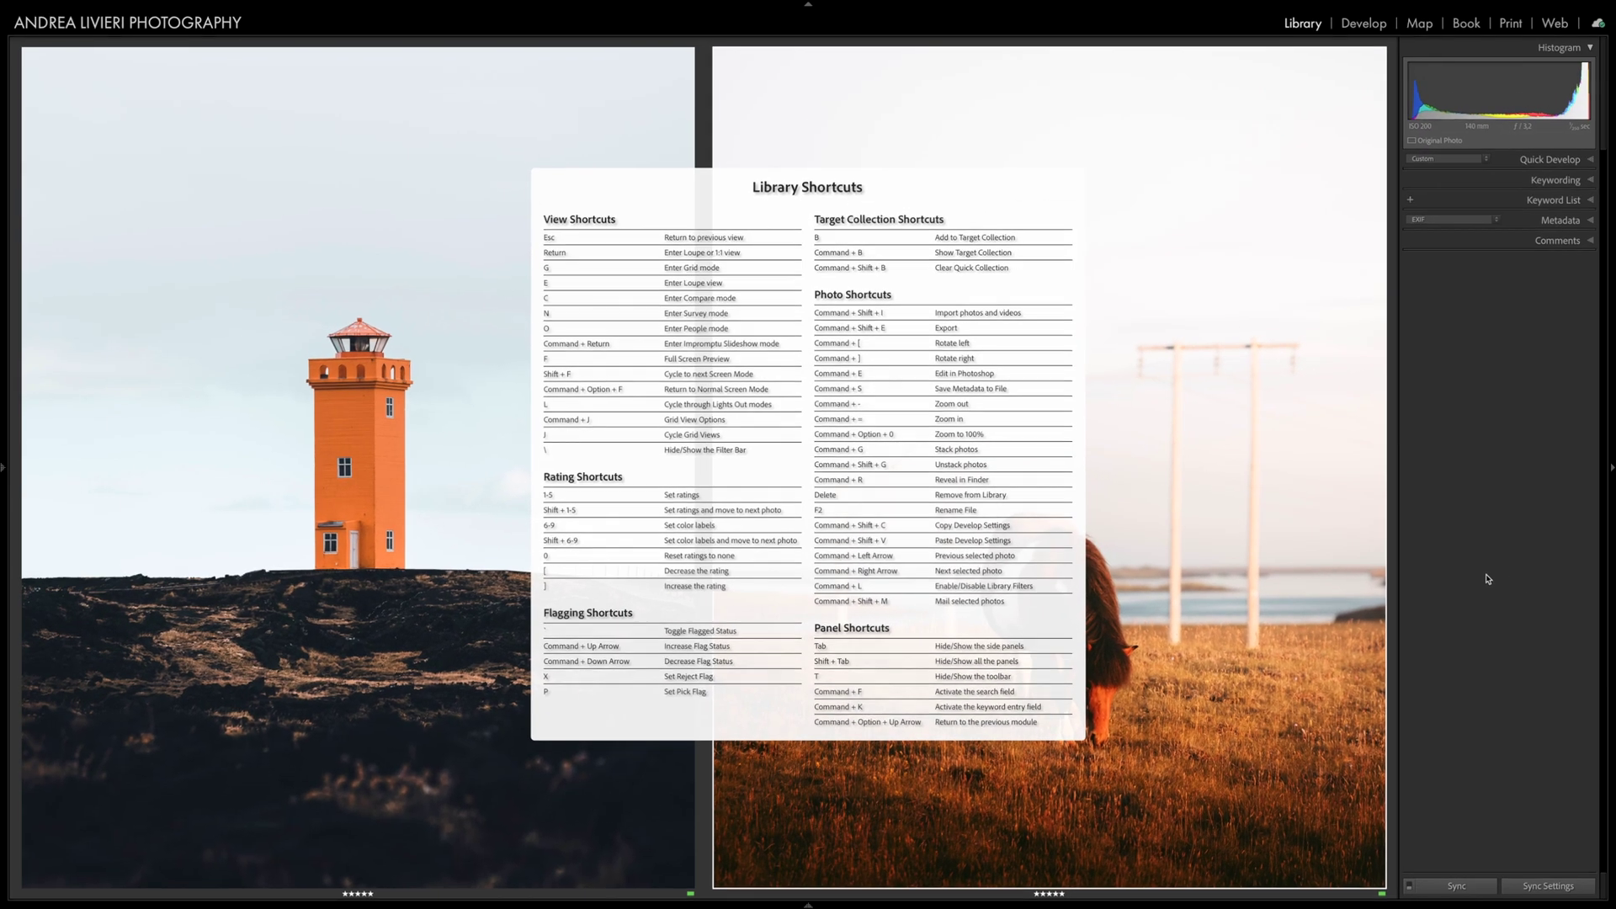
{"action": "key", "text": "d"}
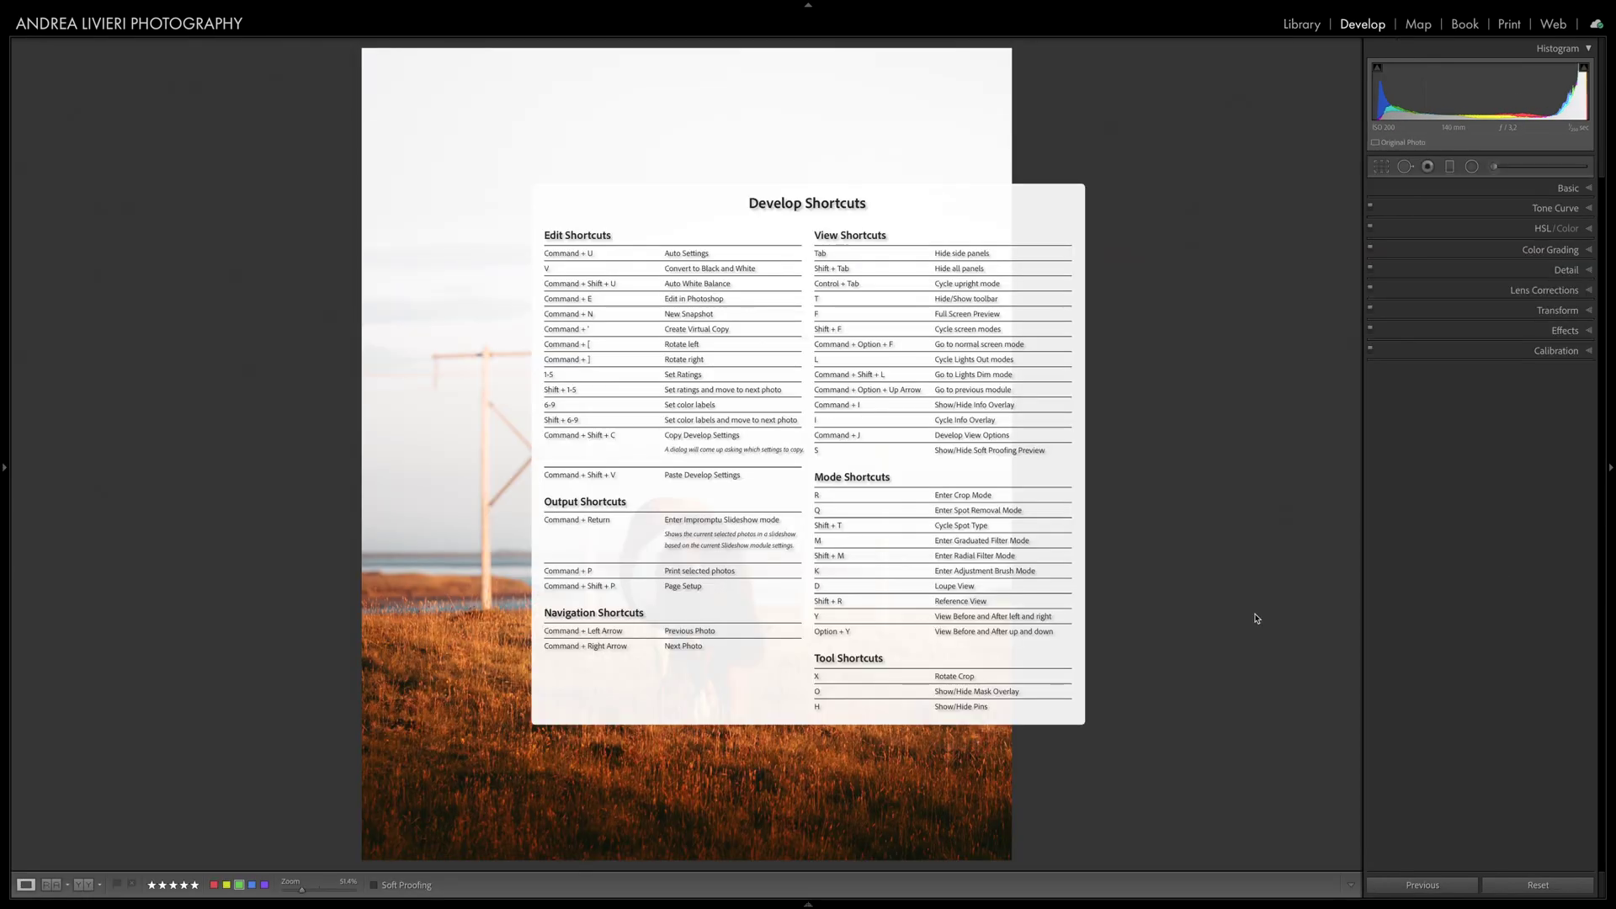
{"action": "key", "text": "super+alt+3"}
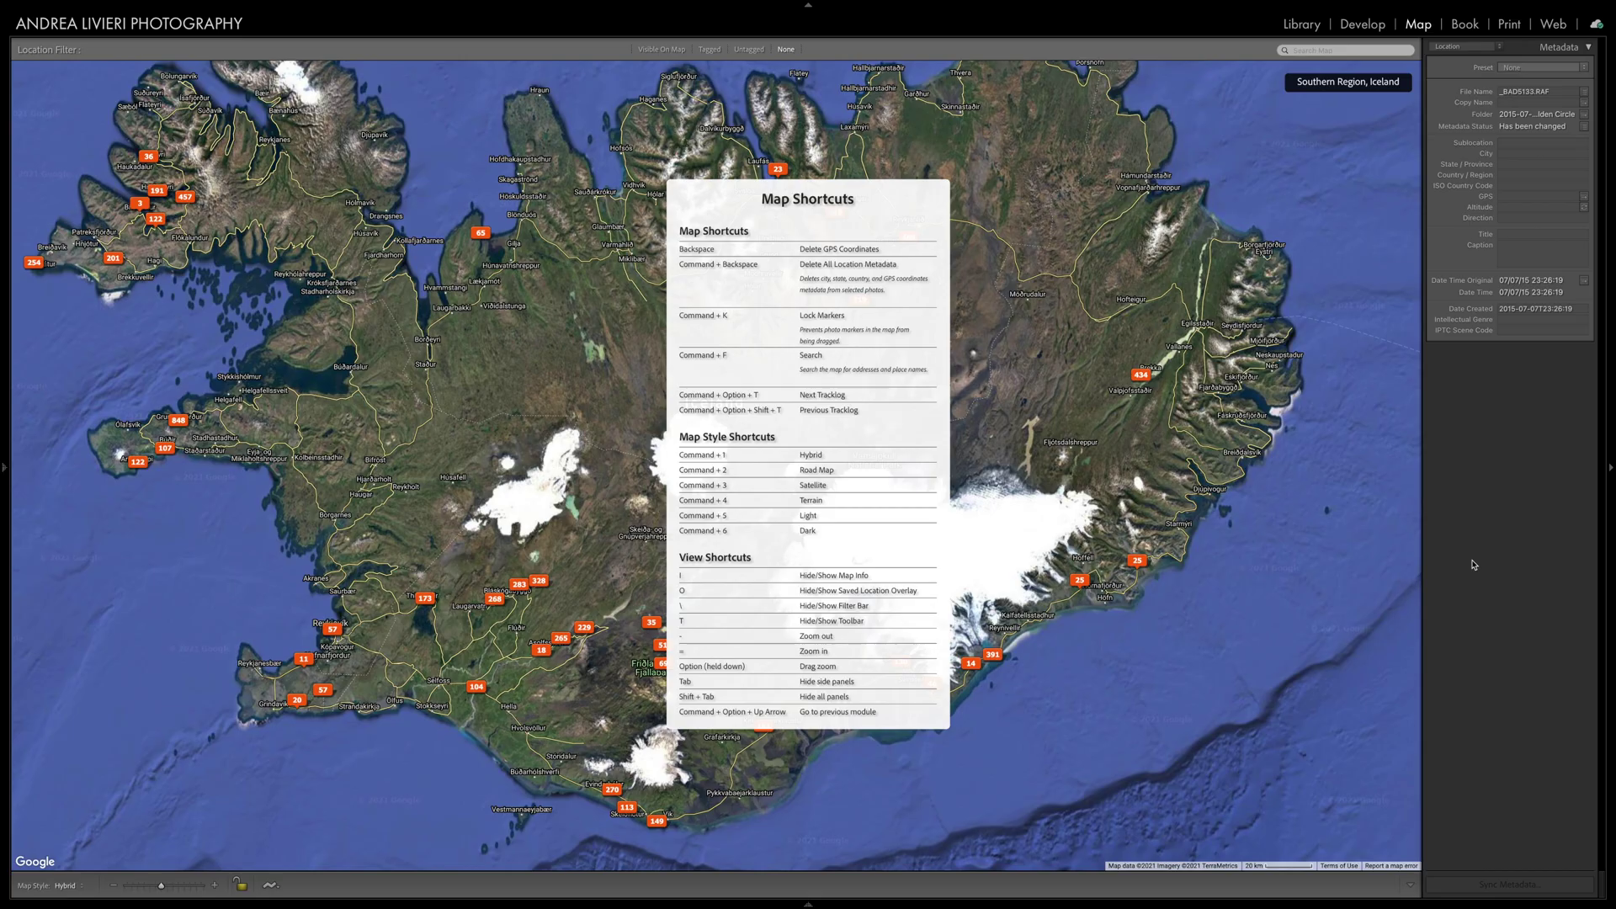